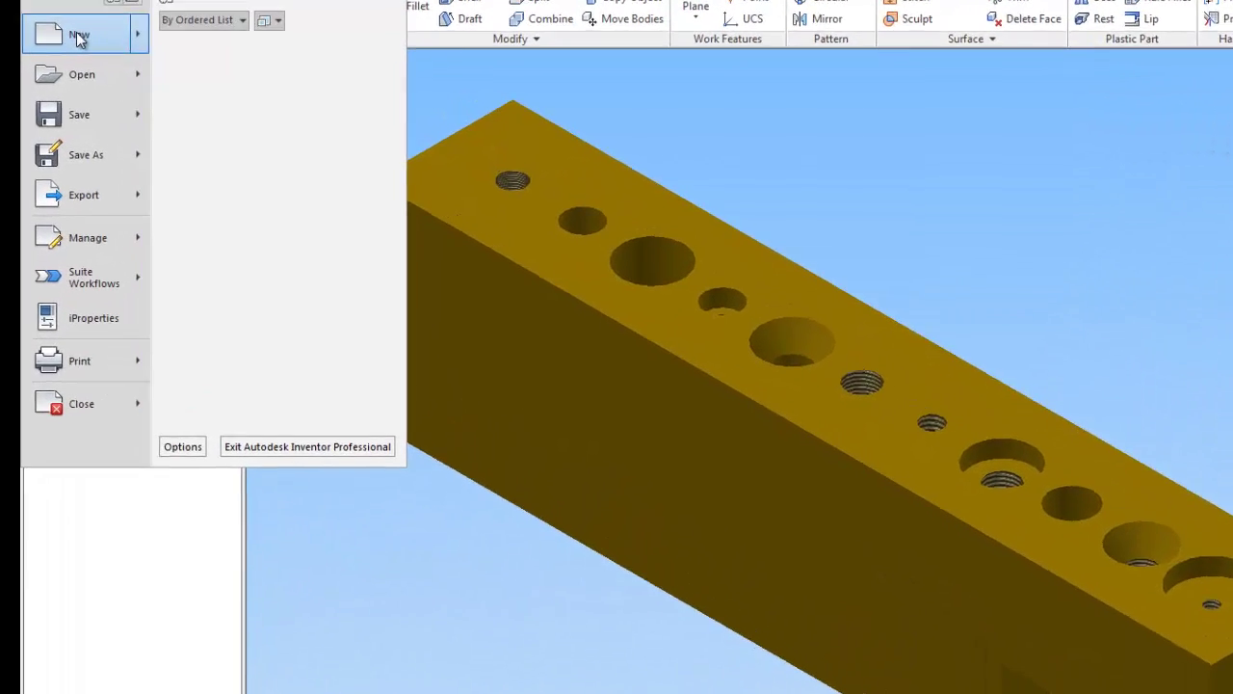
# Start a new drawing from the PLTW C.idw template.
pyautogui.click(190, 70)
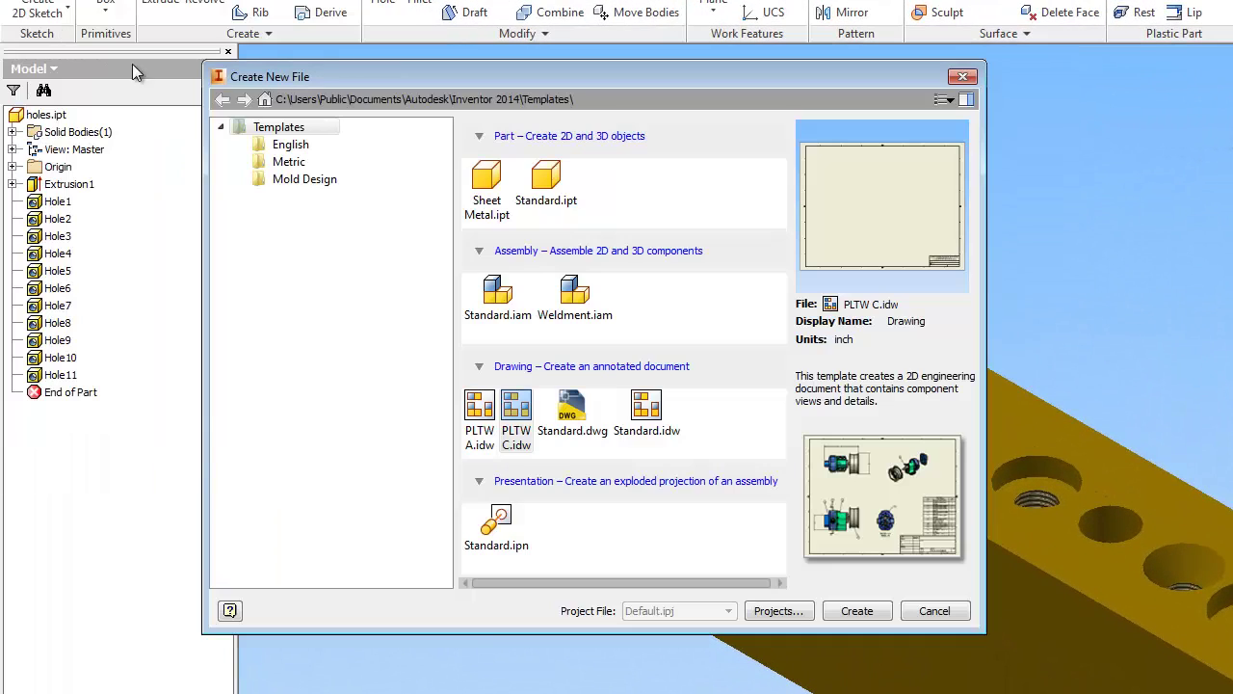
pyautogui.click(516, 410)
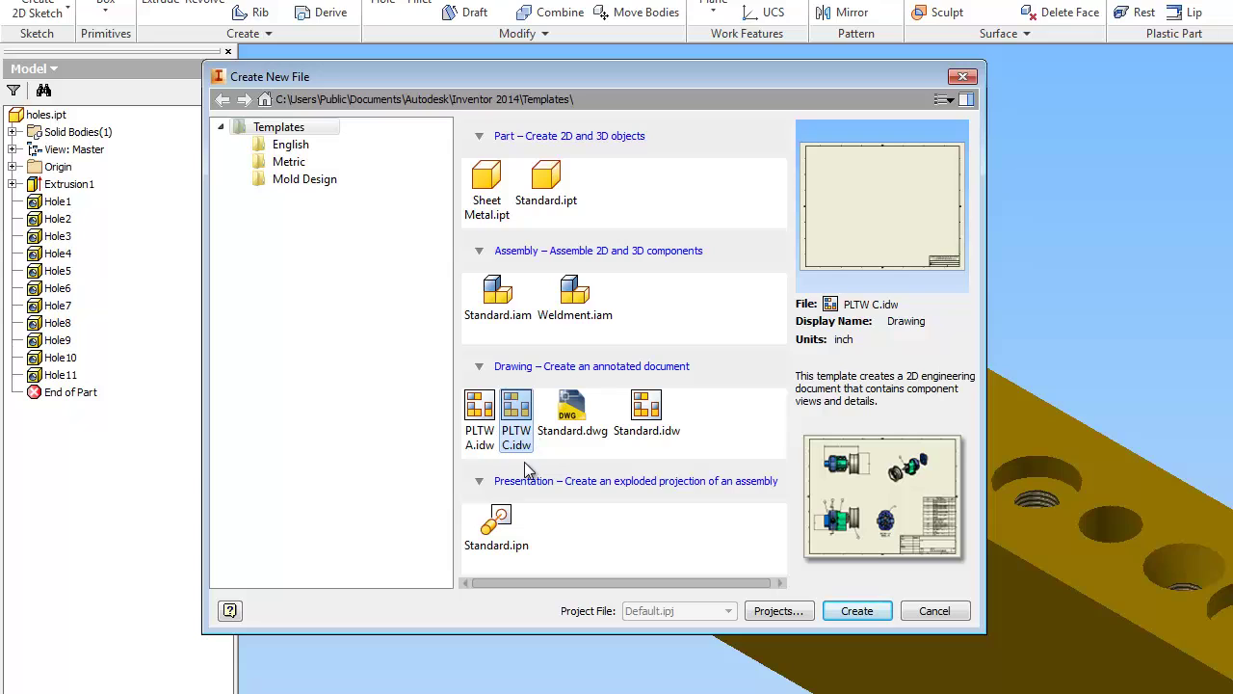
pyautogui.click(856, 611)
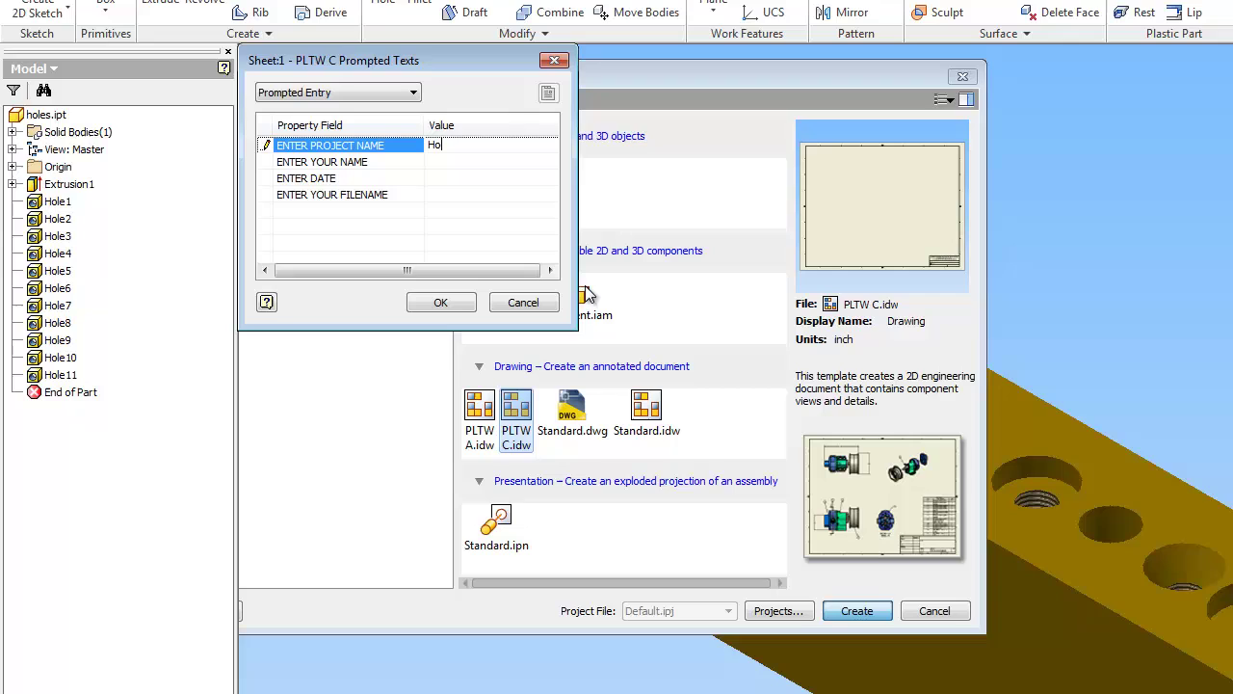
# Fill the title block prompts: project Holes, the student's name, date 21 JAN 14, filename Whatever.
pyautogui.write('Holes')
pyautogui.click(460, 160)
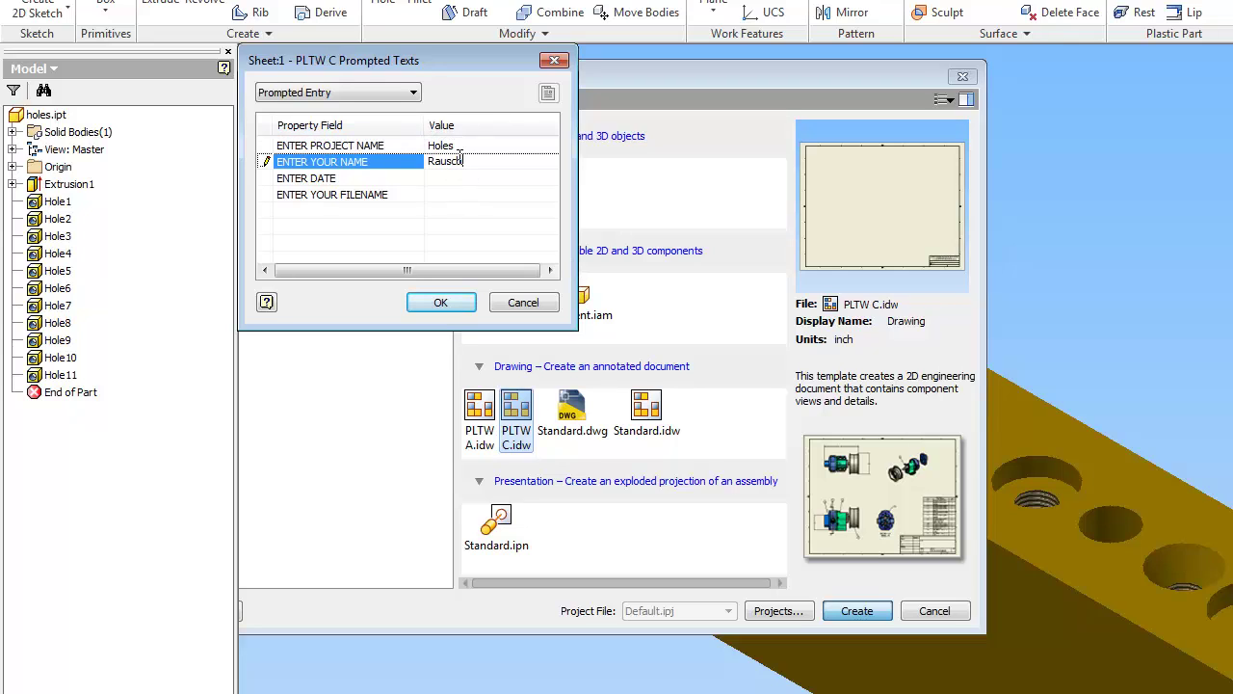
pyautogui.click(444, 176)
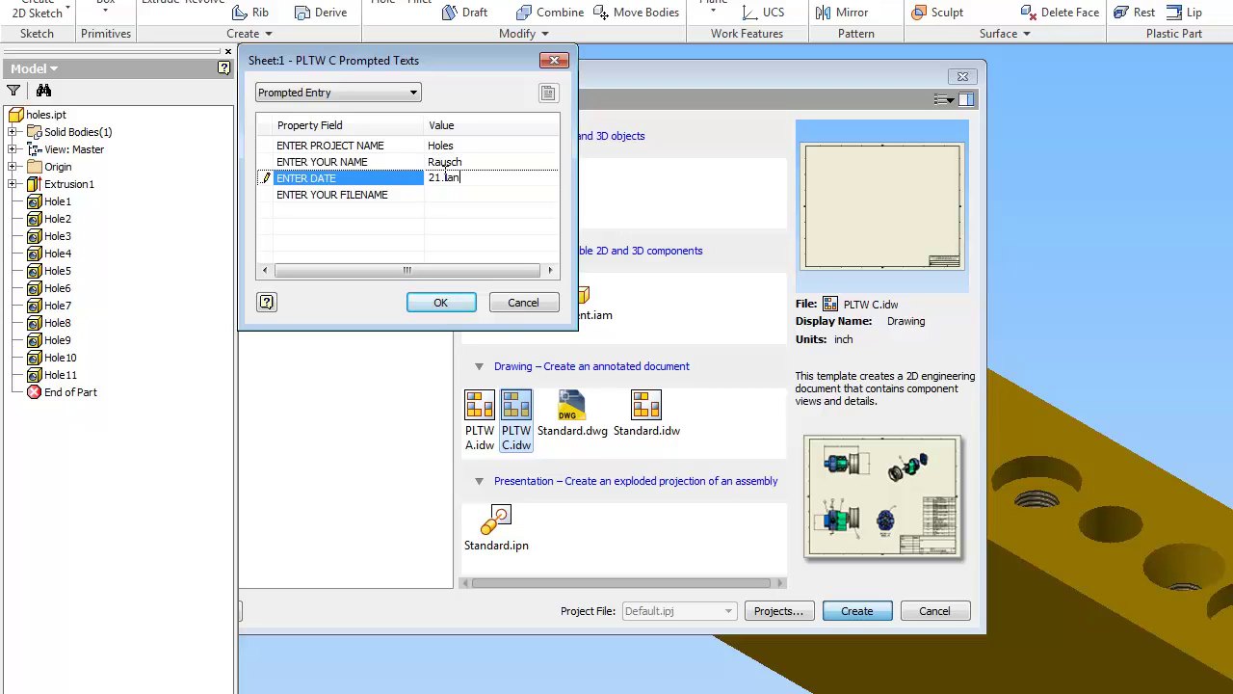
pyautogui.press('Return')
pyautogui.click(491, 177)
pyautogui.press('BackSpace')
pyautogui.write('21 JAN 14')
pyautogui.press('Return')
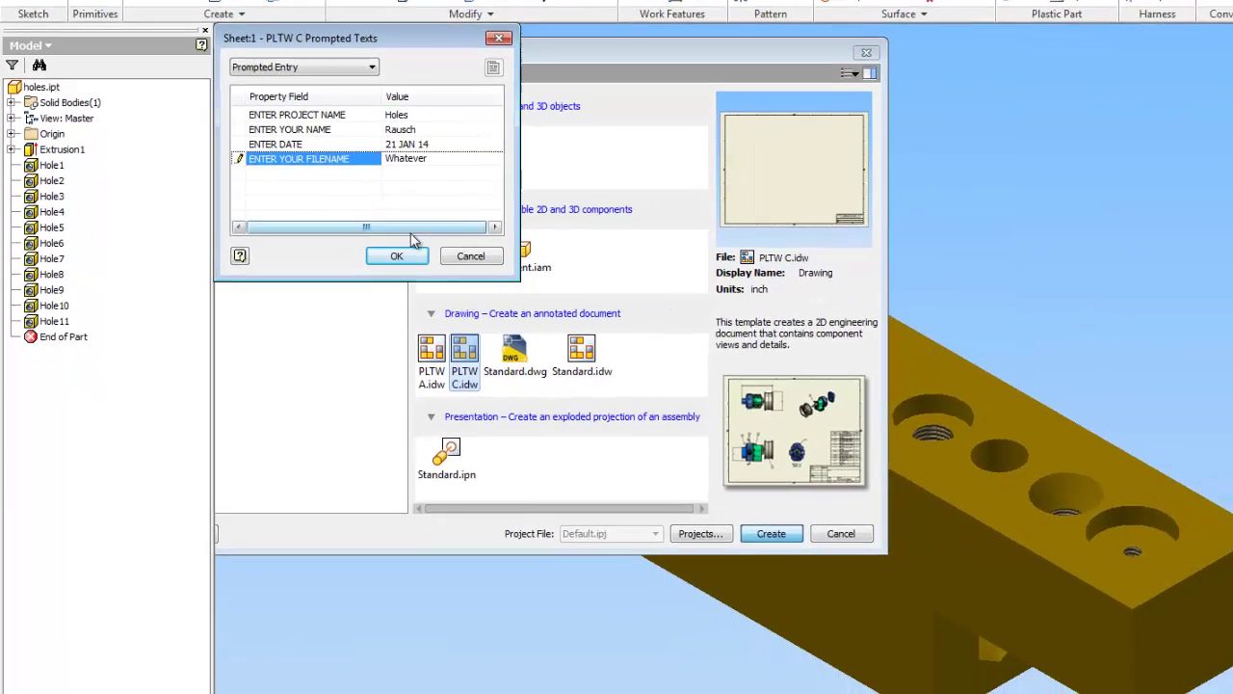
pyautogui.click(440, 303)
# Place a 1:1 top base view of holes.ipt on the sheet, with no projected views.
pyautogui.click(568, 398)
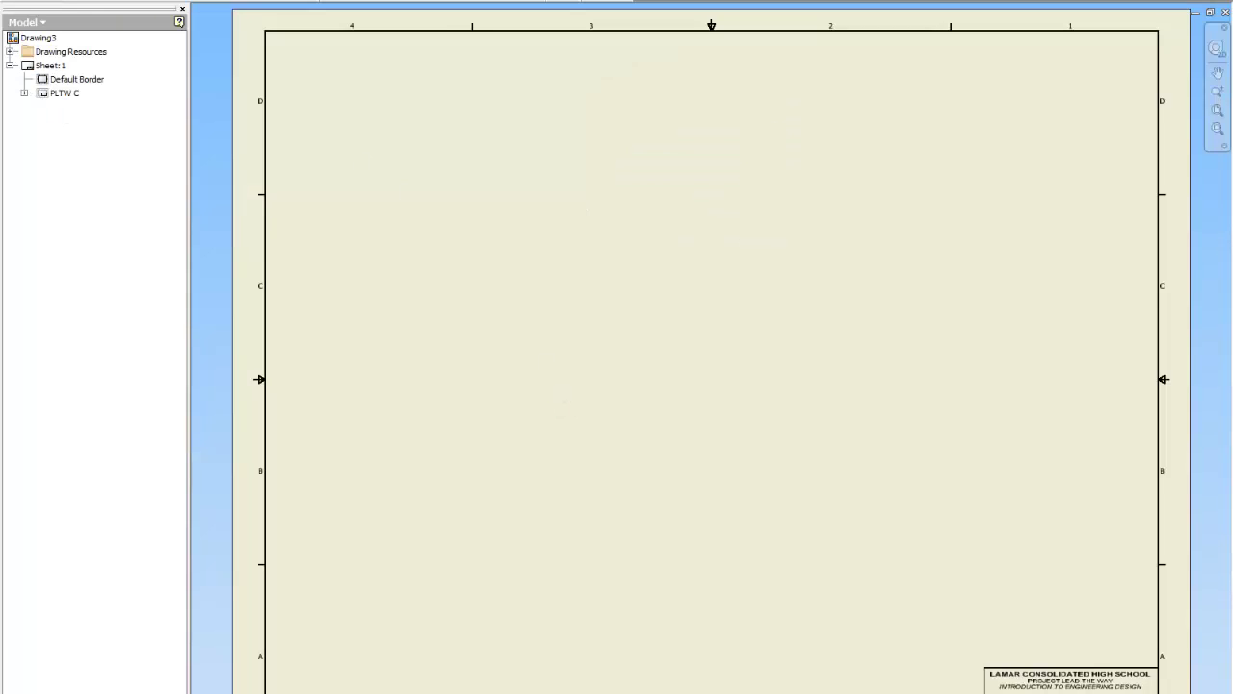
pyautogui.click(648, 427)
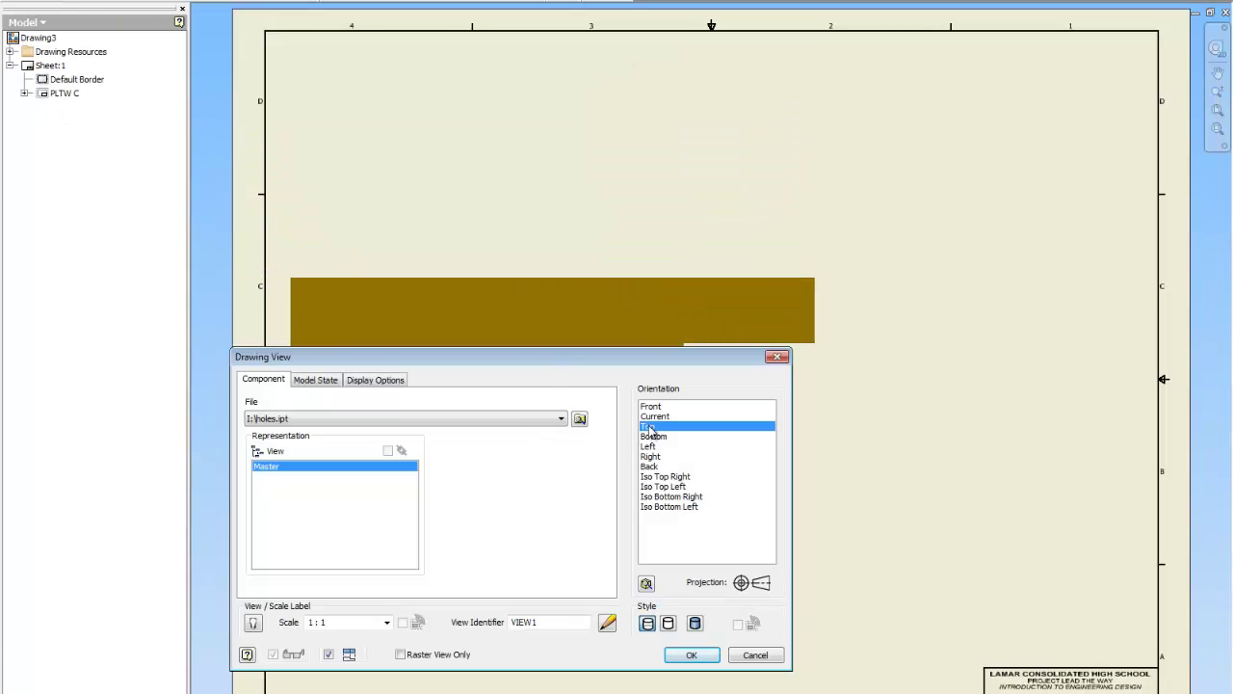
pyautogui.click(579, 195)
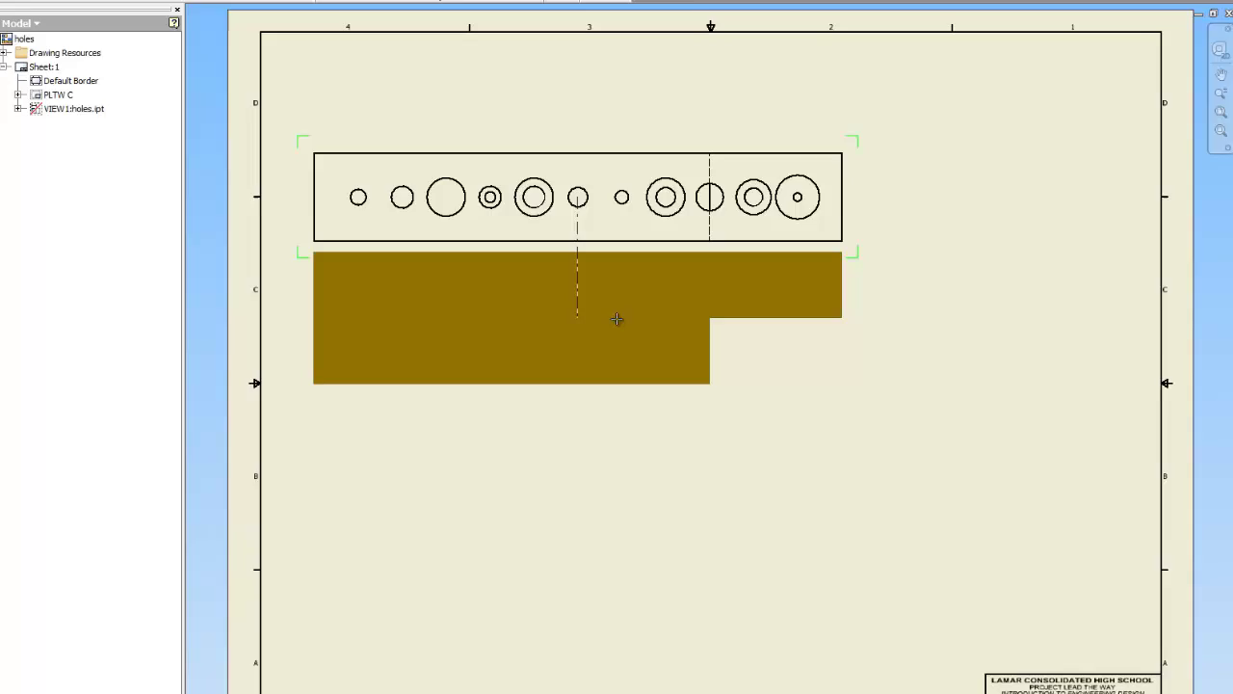
pyautogui.rightClick(620, 314)
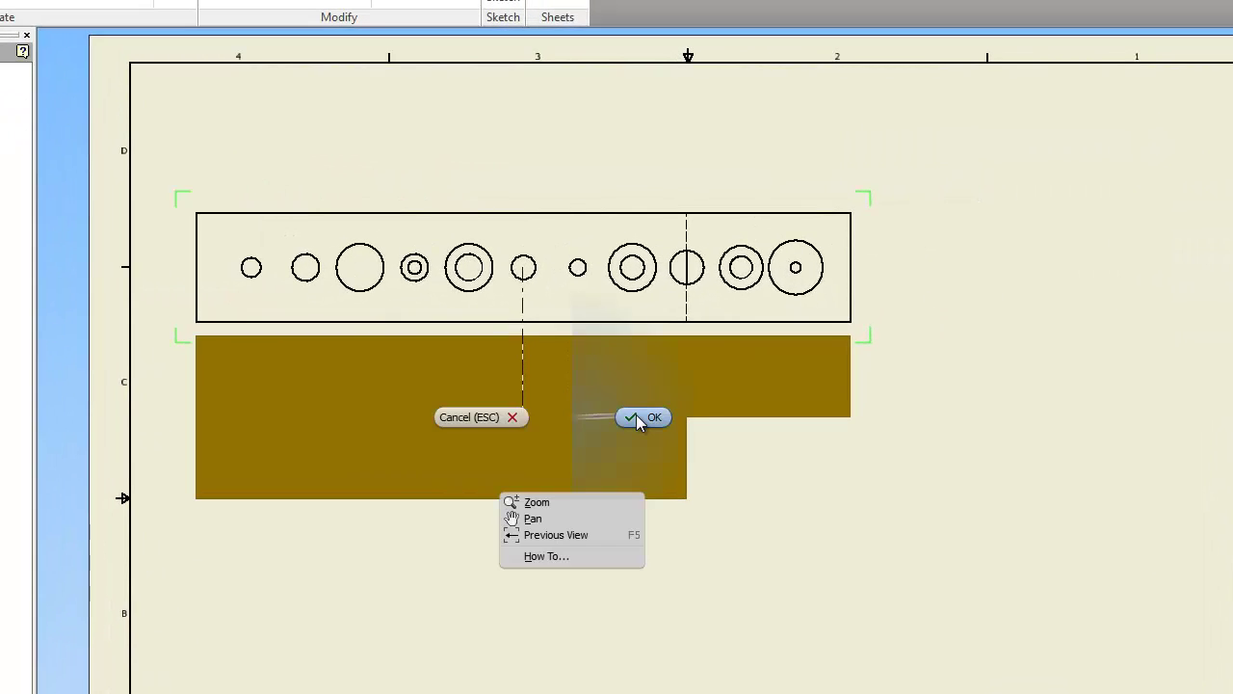
pyautogui.click(636, 416)
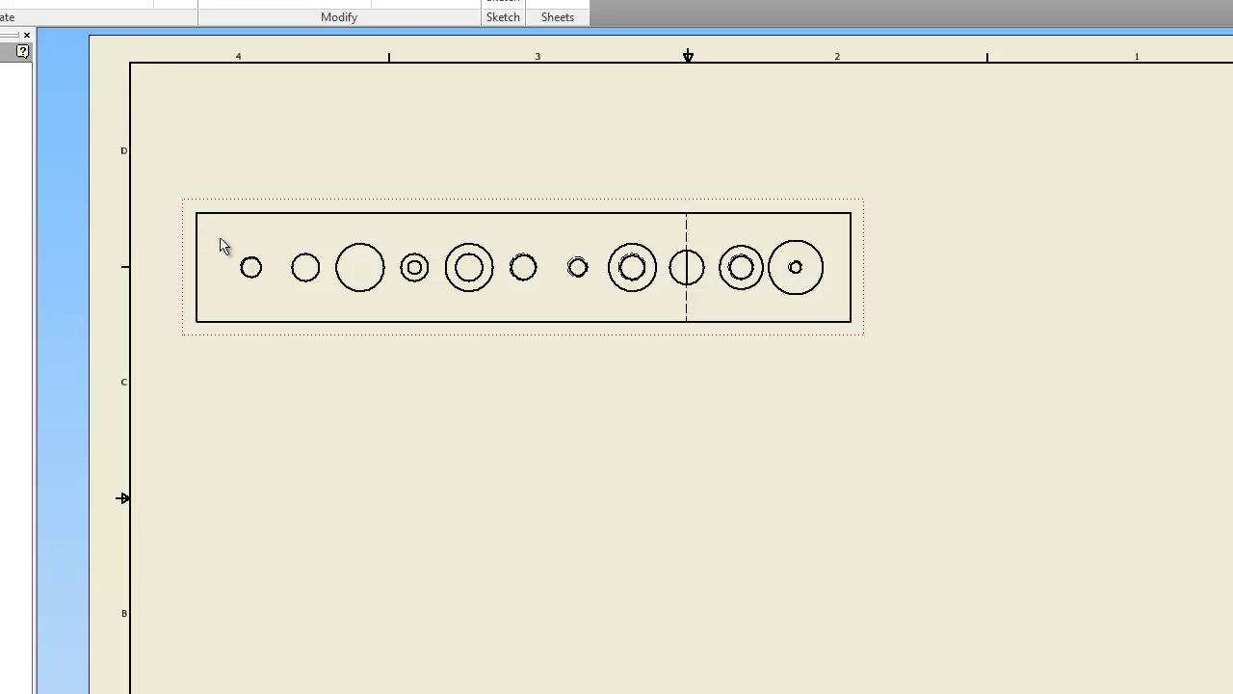
# Cut section A-A straight through the hole centres and place it below the top view.
pyautogui.press('d')
pyautogui.click(169, 268)
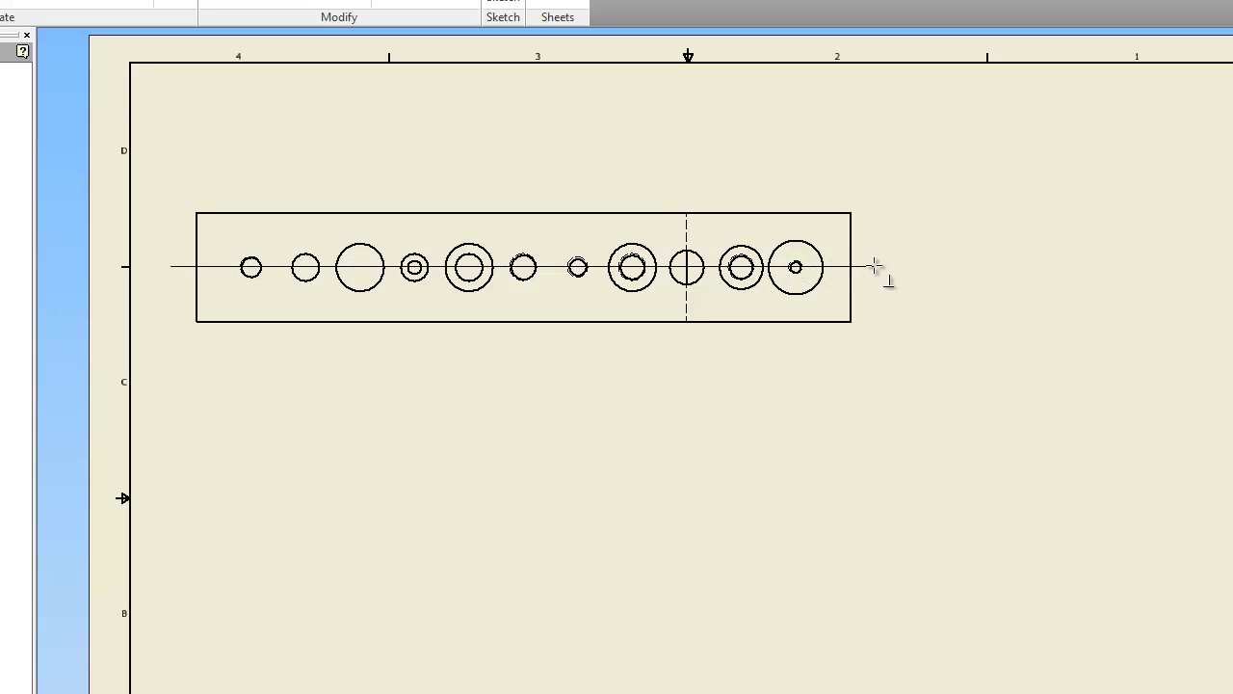
pyautogui.rightClick(874, 266)
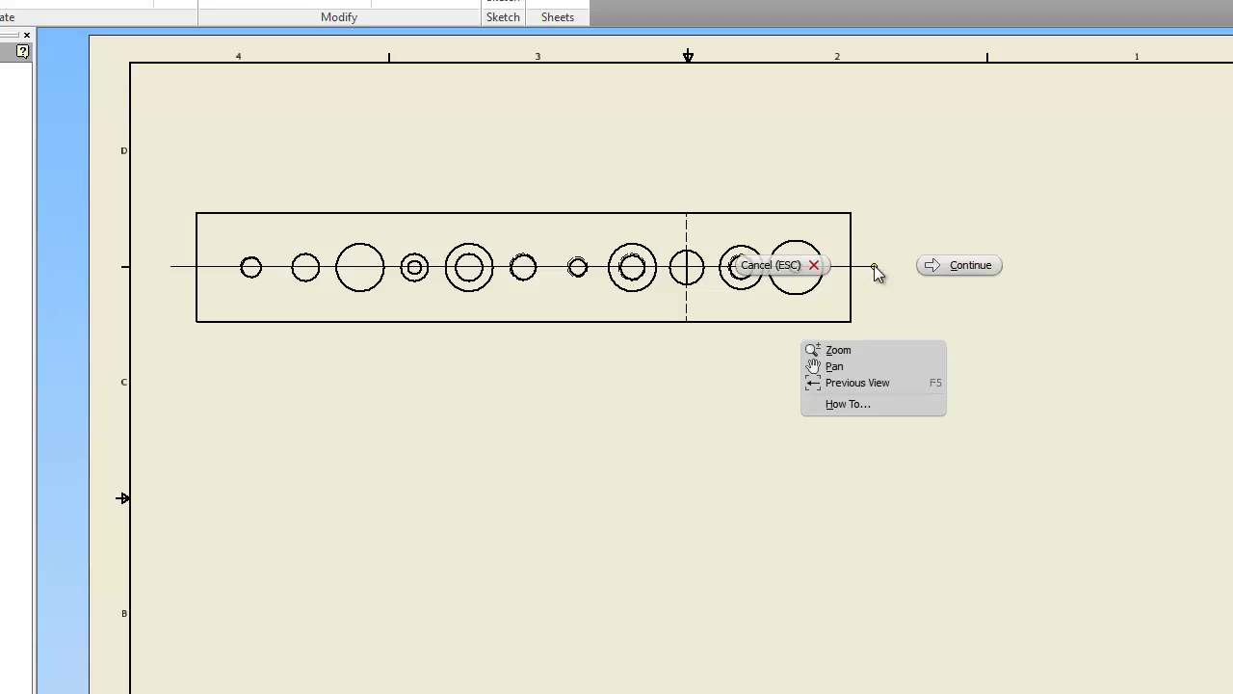
pyautogui.click(963, 264)
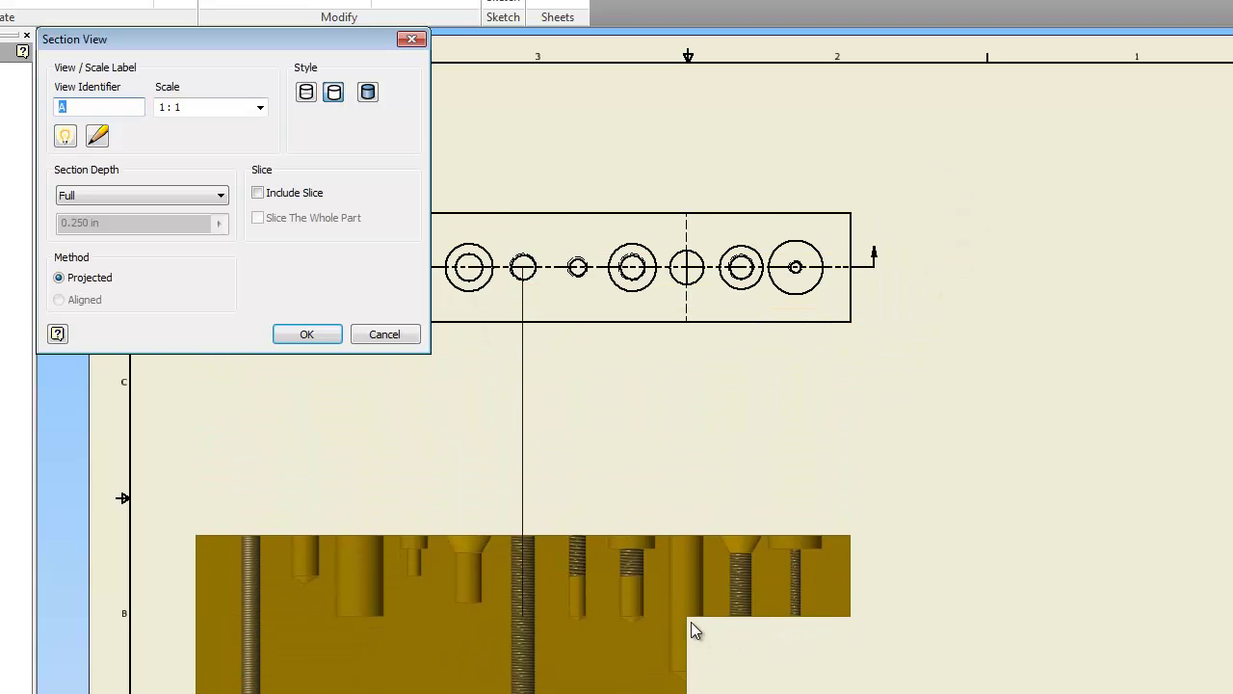
pyautogui.click(689, 622)
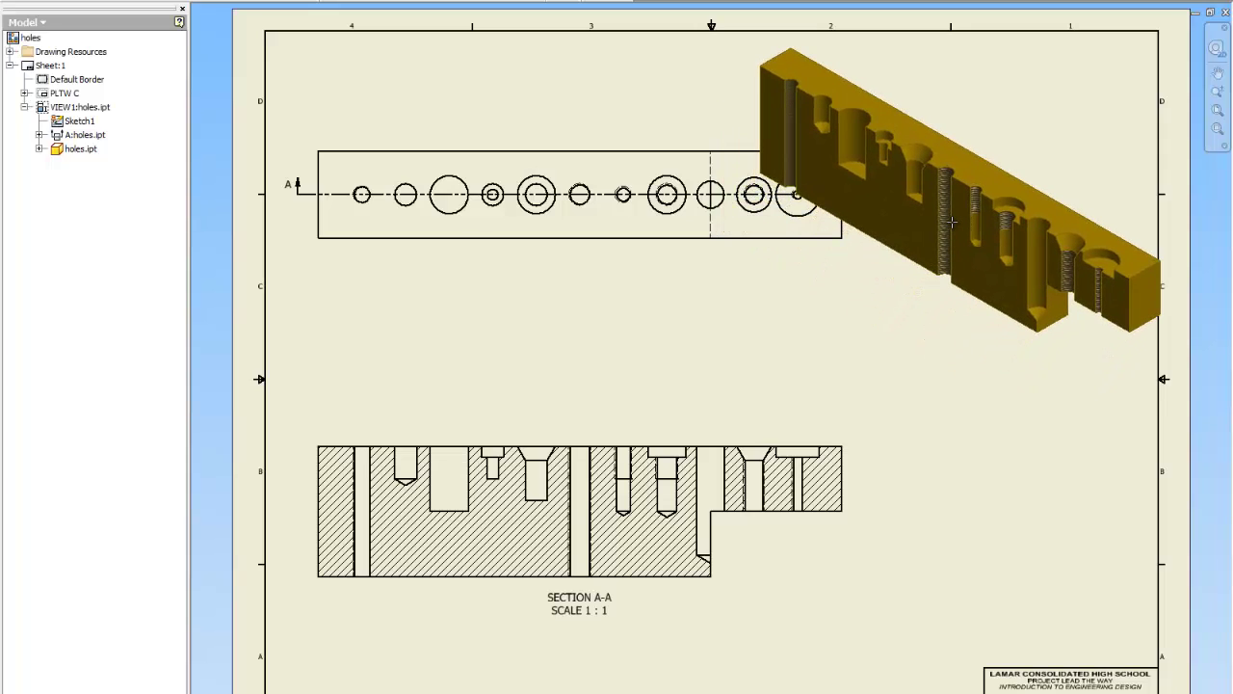
# Project an isometric view from the section into the upper-right area of the sheet.
pyautogui.click(951, 221)
pyautogui.rightClick(951, 222)
pyautogui.click(1004, 219)
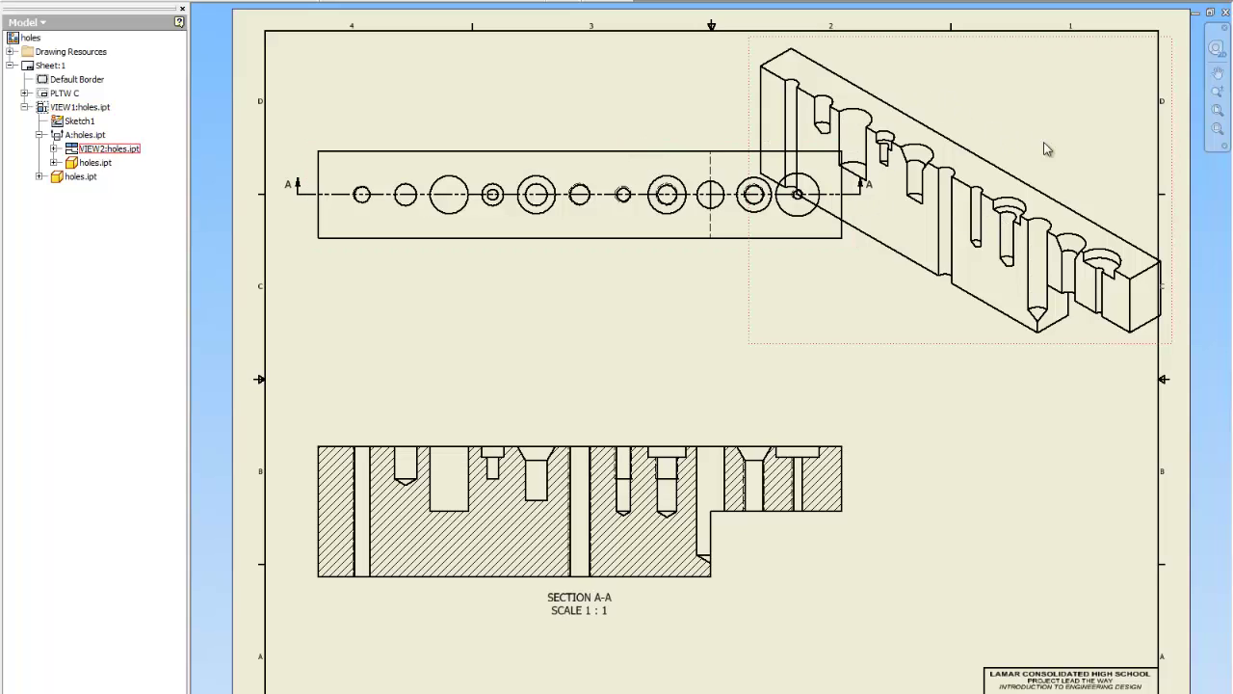
# Give the isometric view its own 0.75 scale and shaded style, independent of the base view.
pyautogui.doubleClick(1022, 83)
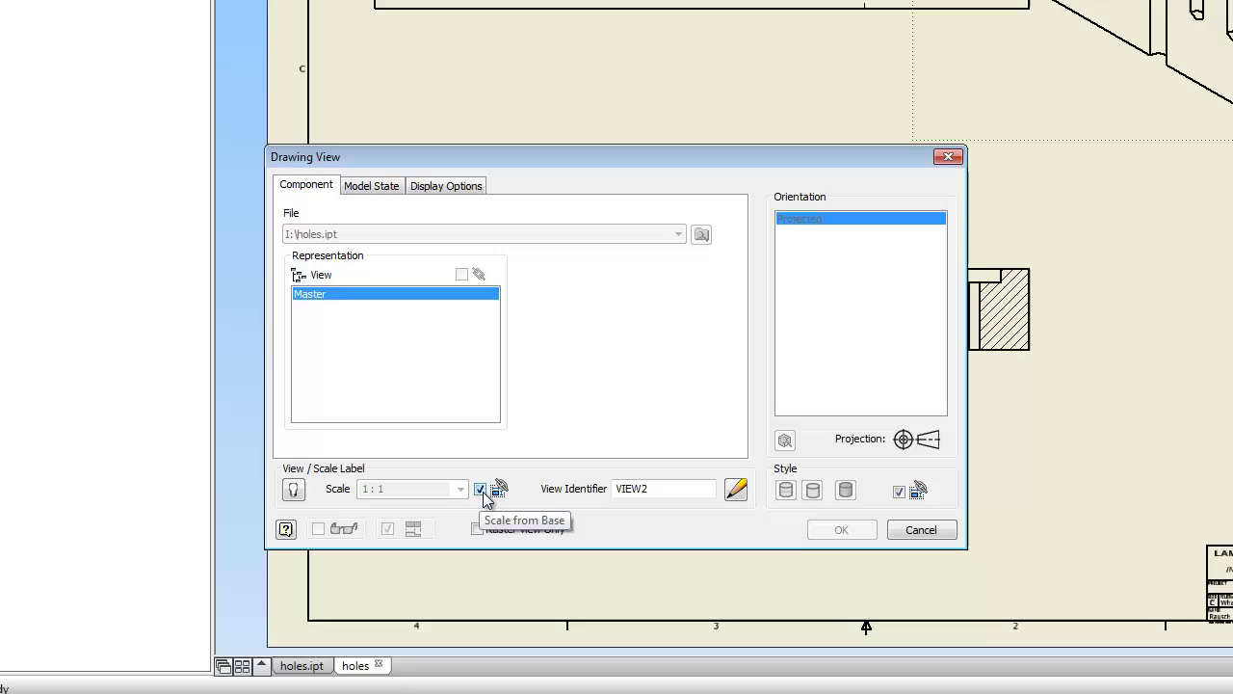
pyautogui.click(480, 489)
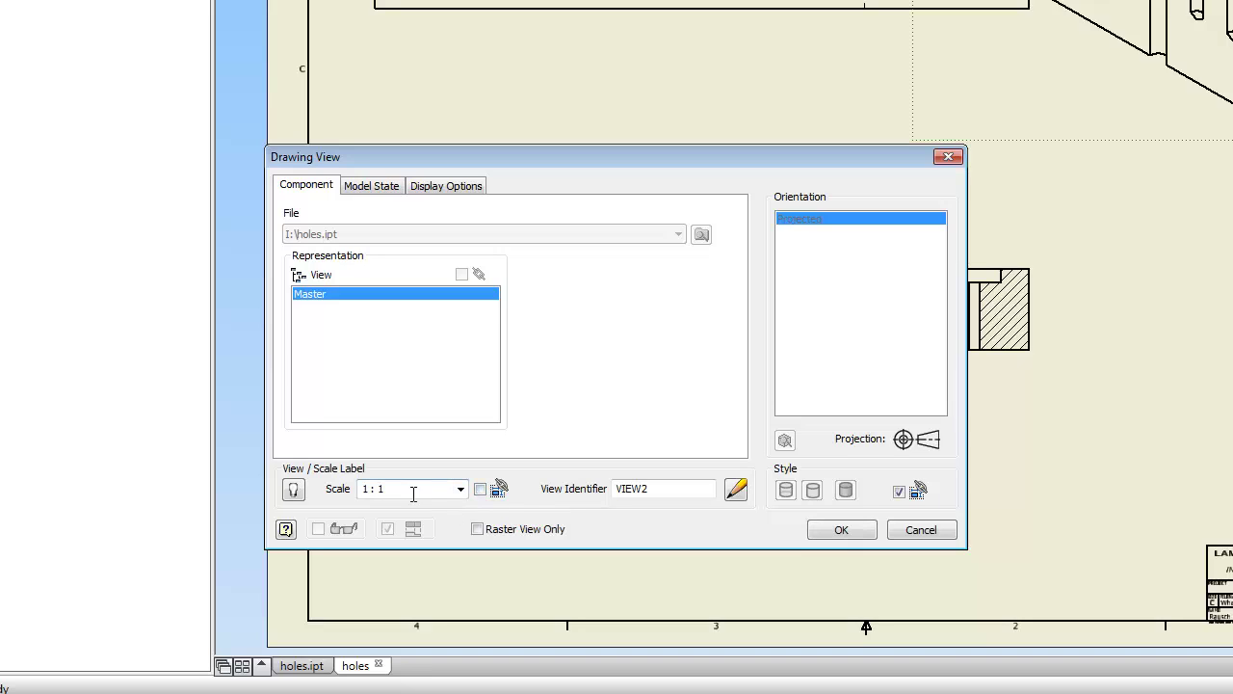
pyautogui.moveTo(389, 488); pyautogui.dragTo(276, 492)
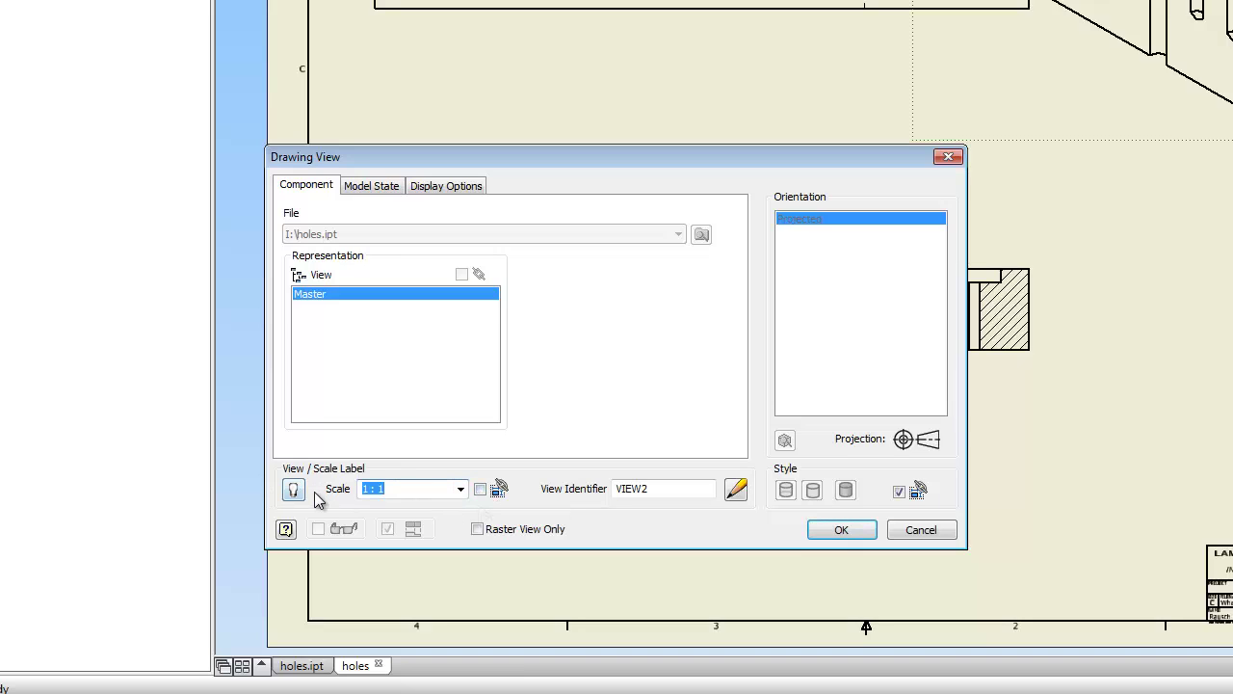
pyautogui.write('.75')
pyautogui.click(900, 493)
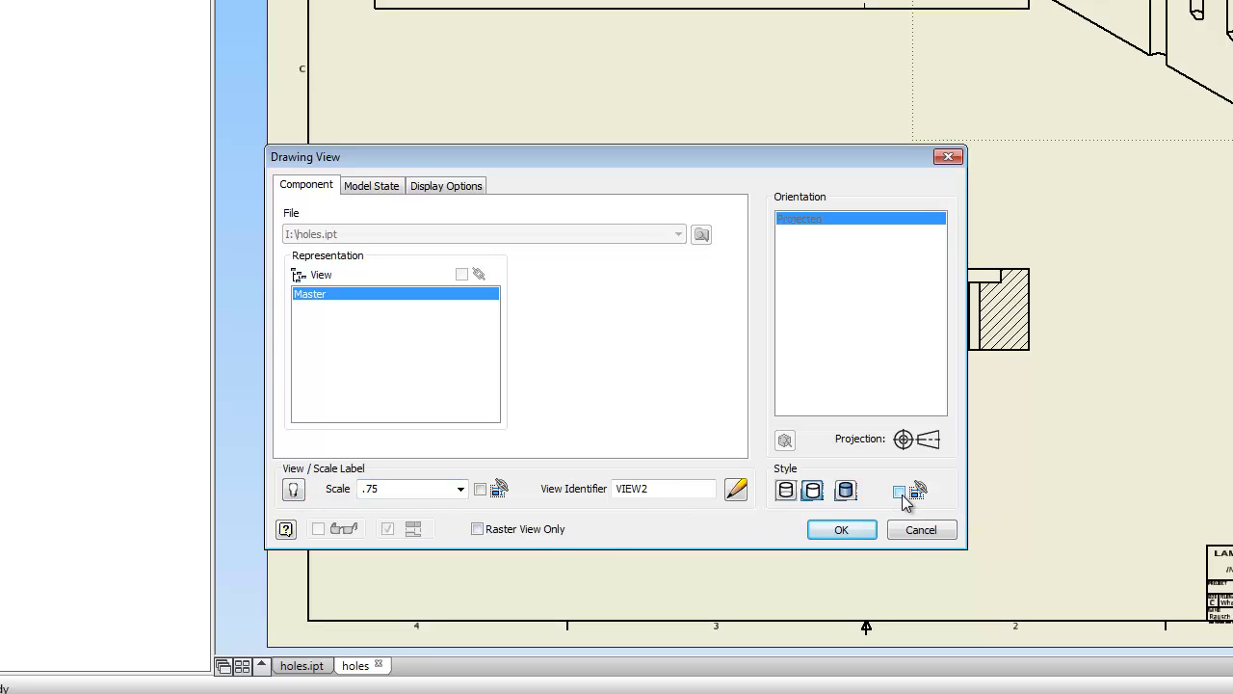
pyautogui.click(845, 491)
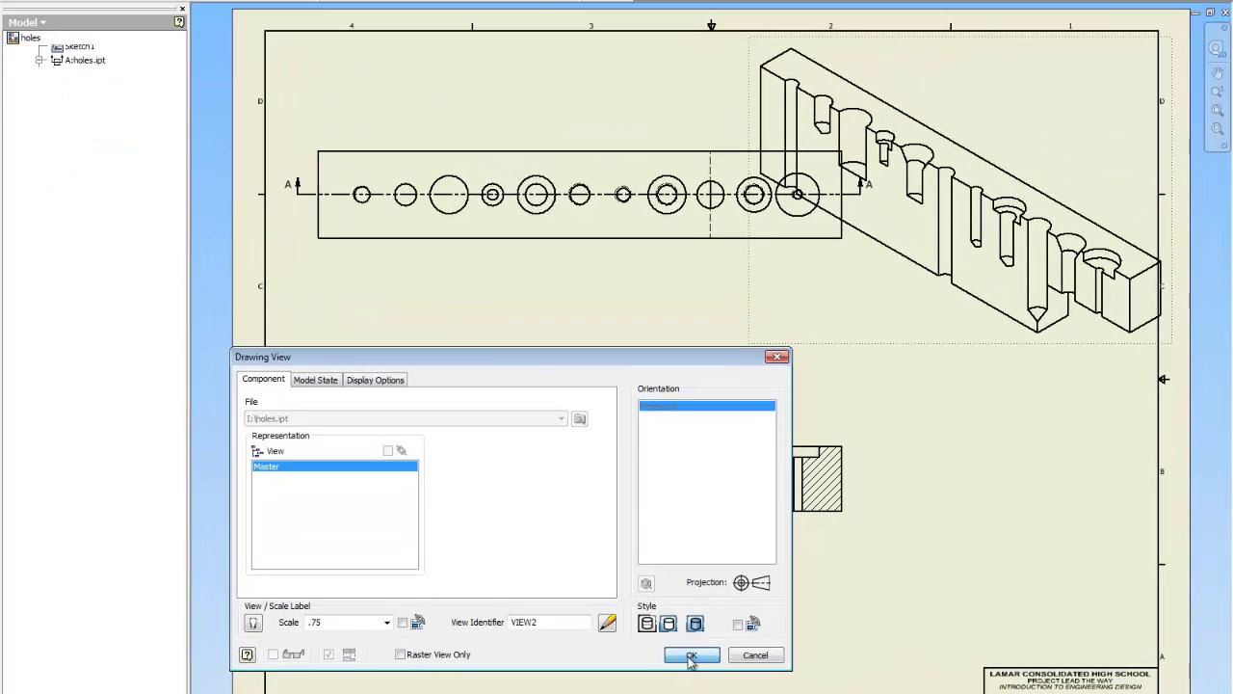
pyautogui.click(690, 655)
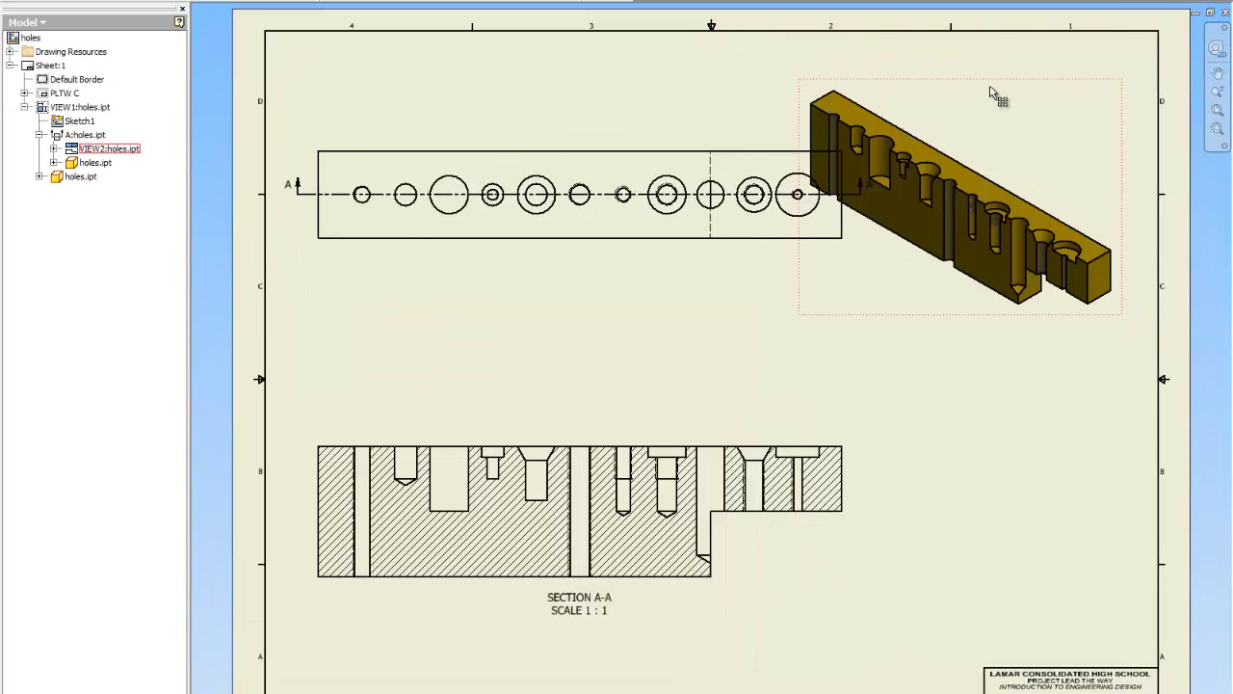
# Drag the isometric to the top-right corner, lower the top and section views, and drop the SECTION A-A label further down.
pyautogui.moveTo(997, 90)
pyautogui.mouseDown()
pyautogui.moveTo(1038, 61)
pyautogui.moveTo(1031, 46)
pyautogui.mouseUp()
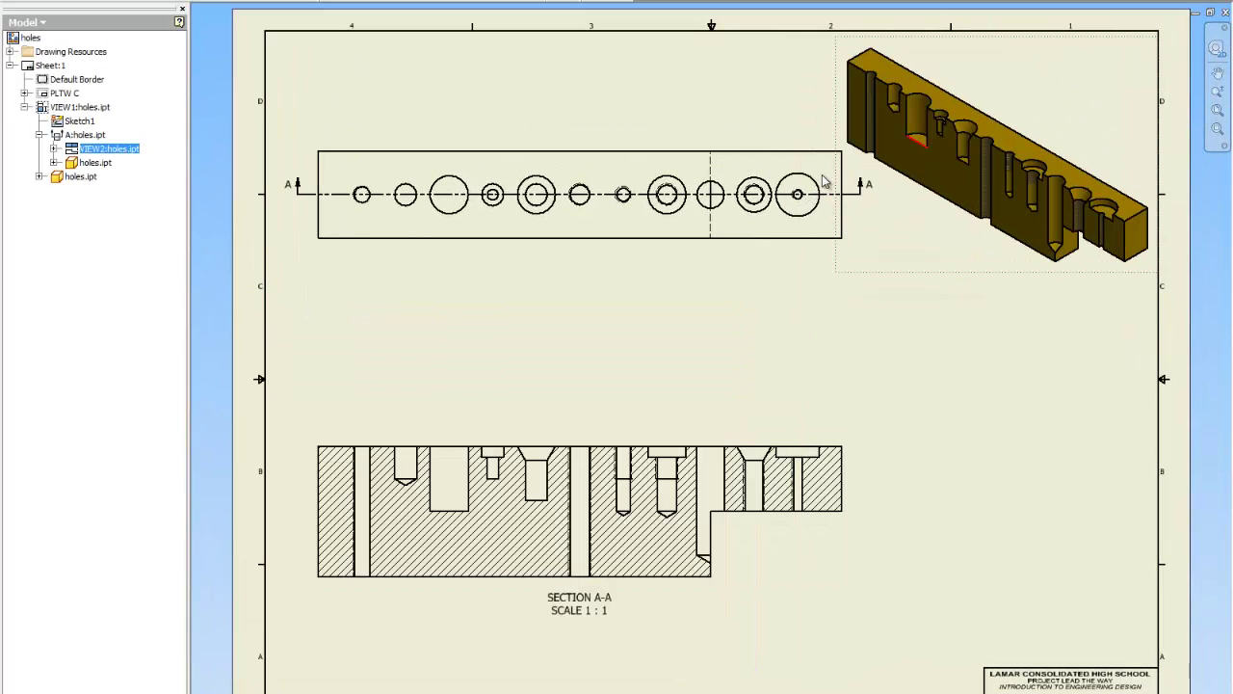
pyautogui.click(645, 162)
pyautogui.moveTo(598, 146); pyautogui.dragTo(585, 183)
pyautogui.click(601, 452)
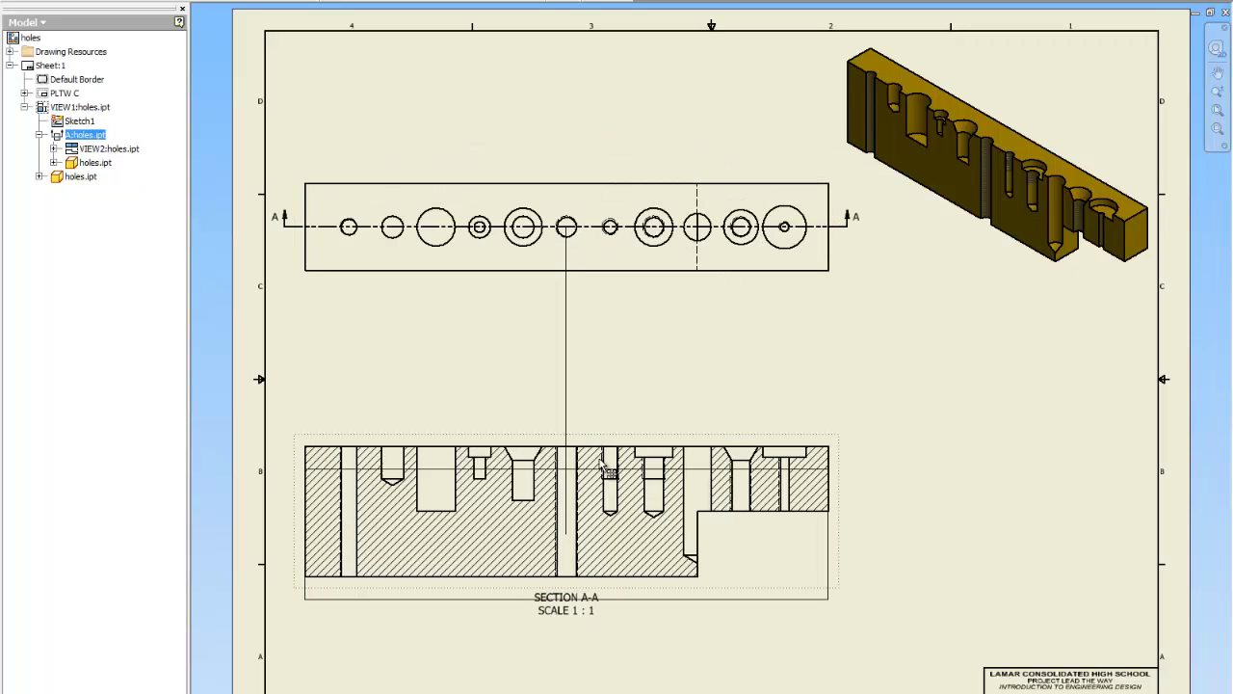
pyautogui.moveTo(605, 469); pyautogui.dragTo(605, 505)
pyautogui.click(600, 409)
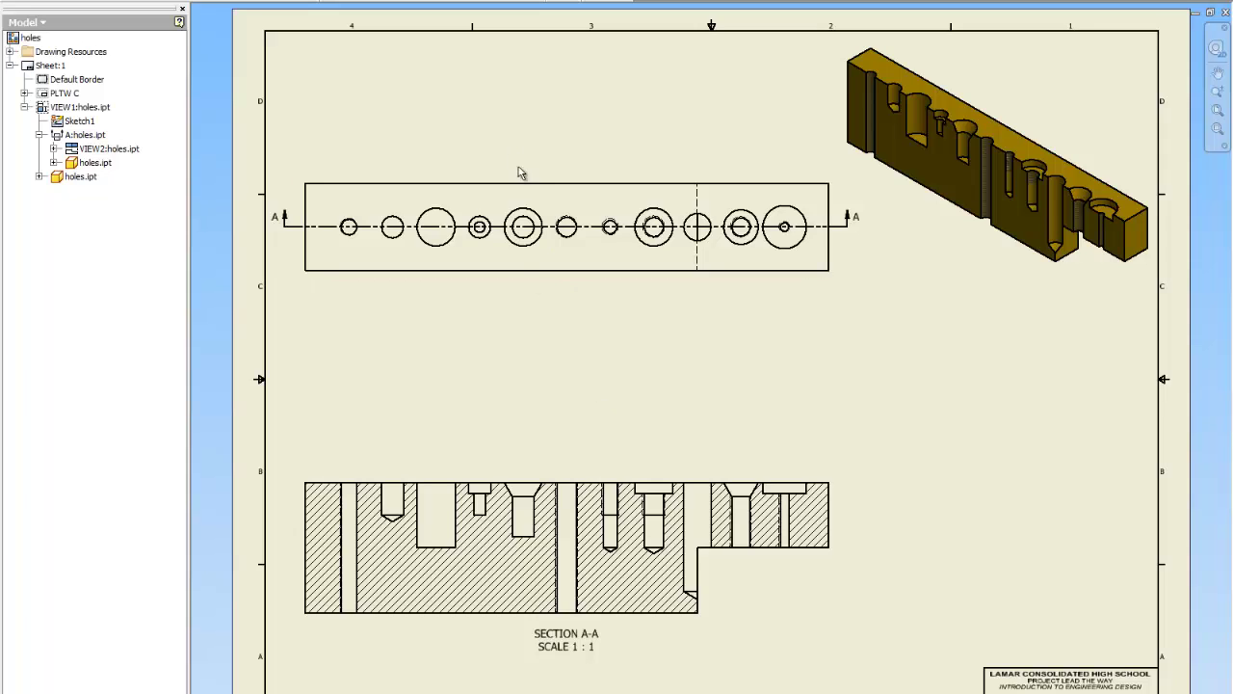
pyautogui.moveTo(520, 174); pyautogui.dragTo(530, 194)
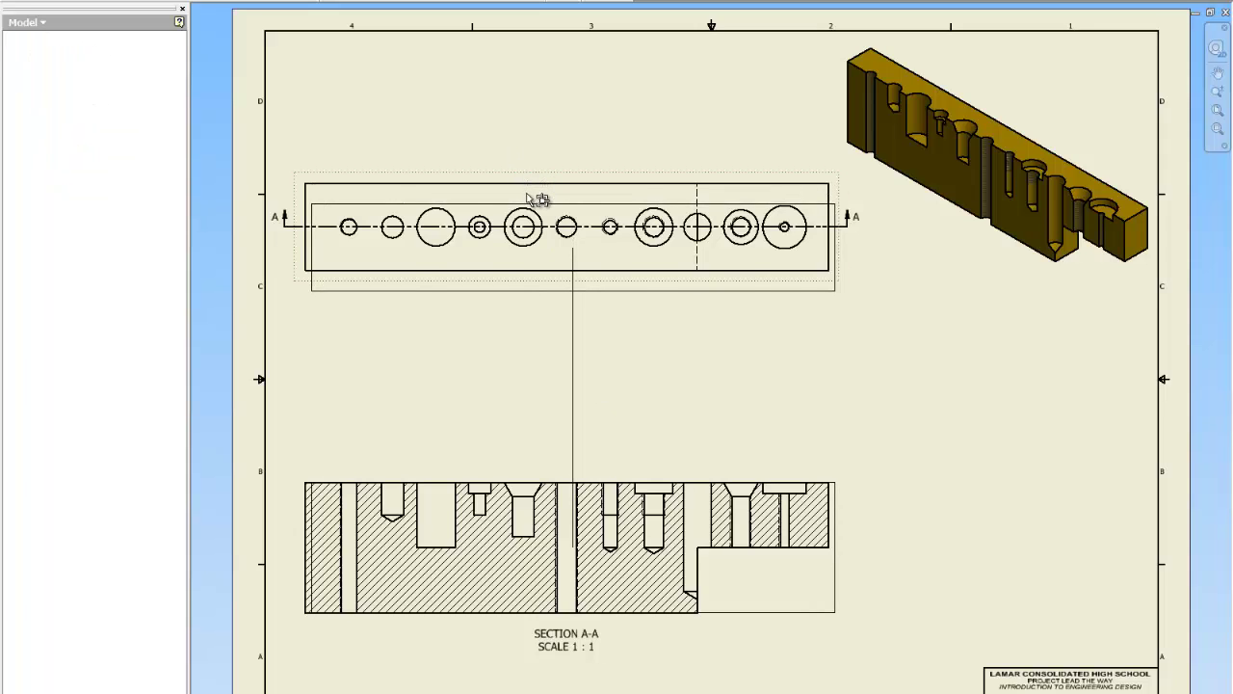
pyautogui.click(575, 661)
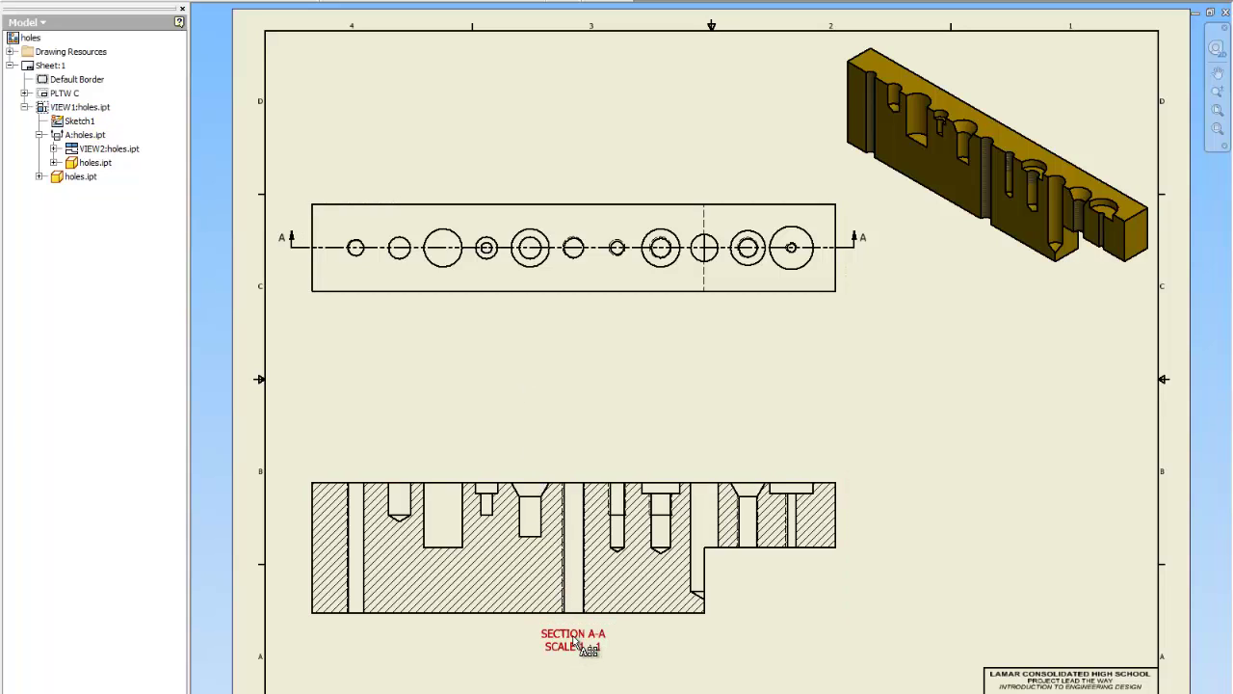
pyautogui.moveTo(574, 643); pyautogui.dragTo(575, 682)
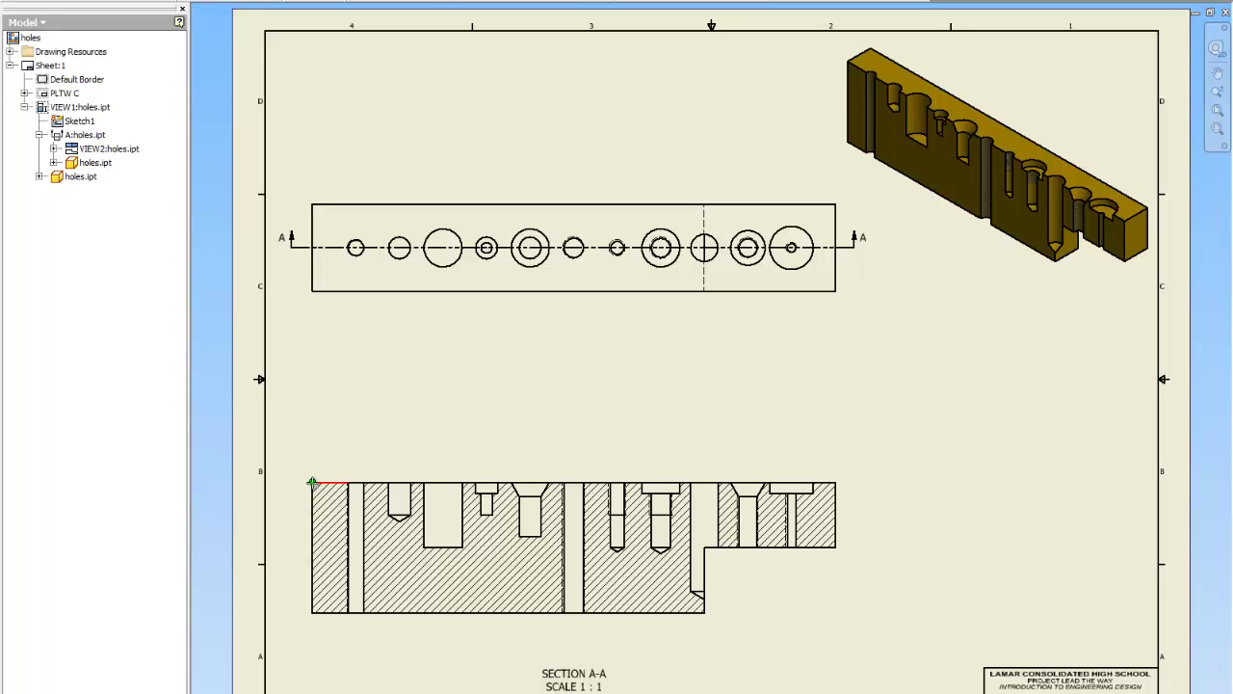
# Dimension the 12.00 overall length and 3.00 section height, plus the 2.00 top-view width.
pyautogui.click(836, 484)
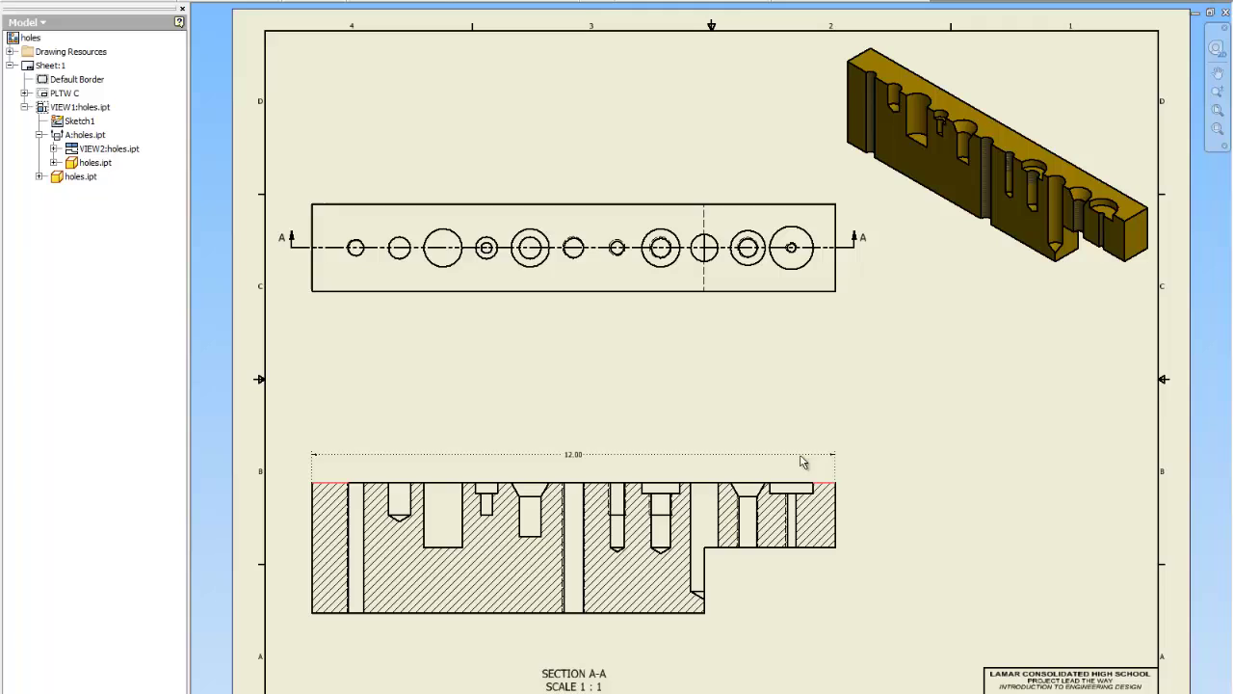
pyautogui.click(809, 457)
pyautogui.click(490, 276)
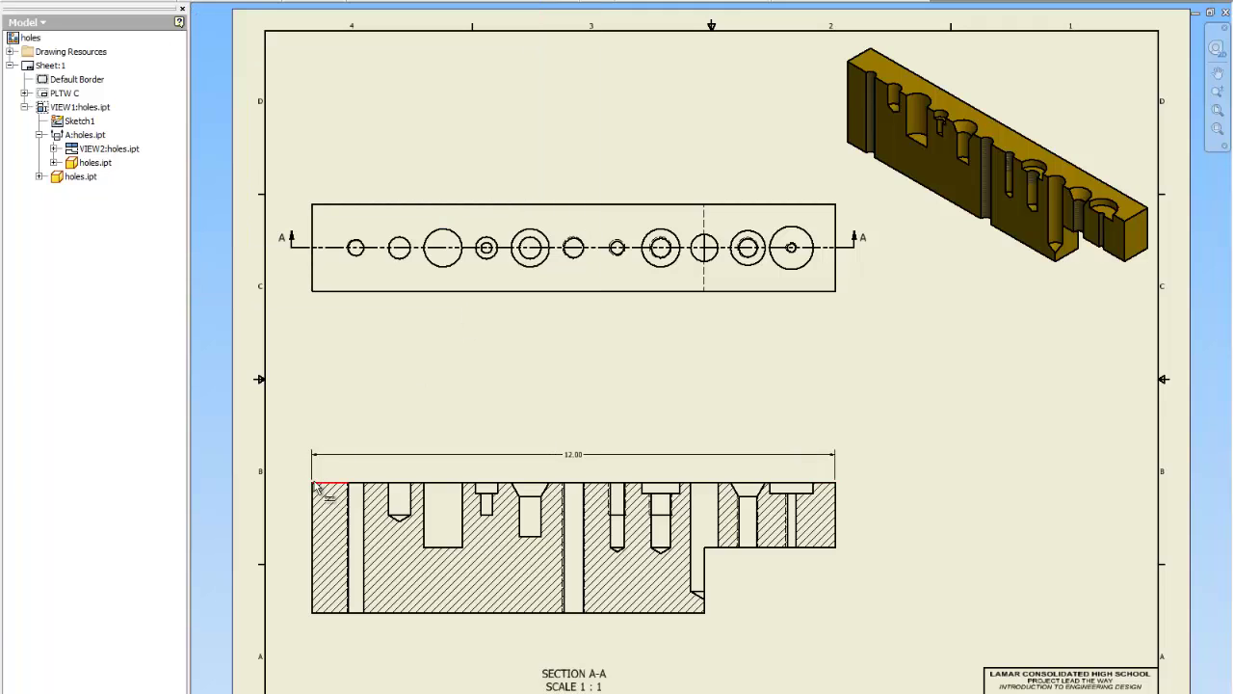
pyautogui.click(318, 607)
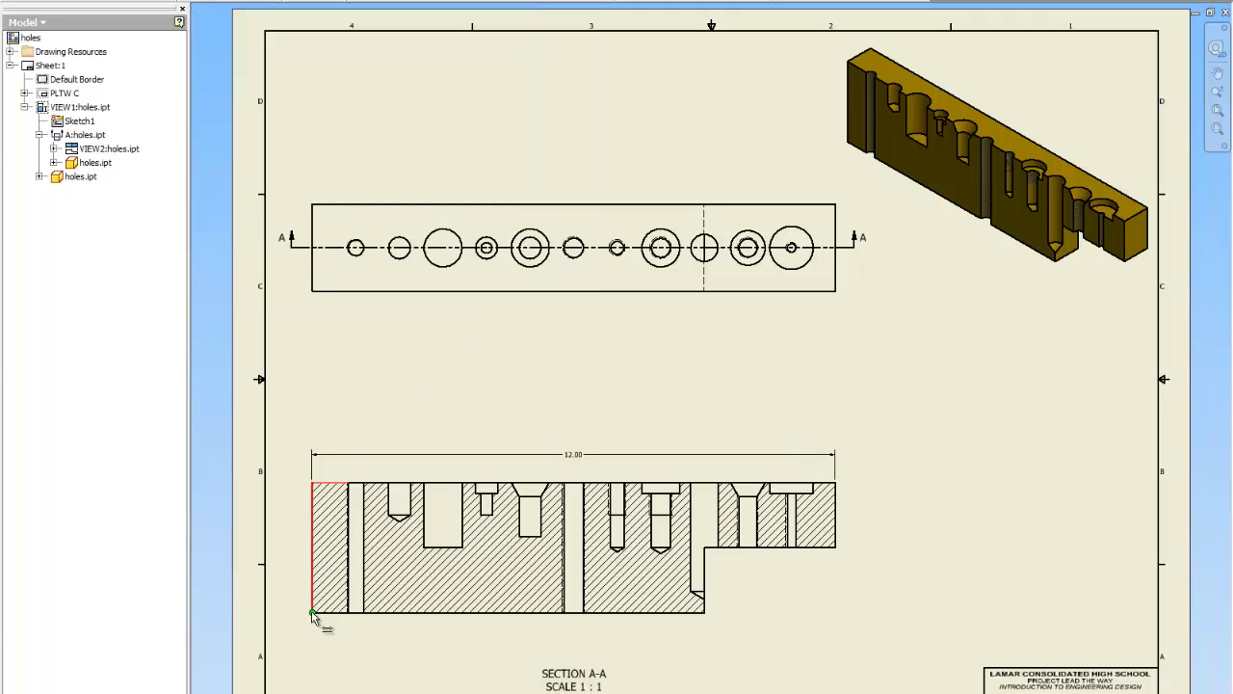
pyautogui.click(291, 614)
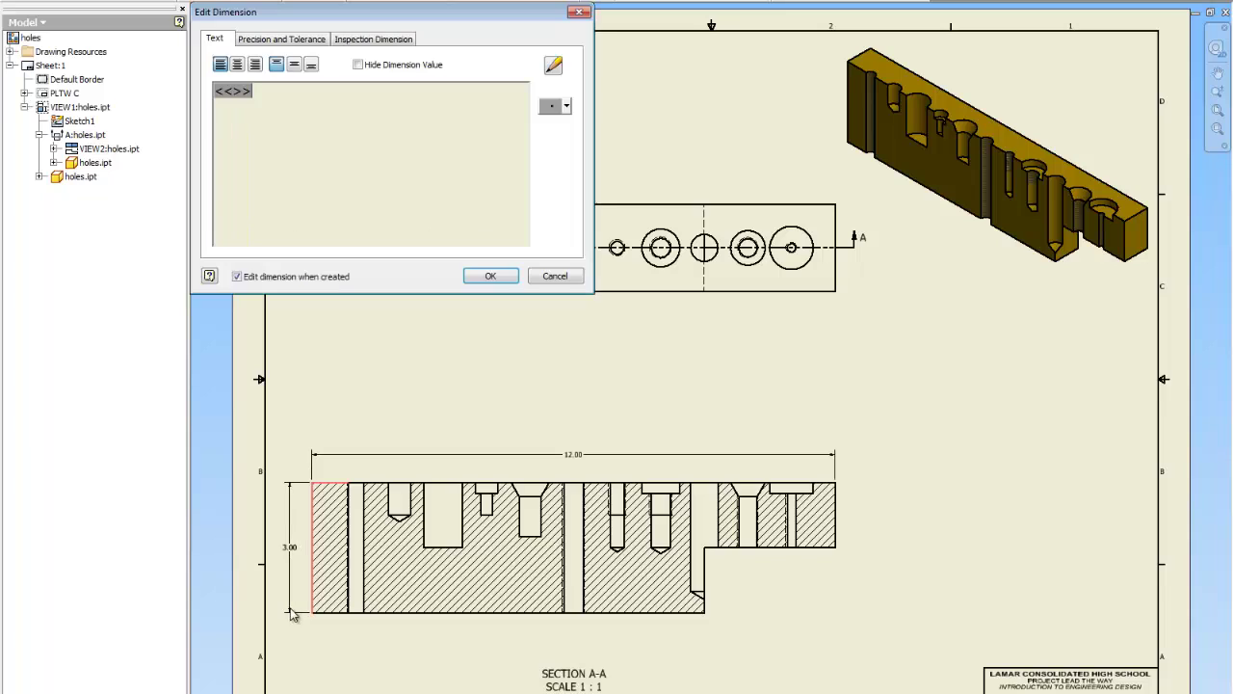
pyautogui.click(492, 277)
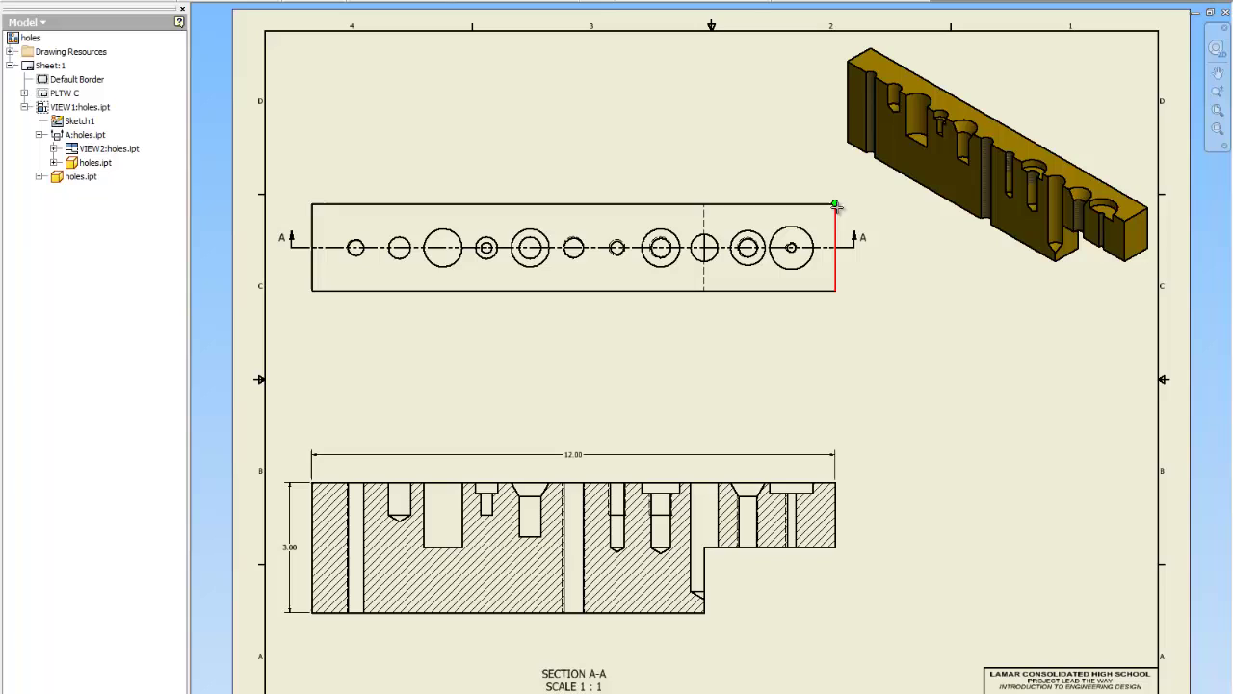
pyautogui.click(834, 295)
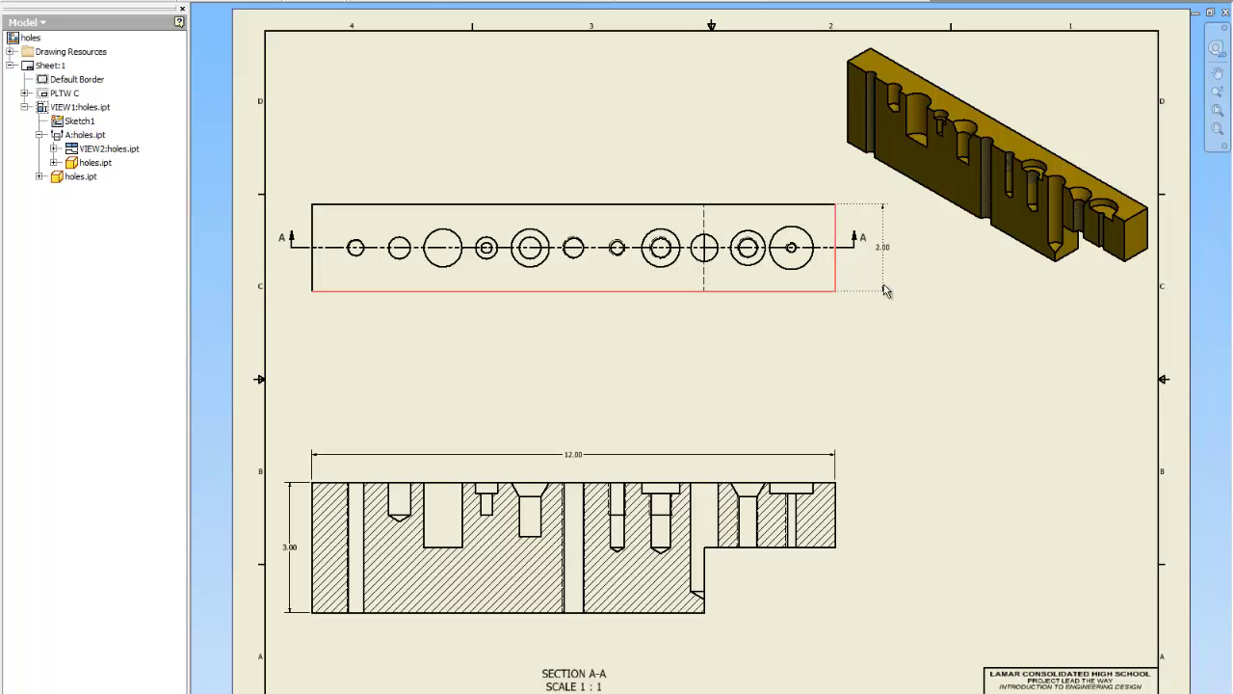
pyautogui.click(885, 291)
pyautogui.click(491, 277)
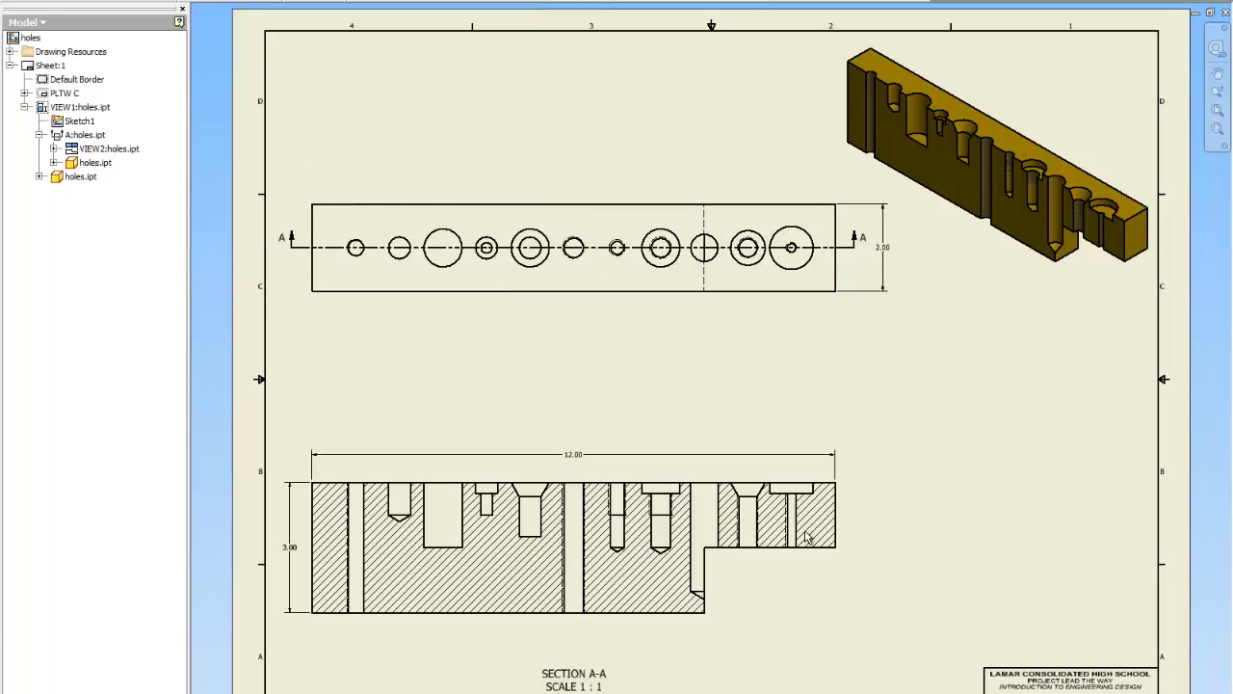
# Add the 1.50 step height and 9.00 bottom length dimensions to section A-A.
pyautogui.click(835, 483)
pyautogui.click(831, 546)
pyautogui.click(873, 543)
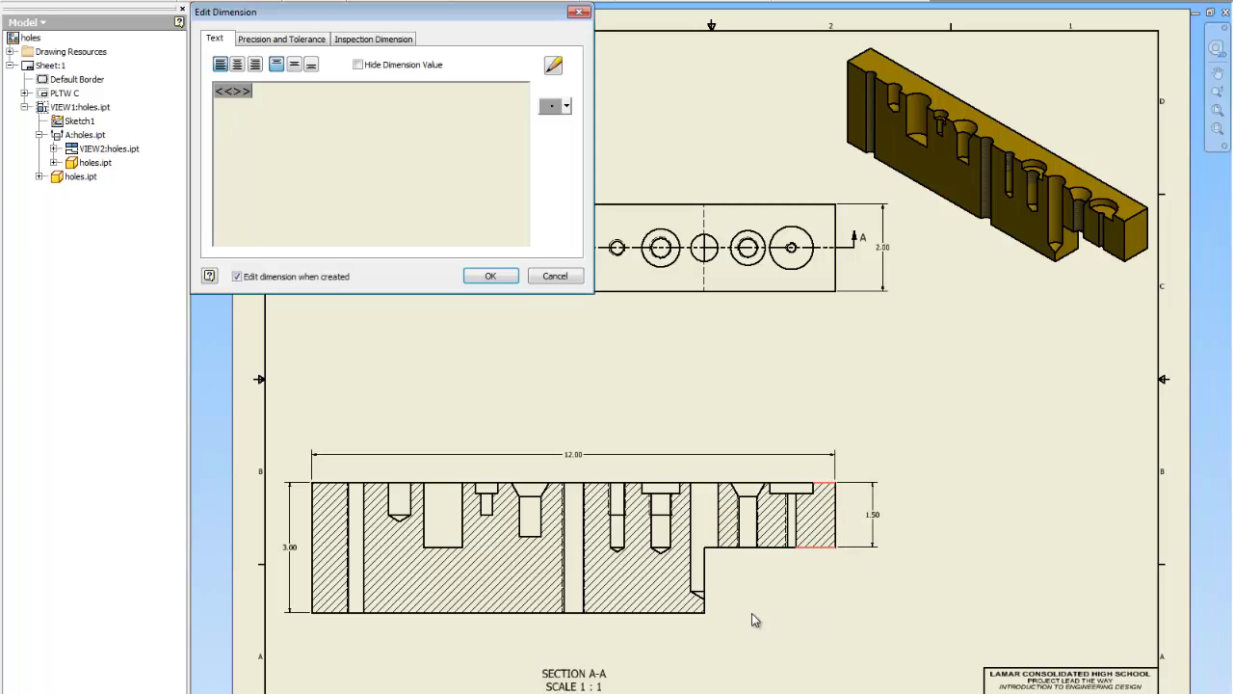
pyautogui.click(490, 277)
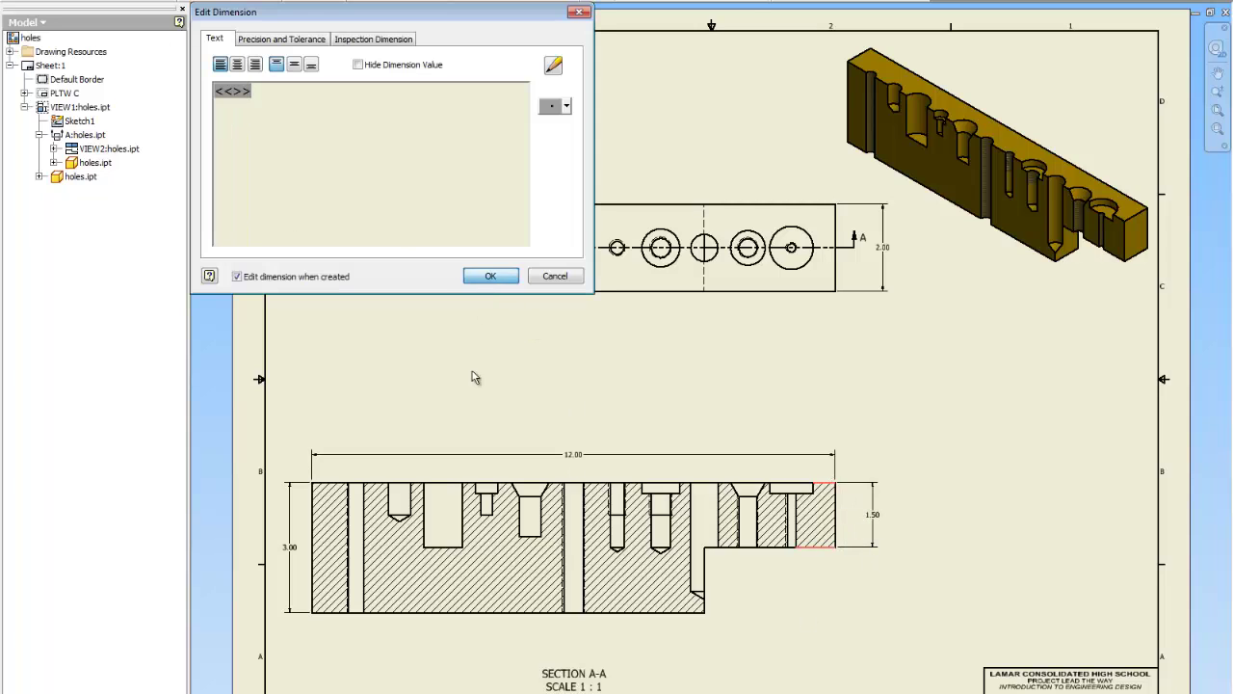
pyautogui.click(330, 616)
pyautogui.click(704, 611)
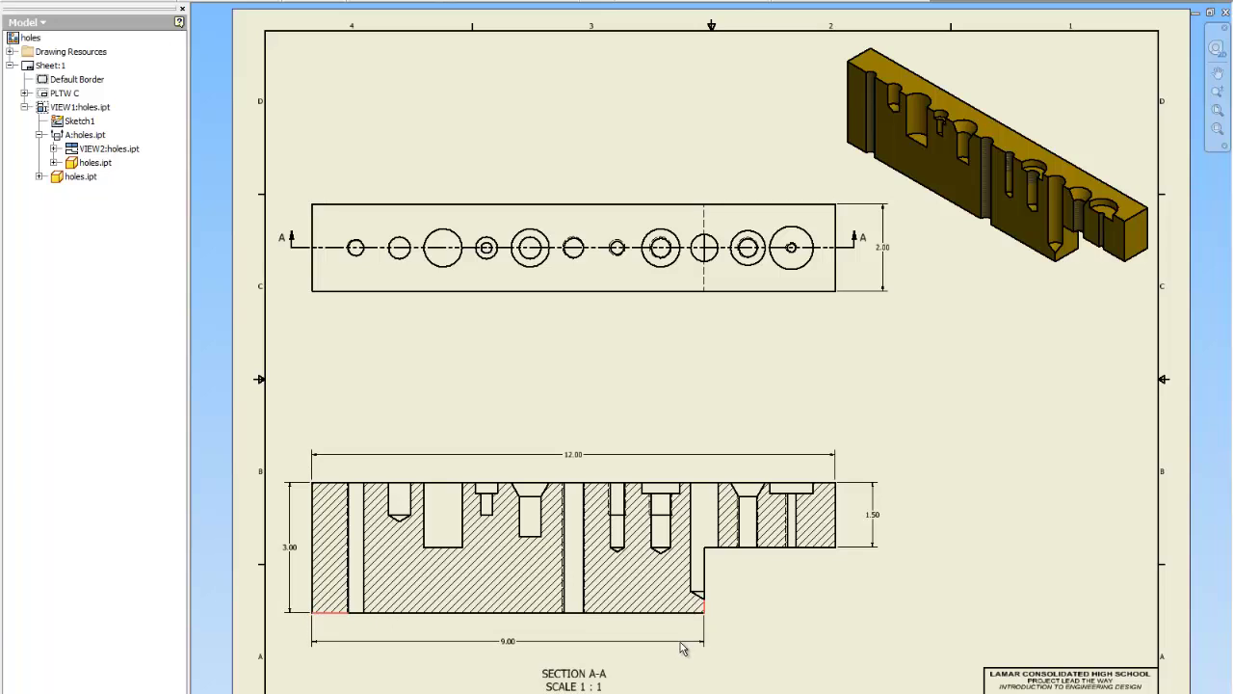
pyautogui.click(680, 648)
pyautogui.click(488, 276)
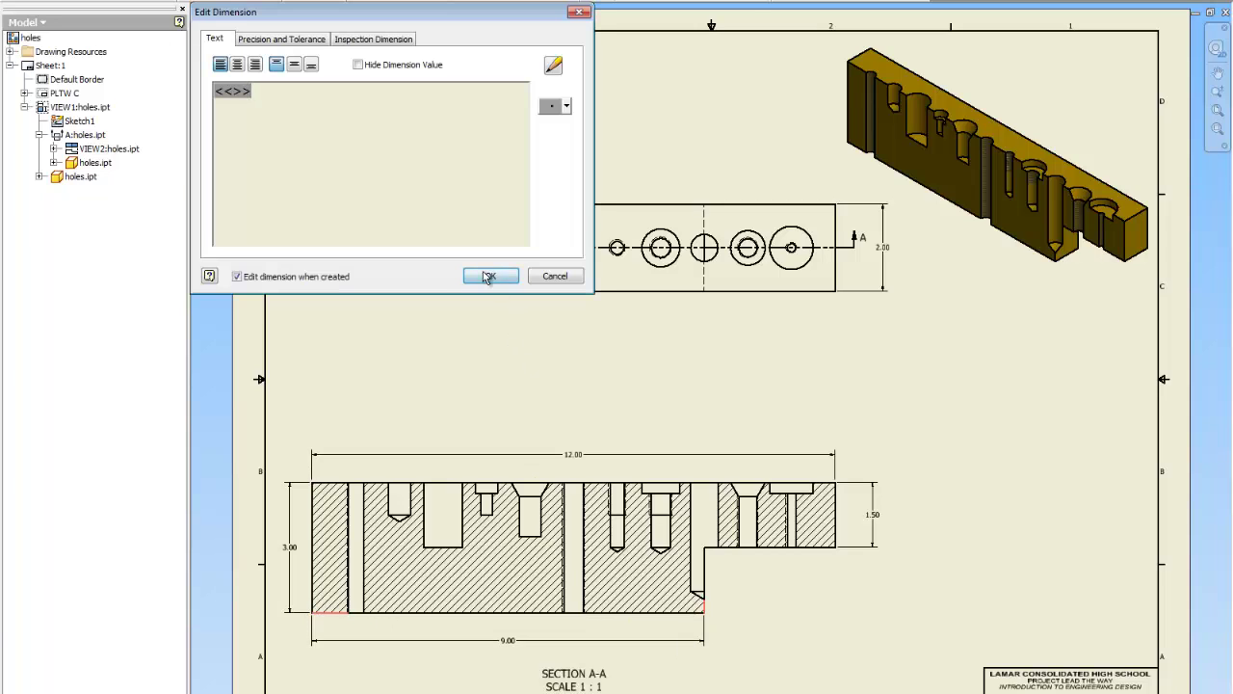
# Attach an M10x0.75 - 6H thread note to the first small hole in the top view.
pyautogui.scroll(3, 369, 248)
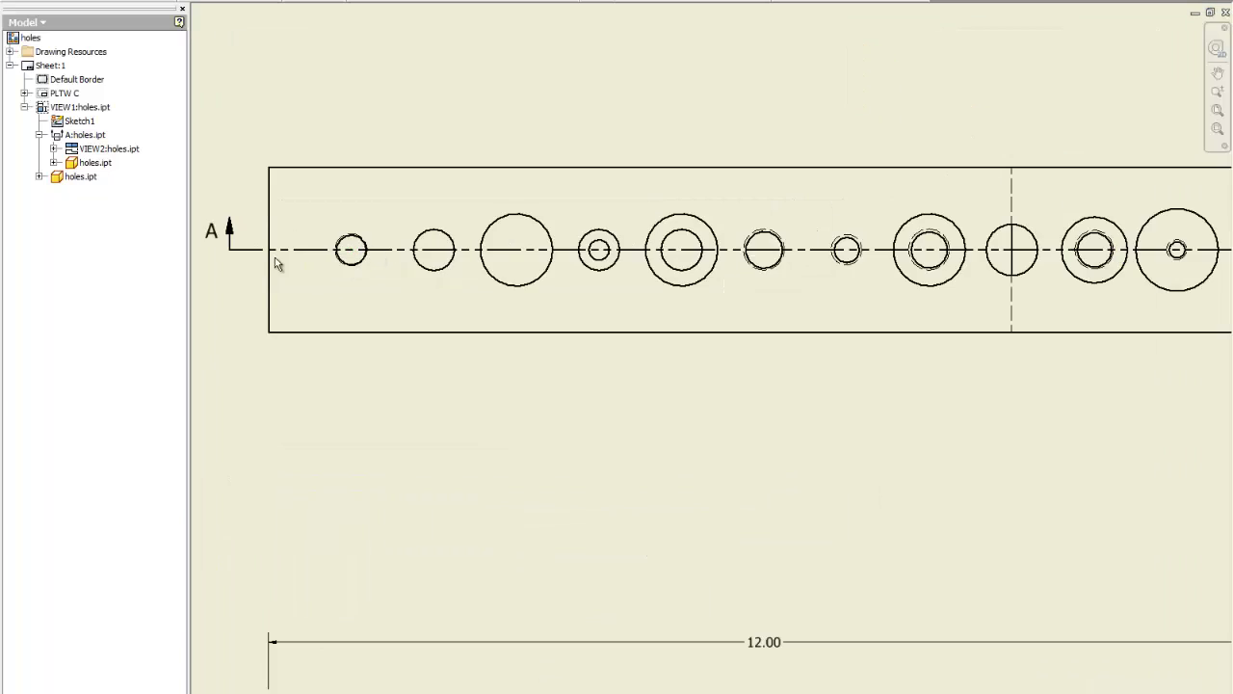
pyautogui.scroll(3, 336, 236)
pyautogui.scroll(-3, 336, 229)
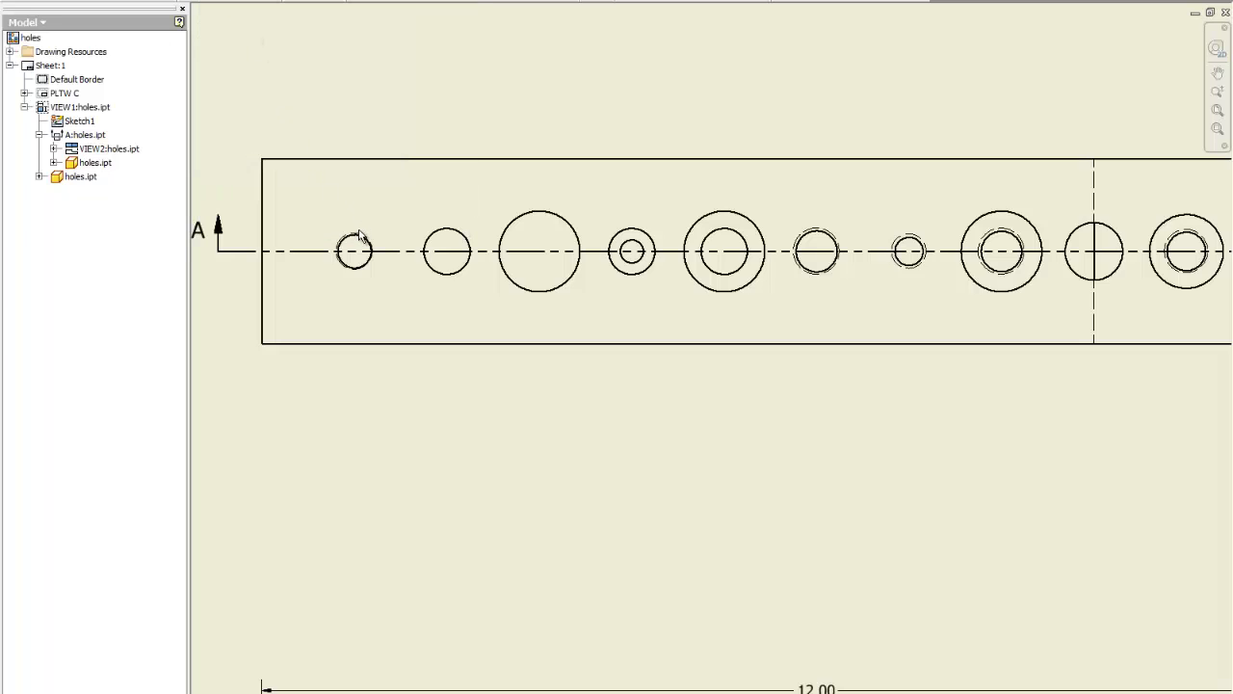
pyautogui.click(351, 269)
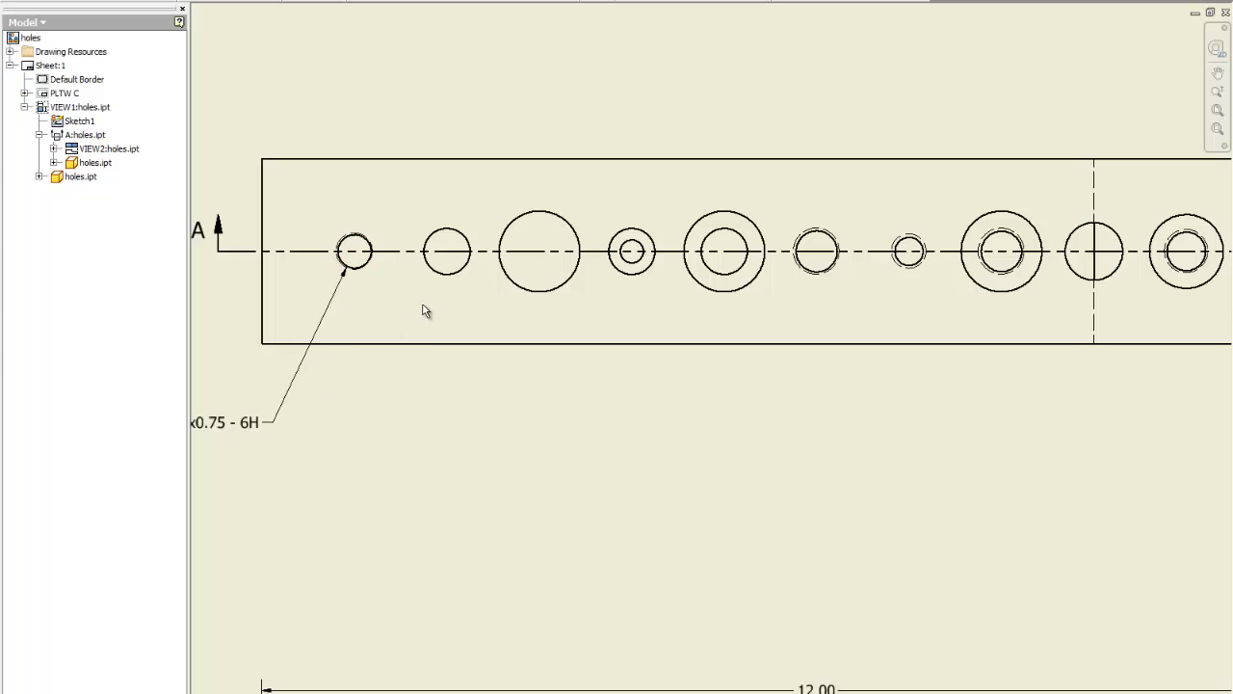
# Place a Ø.50 hole note for the second hole above the top view.
pyautogui.click(450, 227)
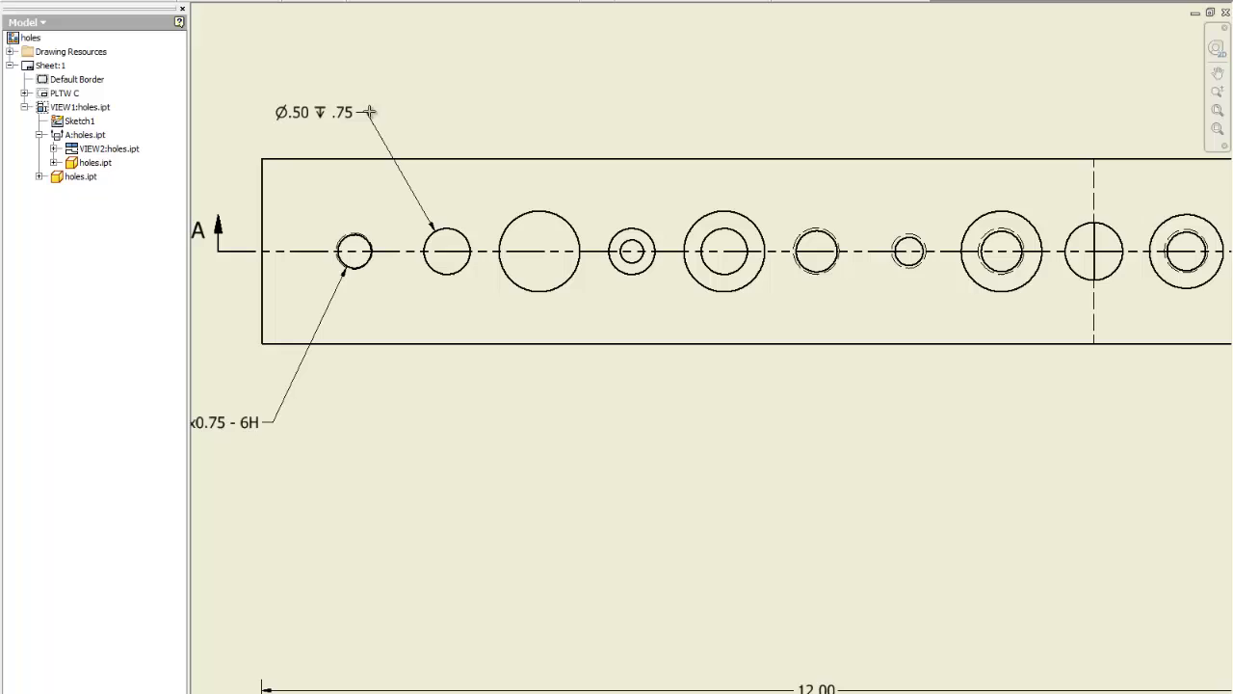
pyautogui.click(371, 111)
pyautogui.rightClick(393, 93)
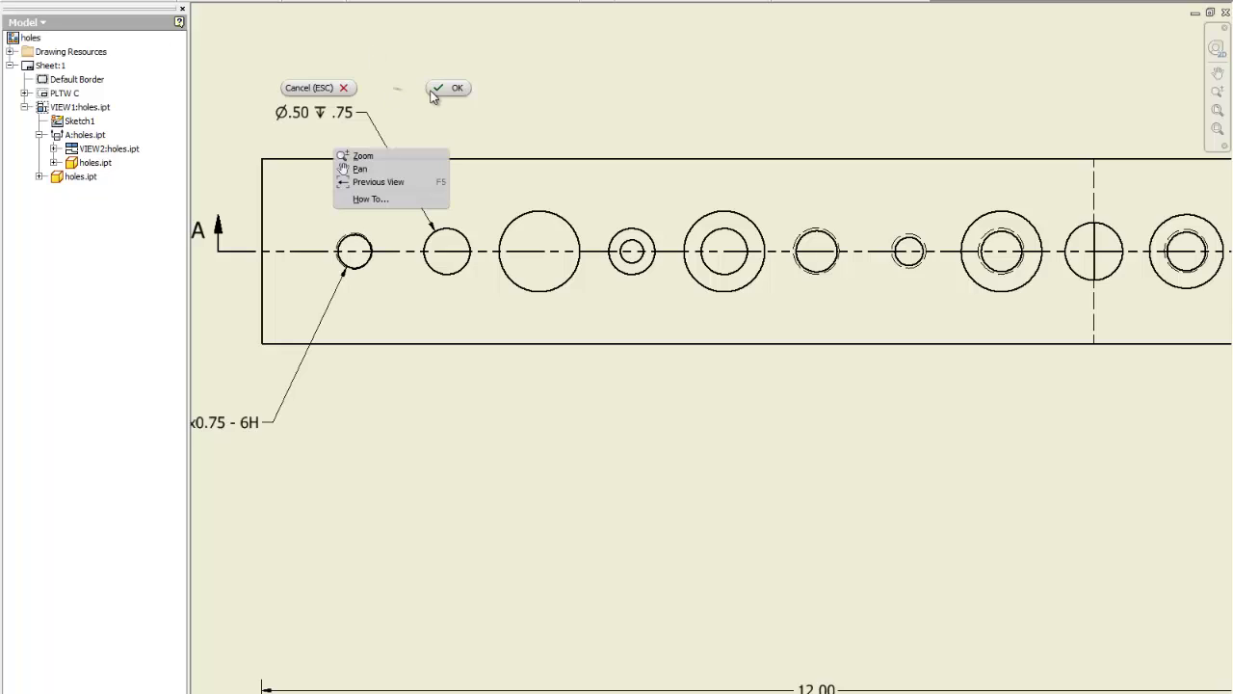
pyautogui.click(442, 89)
# Show the note's diameter and depth at three decimals, so it reads Ø.500 depth .750.
pyautogui.click(345, 114)
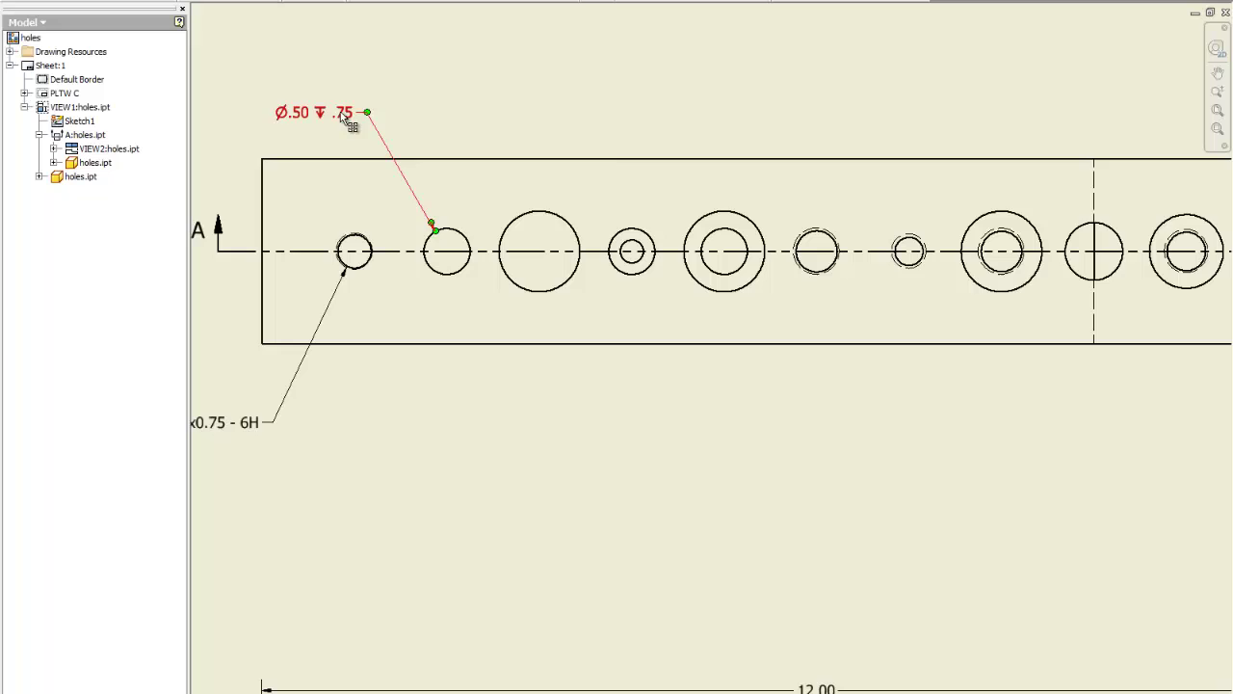
pyautogui.doubleClick(345, 115)
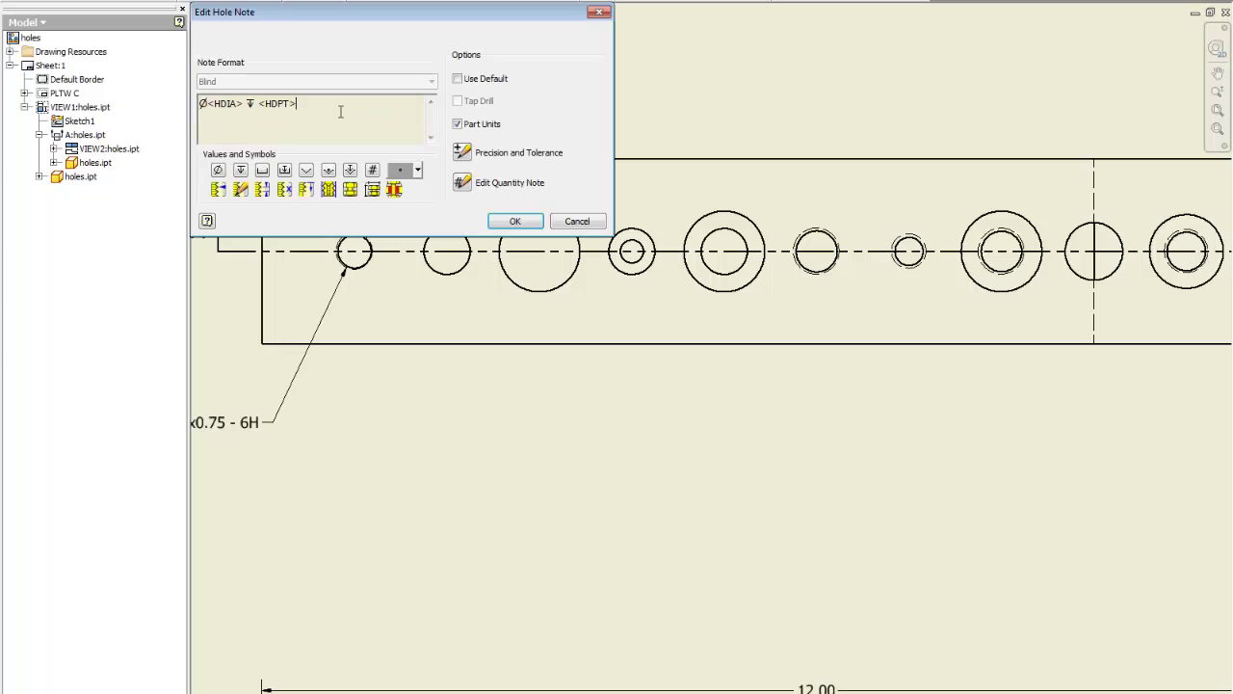
pyautogui.click(464, 155)
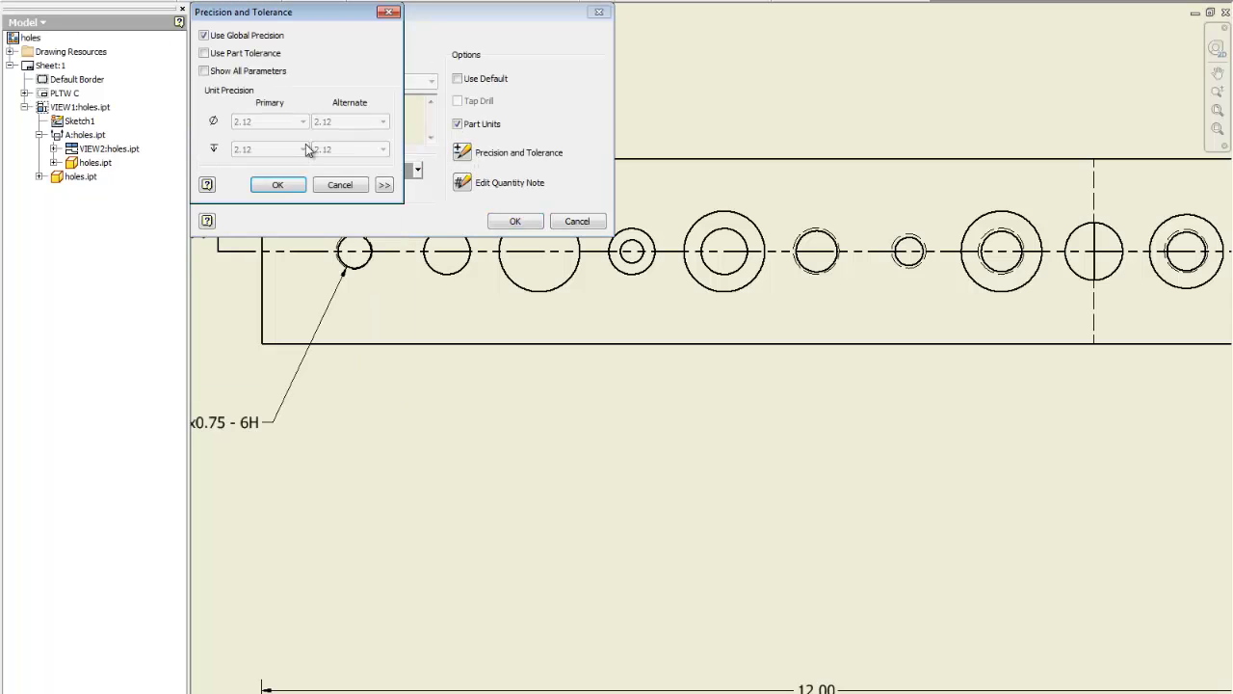
pyautogui.click(204, 35)
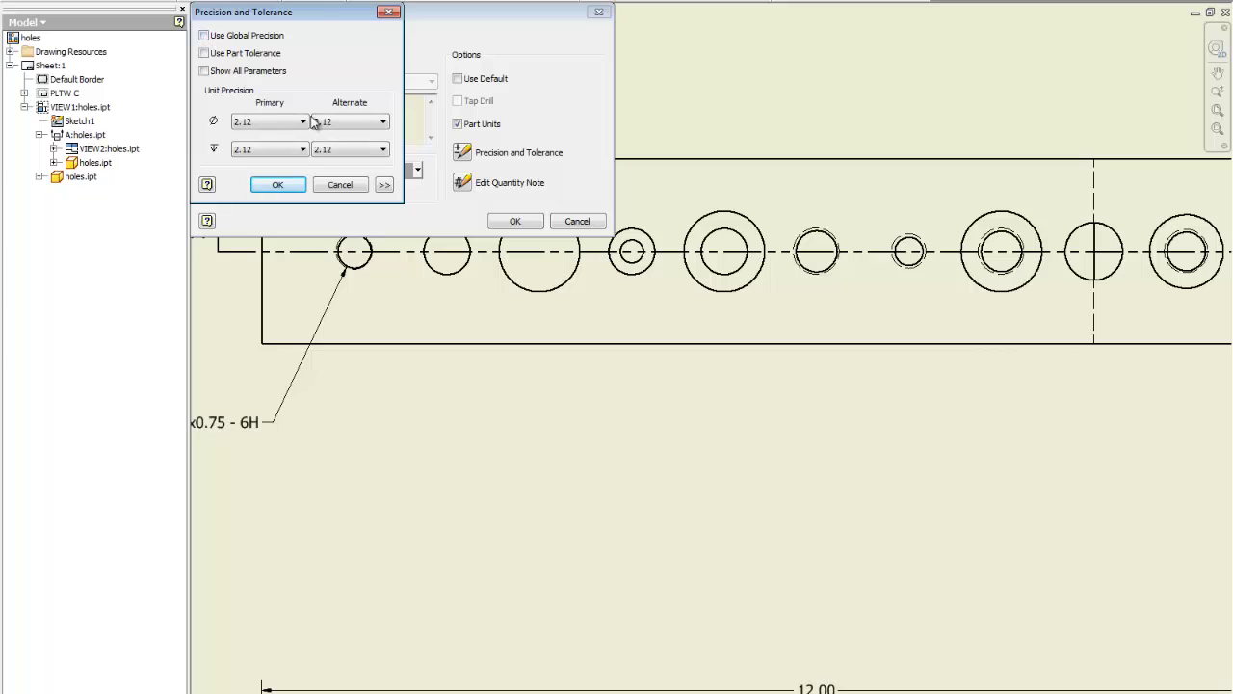
pyautogui.click(304, 122)
pyautogui.click(253, 165)
pyautogui.click(279, 149)
pyautogui.click(279, 194)
pyautogui.click(278, 185)
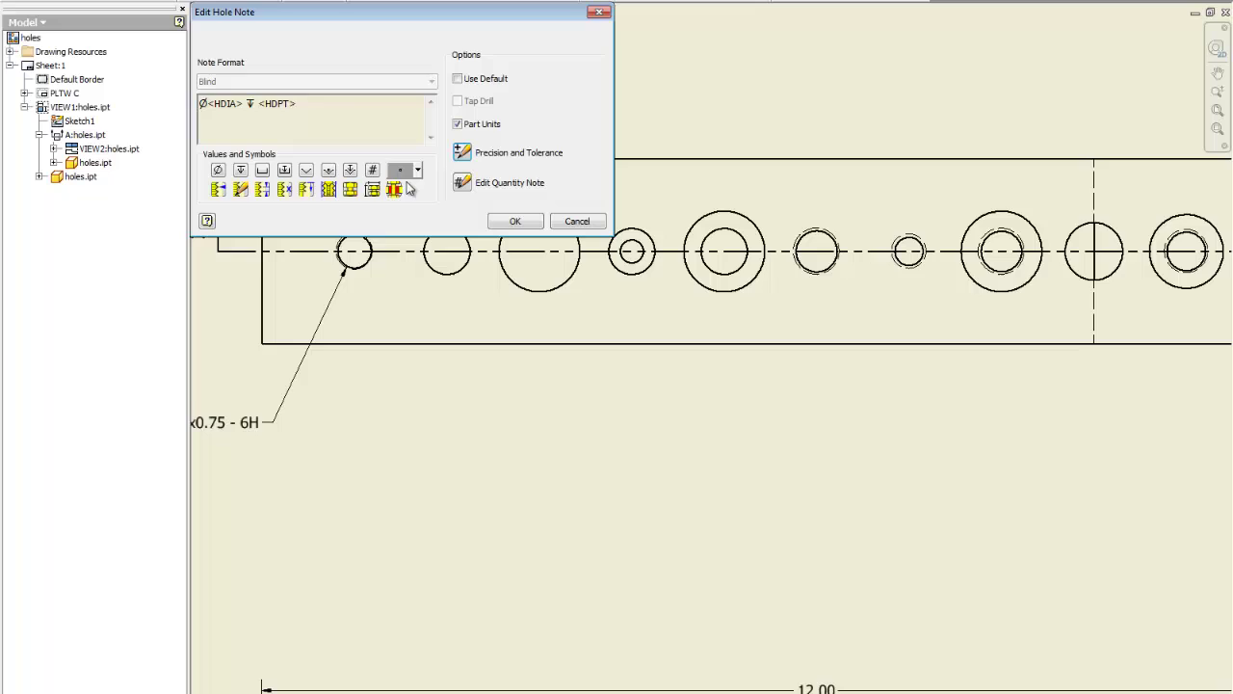
pyautogui.click(514, 221)
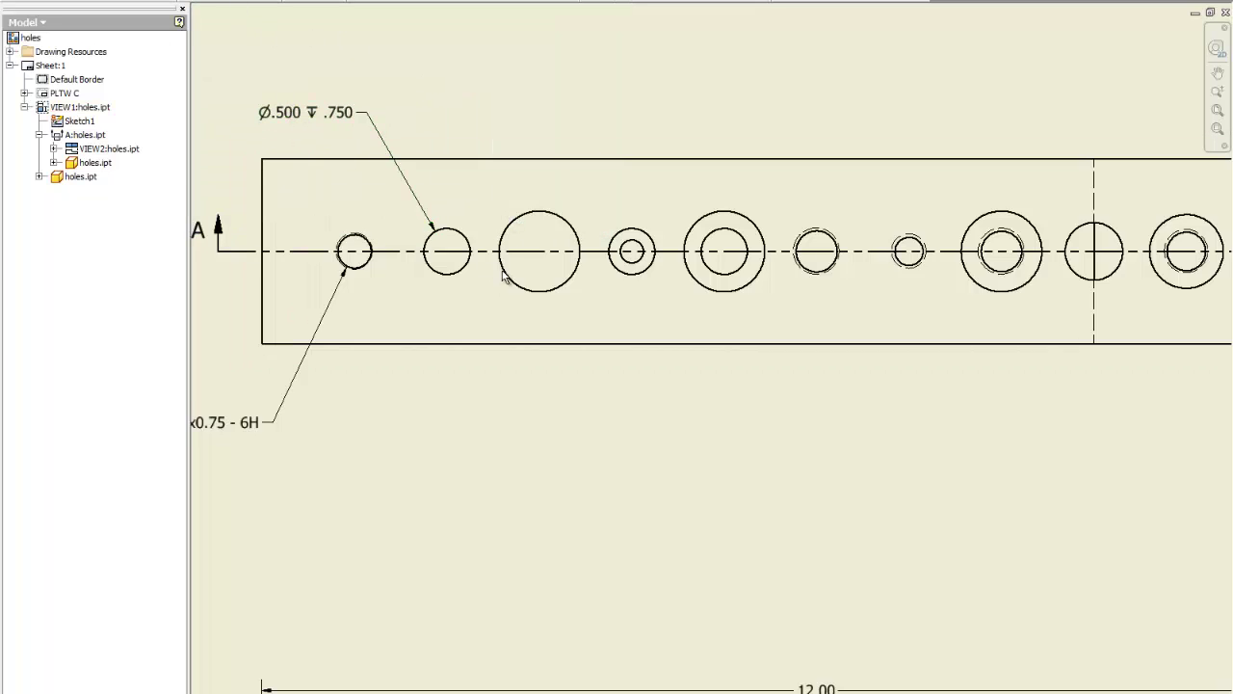
# Note the large third hole and set its diameter and depth to three decimals: Ø.875 depth 1.500.
pyautogui.click(533, 289)
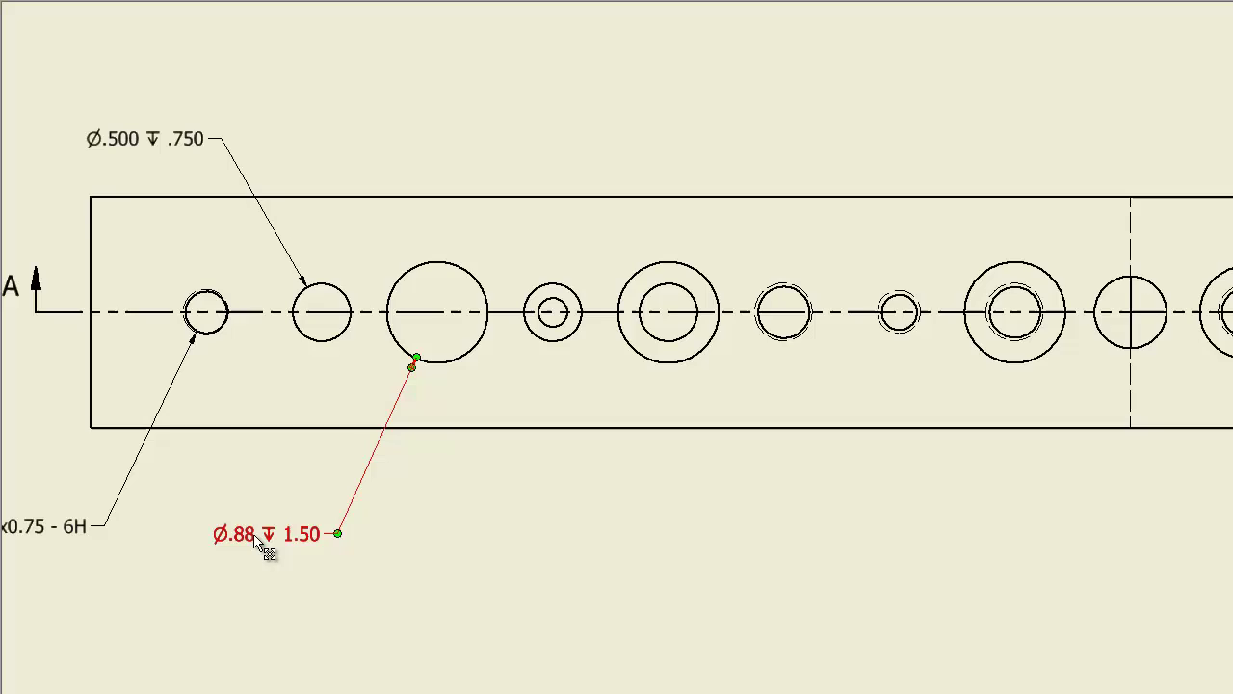
pyautogui.doubleClick(260, 541)
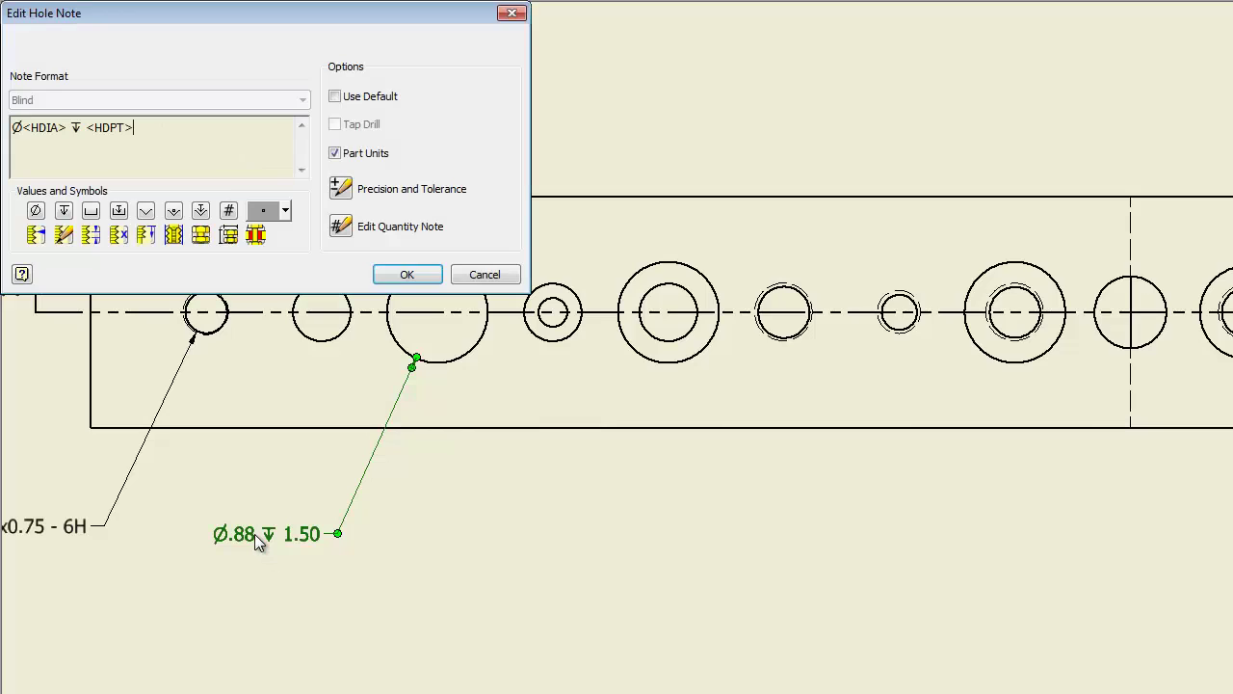
pyautogui.click(341, 189)
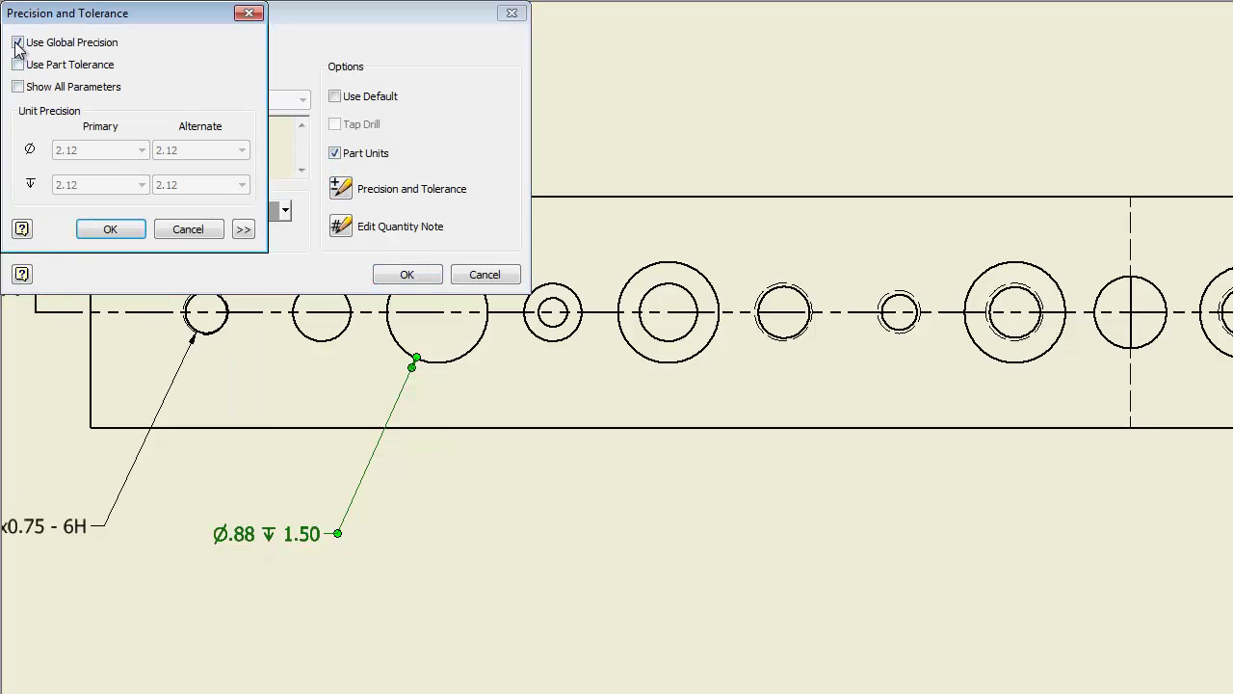
pyautogui.click(17, 43)
pyautogui.click(142, 151)
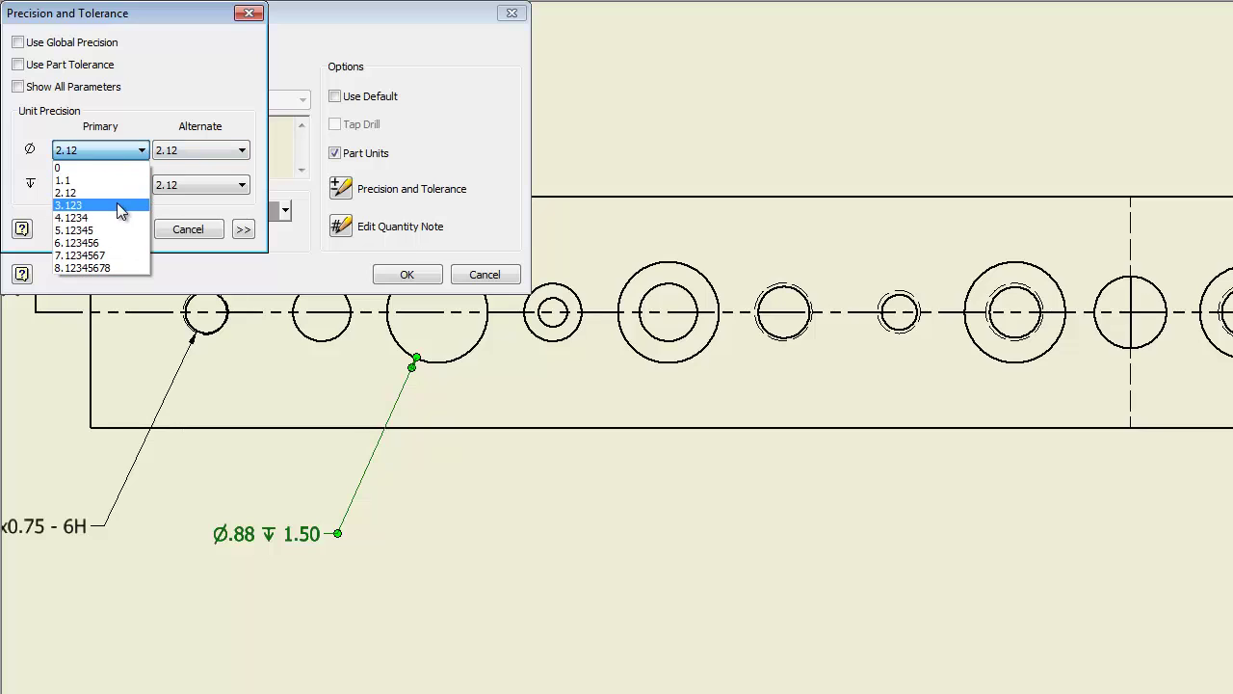
pyautogui.click(120, 211)
pyautogui.click(135, 185)
pyautogui.click(108, 240)
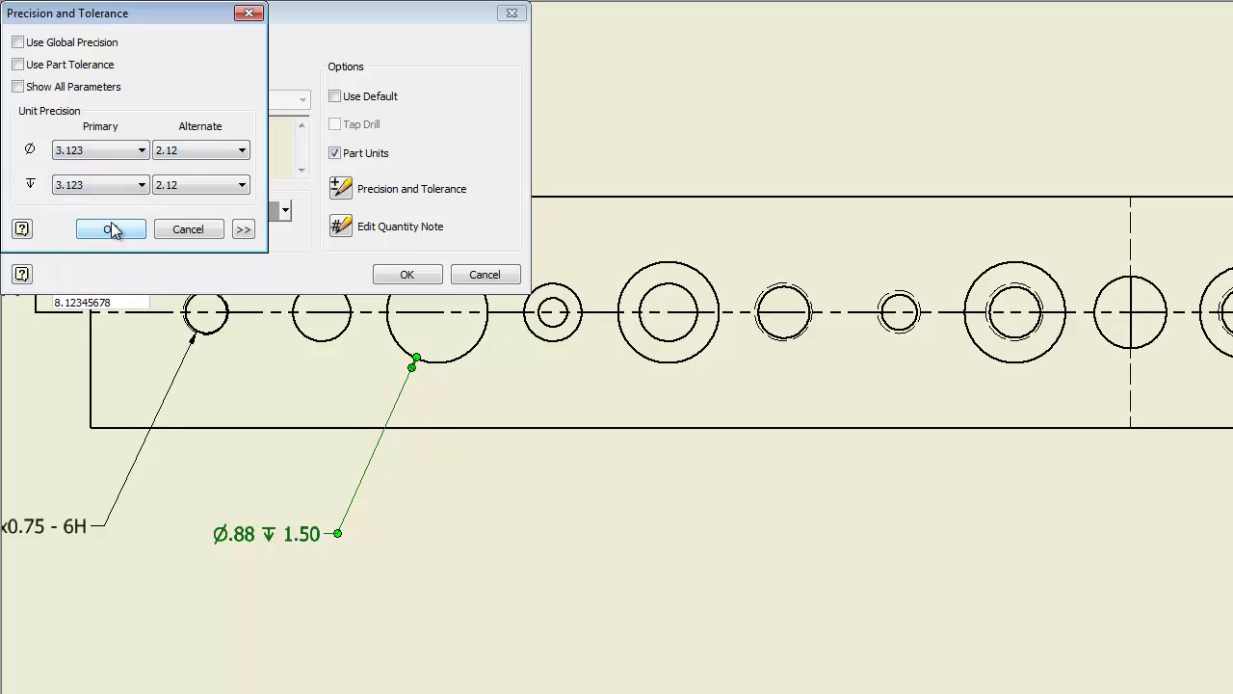
pyautogui.click(106, 228)
pyautogui.click(404, 274)
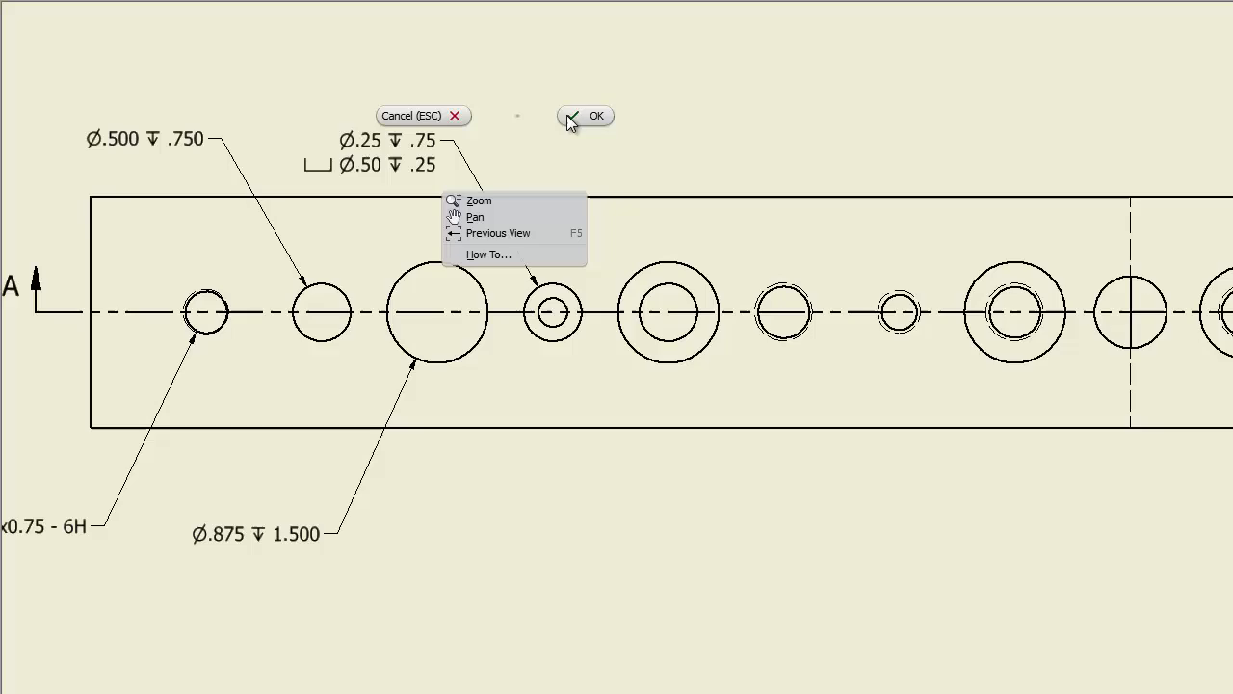
# Turn off global precision on the counterbore note and show the hole as Ø.250 depth .750.
pyautogui.click(592, 116)
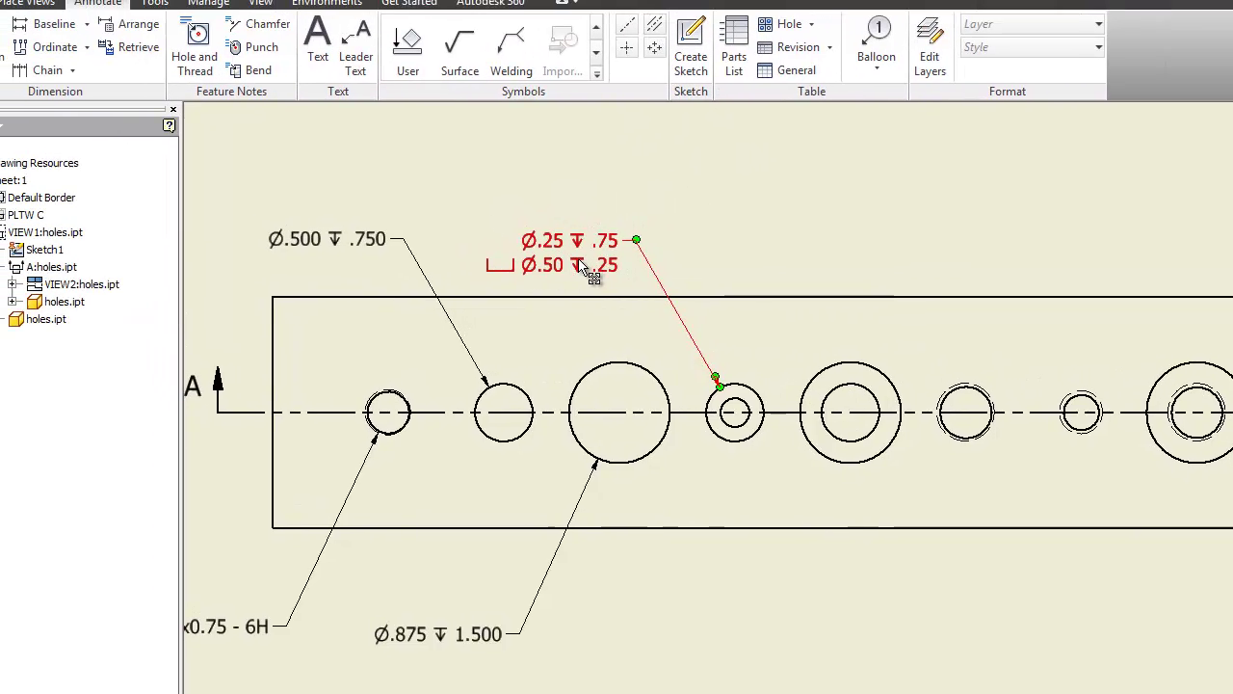
pyautogui.doubleClick(591, 275)
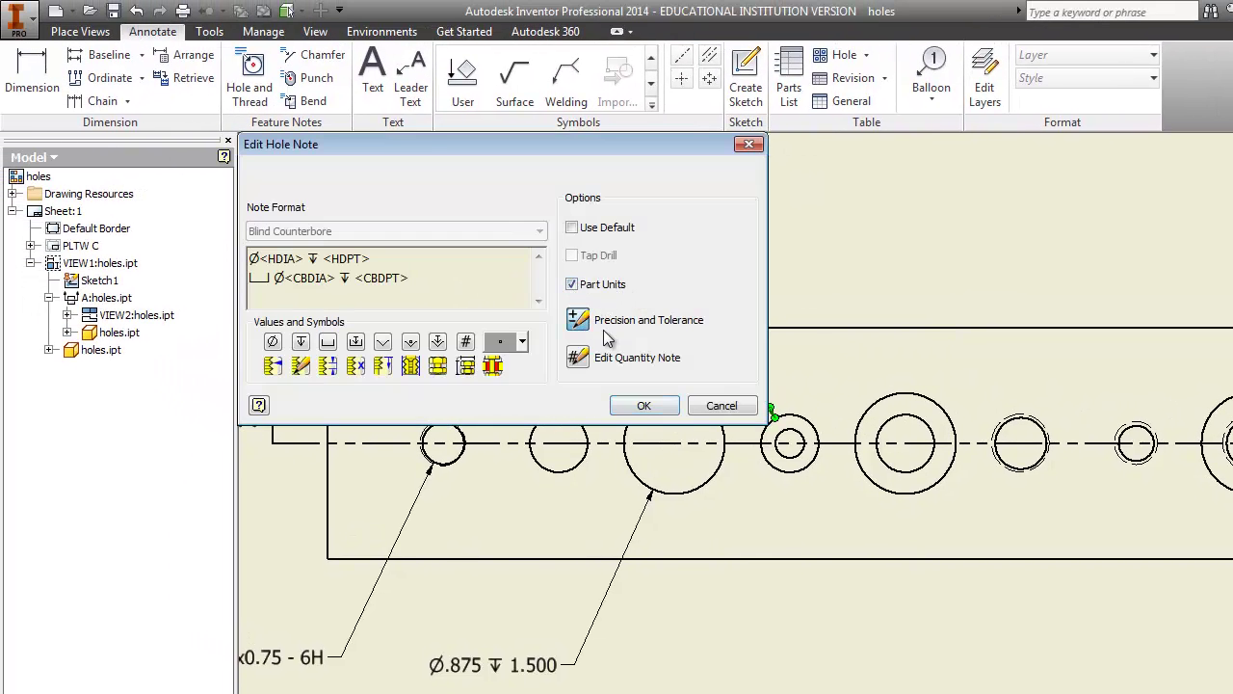
pyautogui.click(579, 320)
pyautogui.click(255, 174)
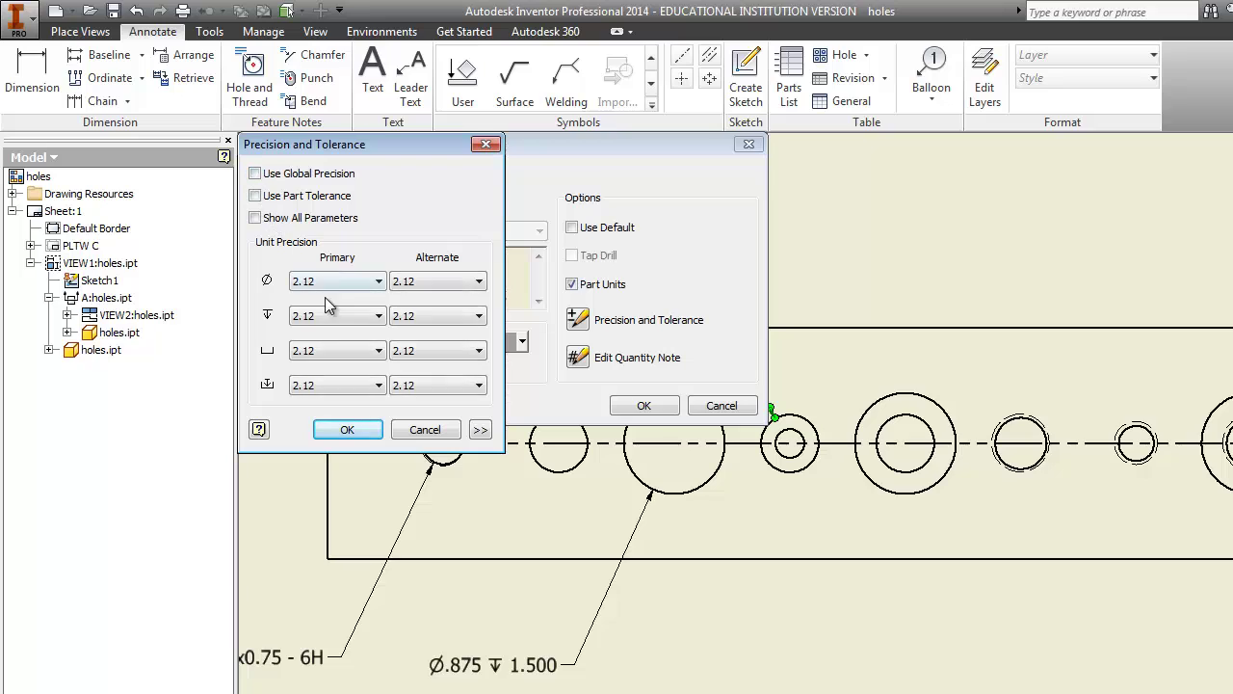
pyautogui.click(333, 282)
pyautogui.click(333, 337)
pyautogui.click(333, 316)
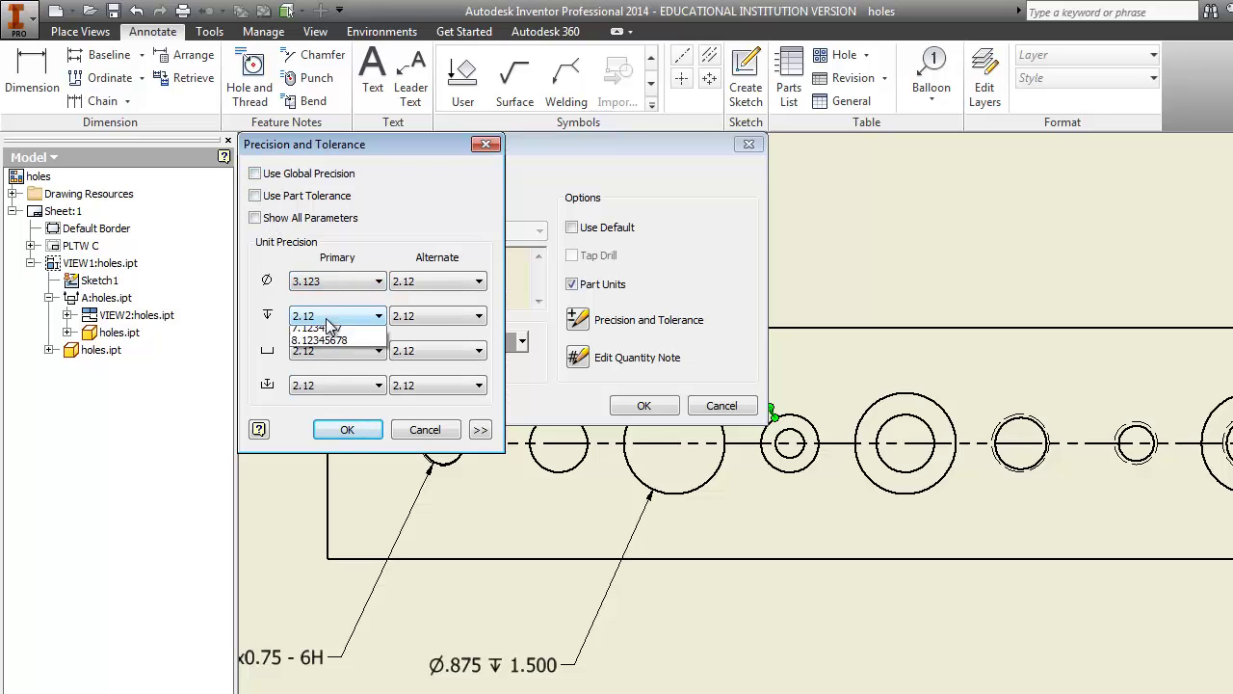
# Set the counterbore diameter and depth to three decimals, Ø.500 depth .250, and apply the note.
pyautogui.click(328, 372)
pyautogui.click(326, 353)
pyautogui.click(326, 351)
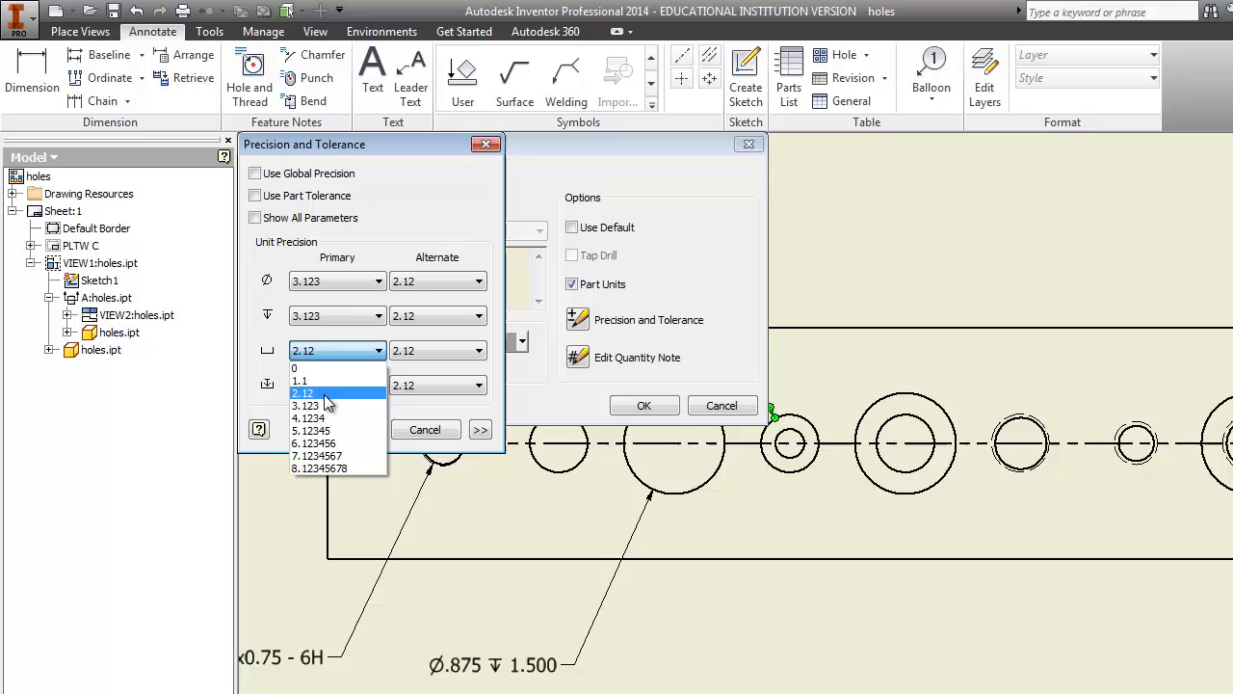
pyautogui.click(325, 406)
pyautogui.click(326, 386)
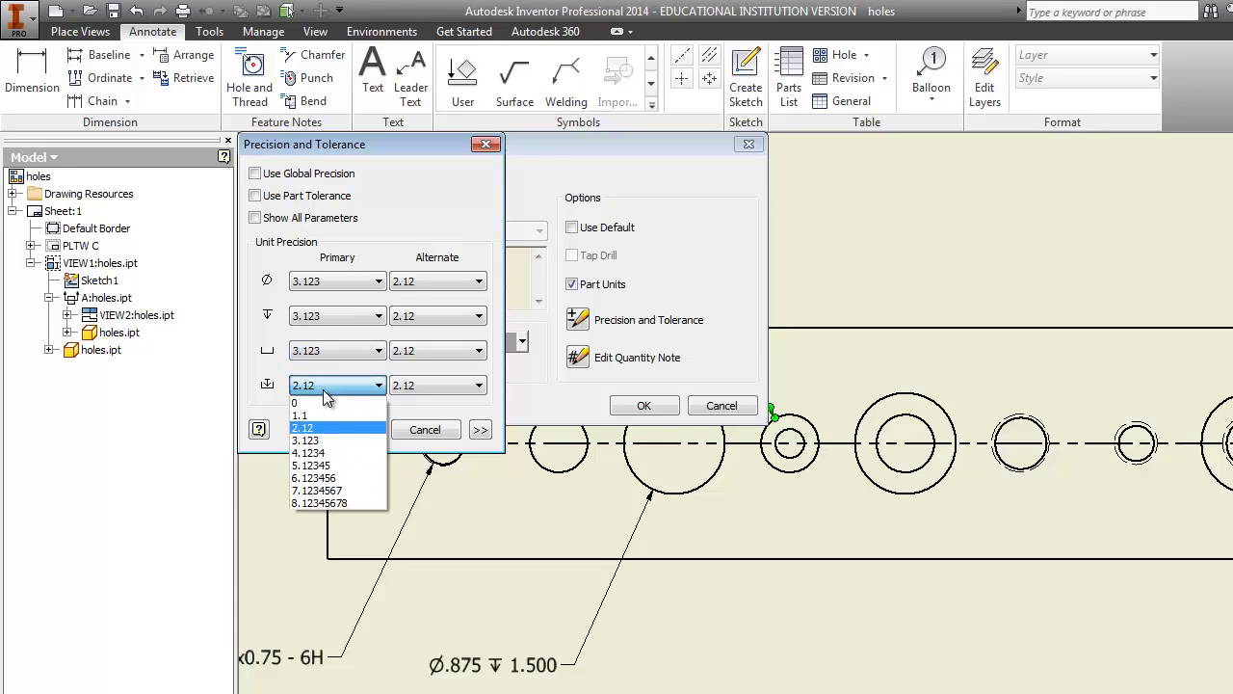
pyautogui.click(318, 440)
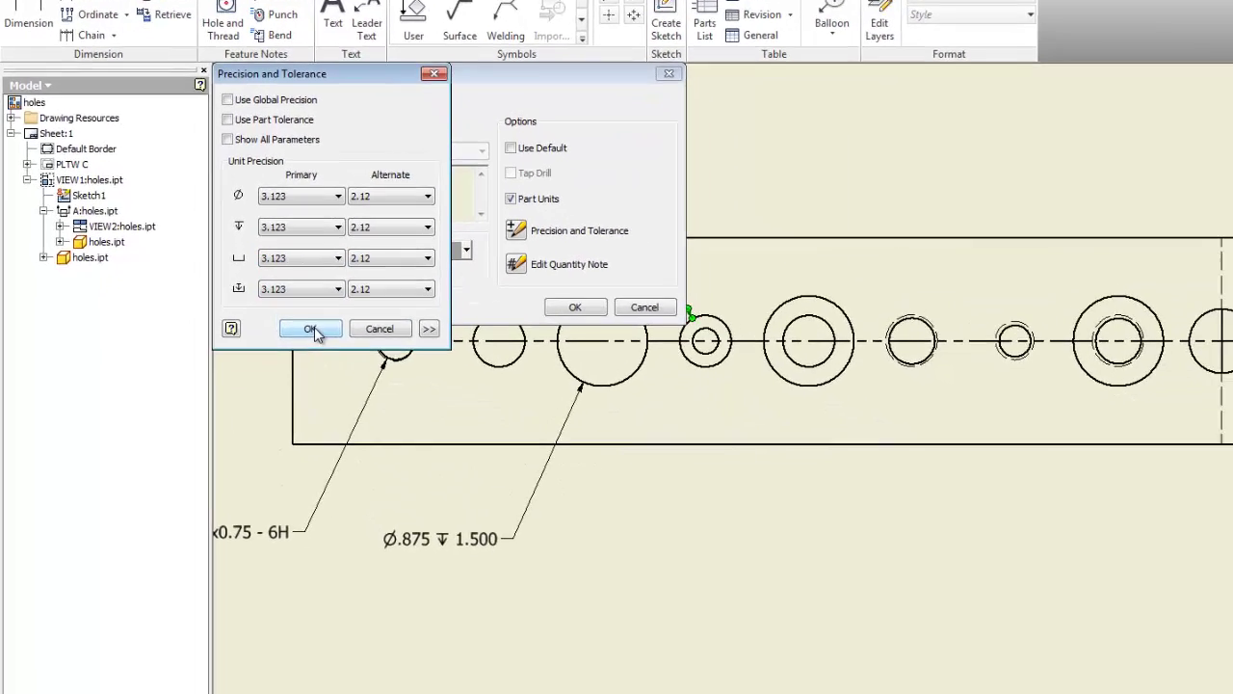
pyautogui.click(344, 423)
pyautogui.click(517, 222)
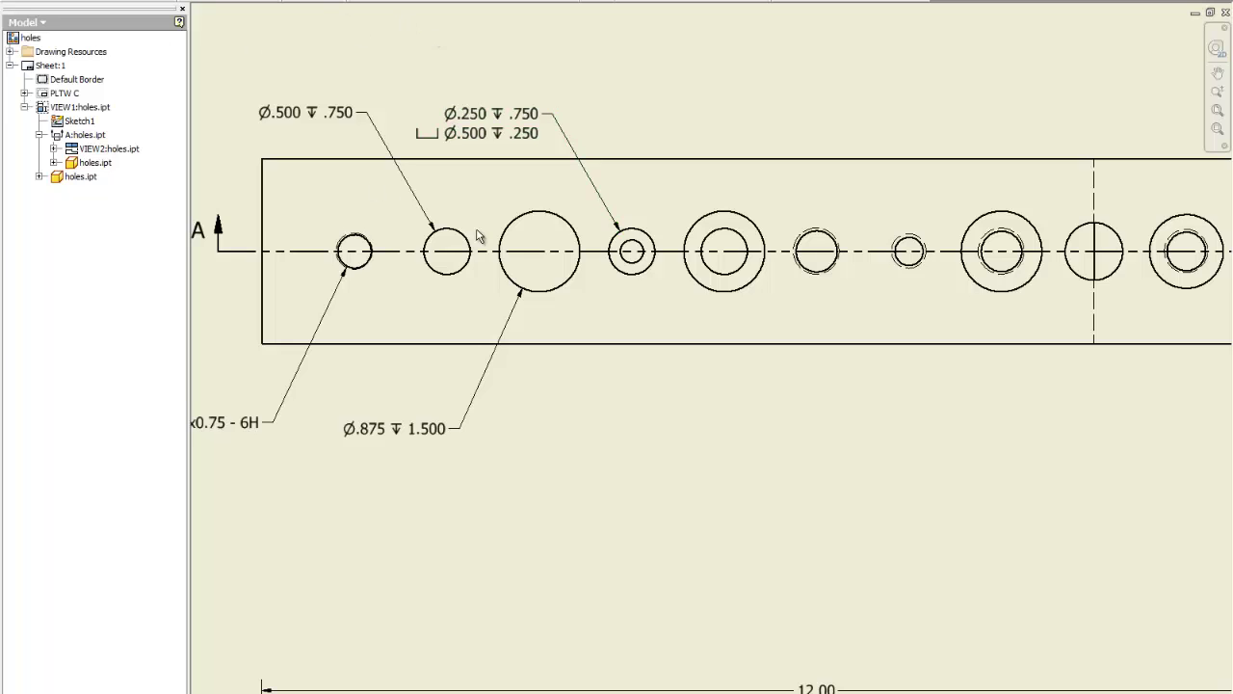
# Place a Hole and Thread note for the countersunk hole below the part.
pyautogui.click(747, 291)
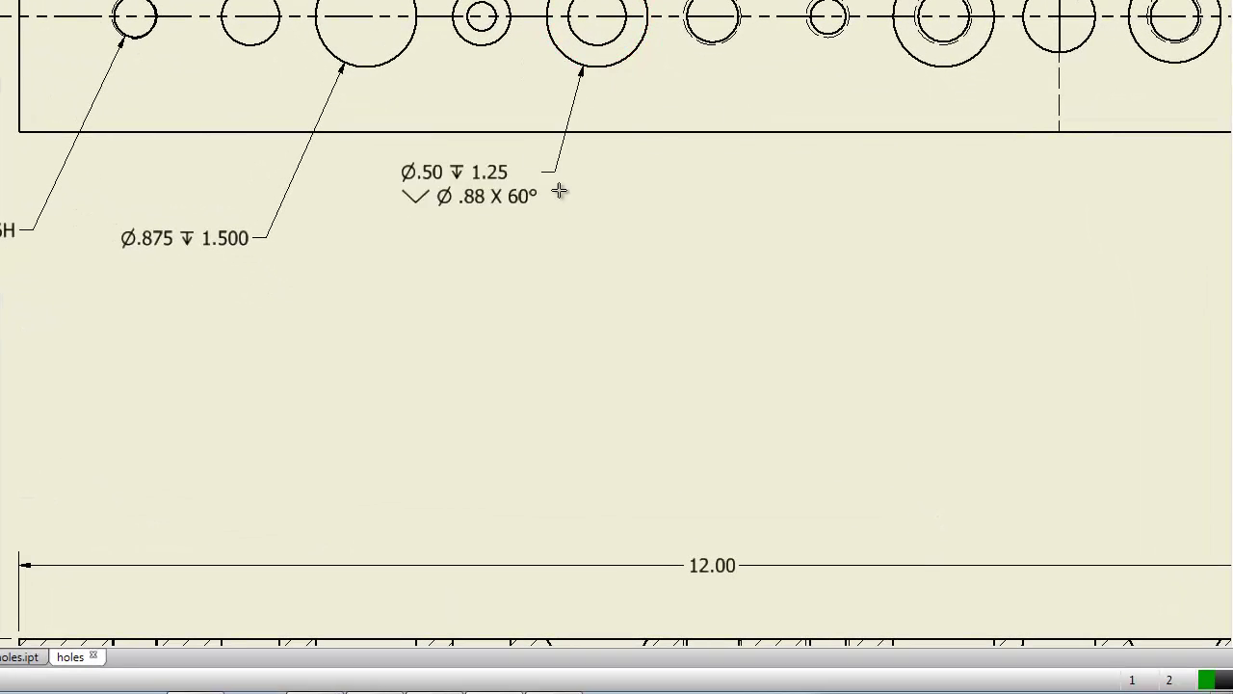
pyautogui.moveTo(560, 192); pyautogui.dragTo(504, 221)
pyautogui.rightClick(590, 200)
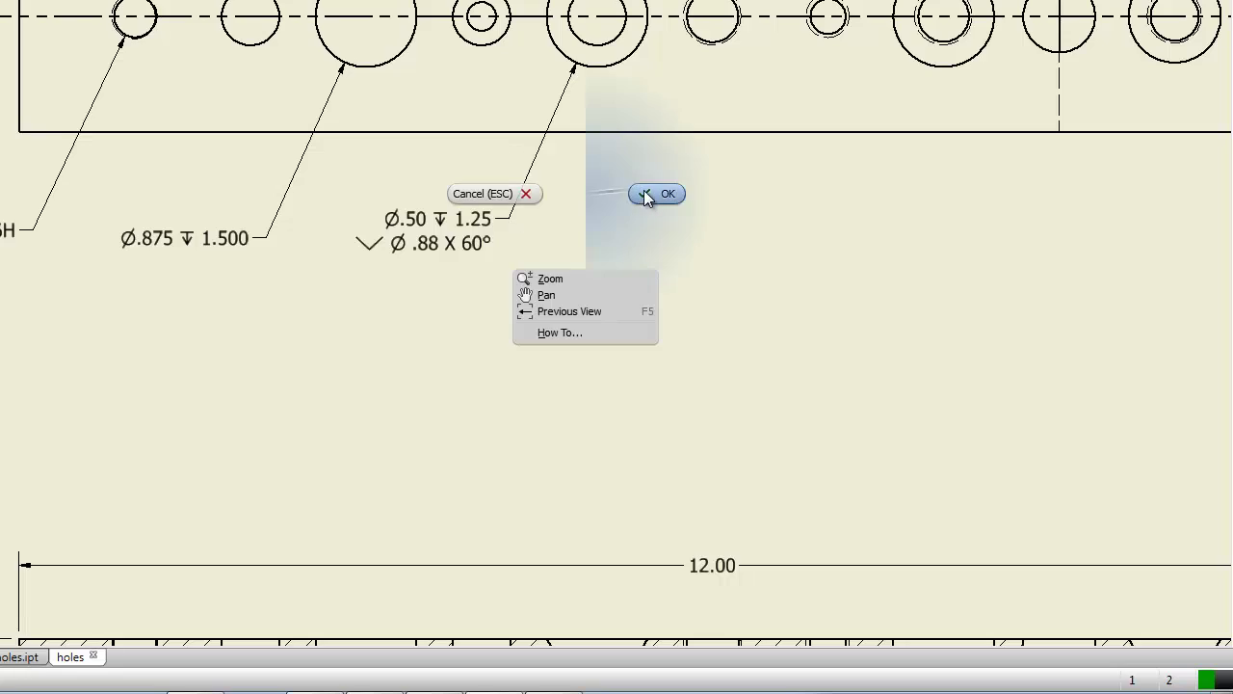
pyautogui.click(648, 192)
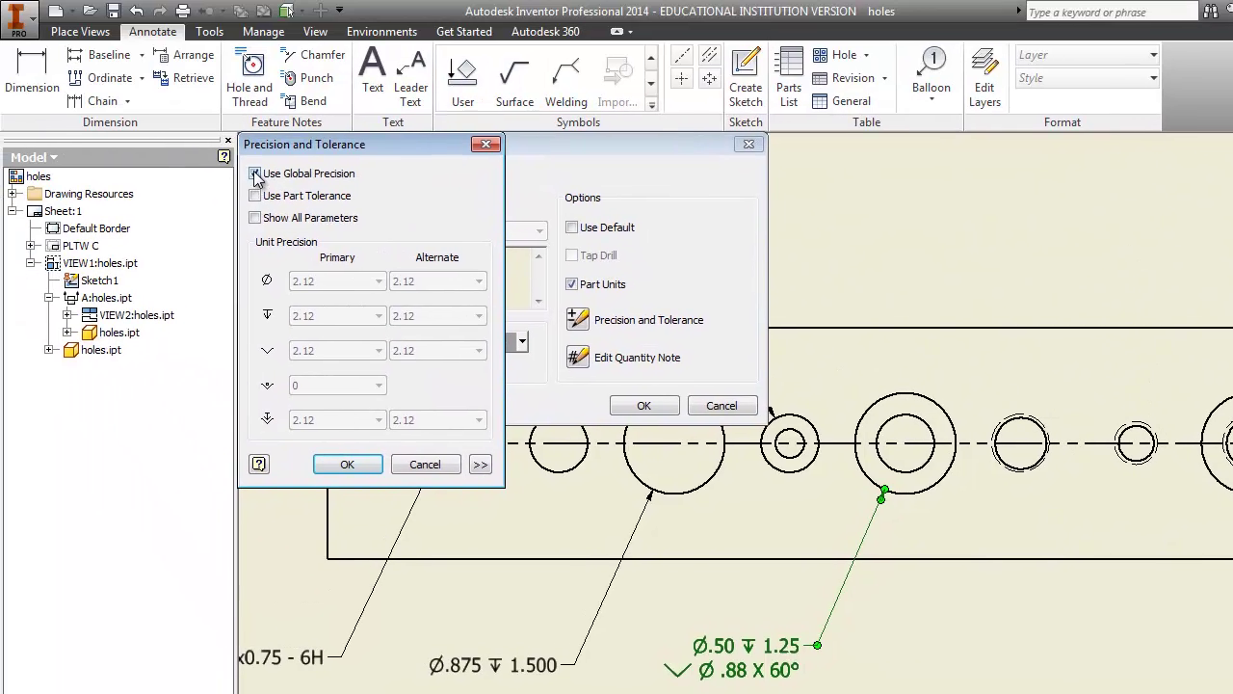
# Set the countersunk note's diameter, depth and countersink precisions to three decimals (3.123).
pyautogui.click(254, 173)
pyautogui.click(327, 281)
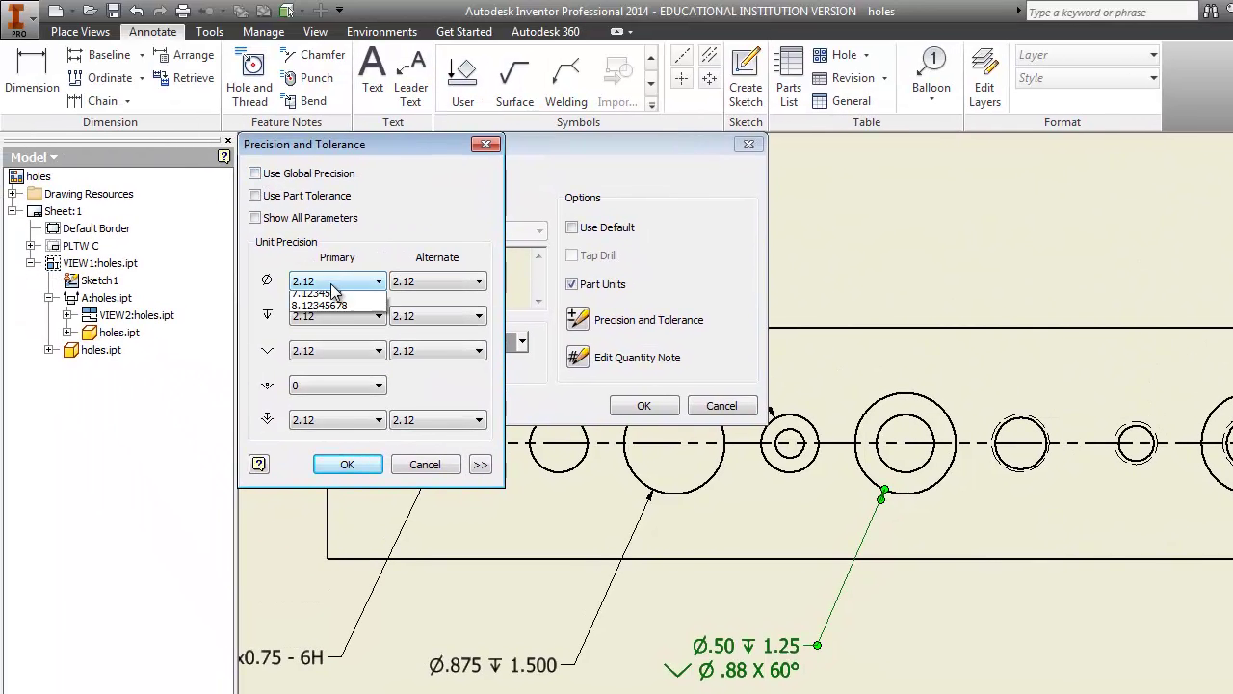
pyautogui.click(327, 336)
pyautogui.click(330, 318)
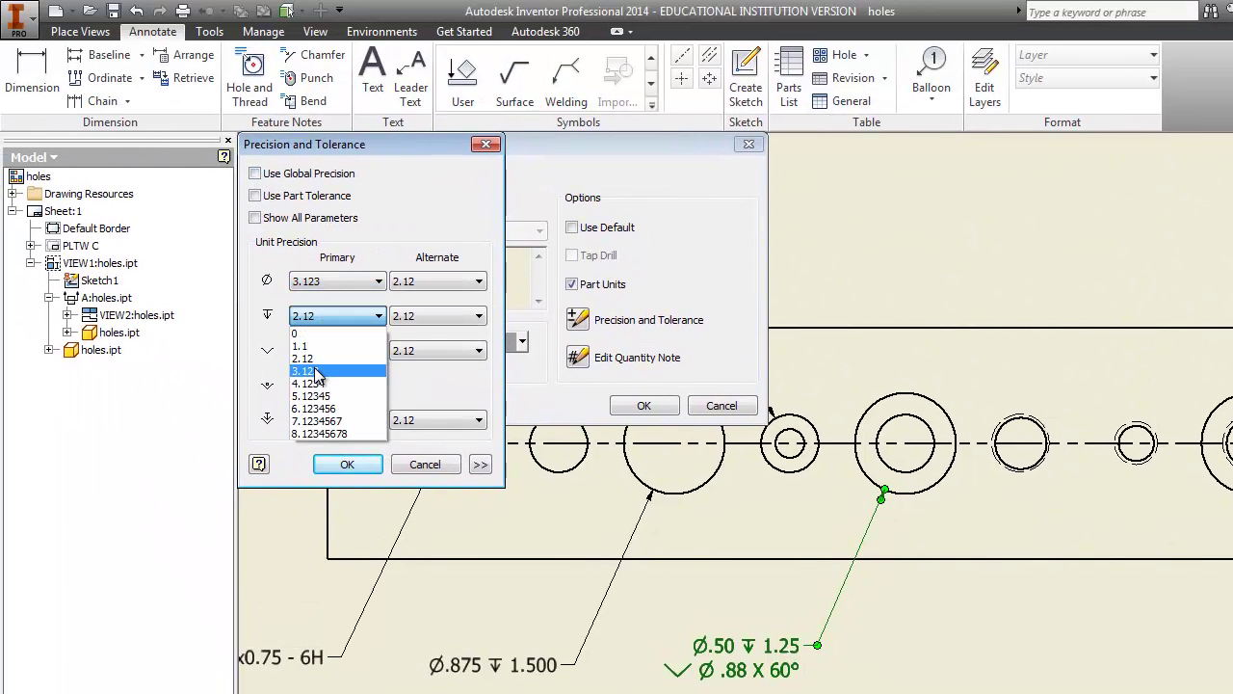
pyautogui.click(307, 371)
pyautogui.click(327, 350)
pyautogui.click(324, 404)
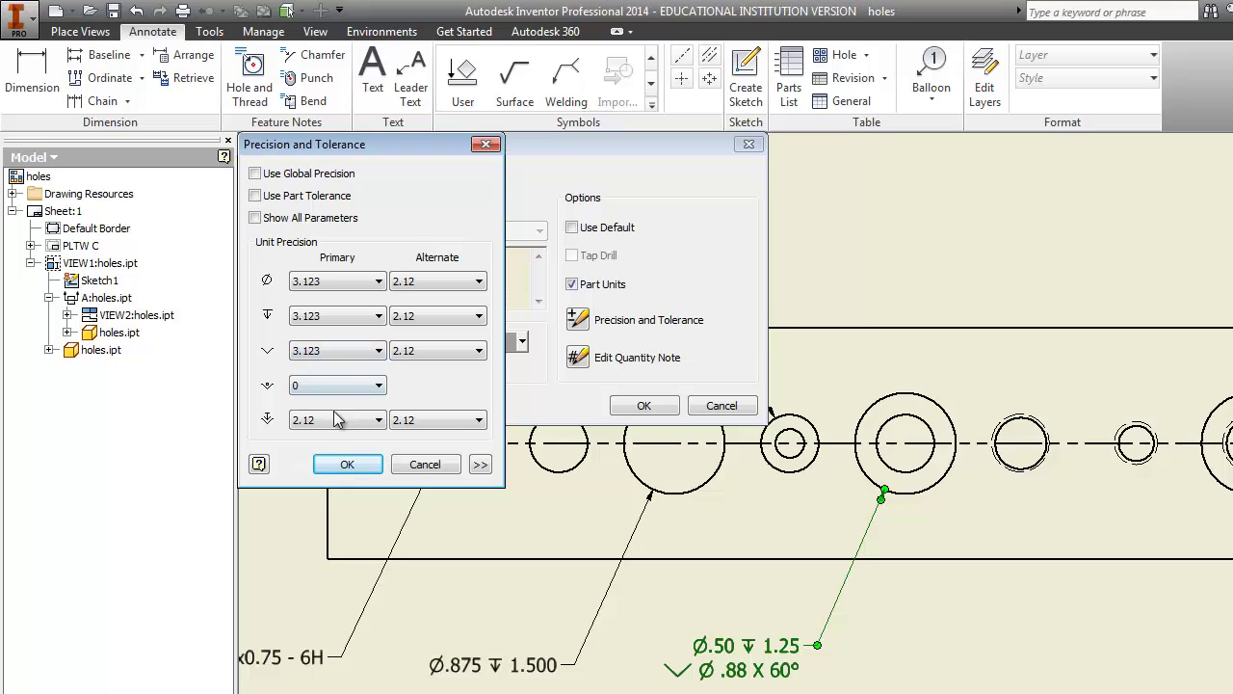
pyautogui.click(338, 420)
pyautogui.click(334, 473)
pyautogui.click(335, 464)
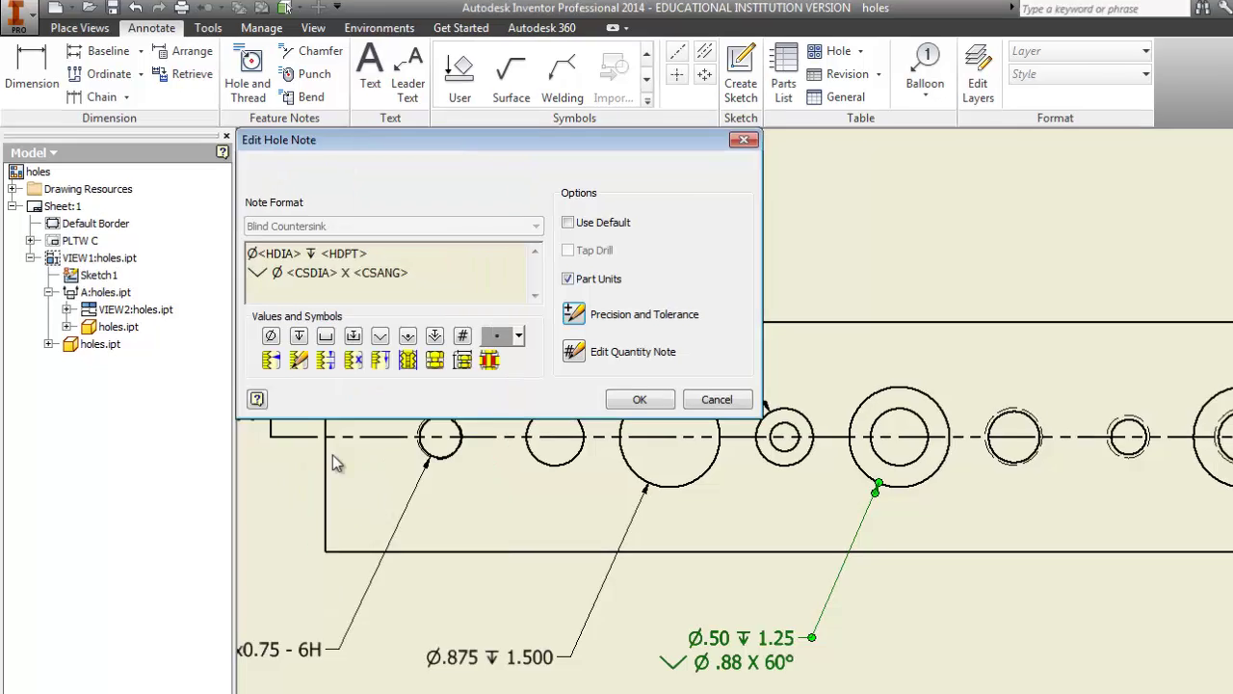
pyautogui.click(643, 405)
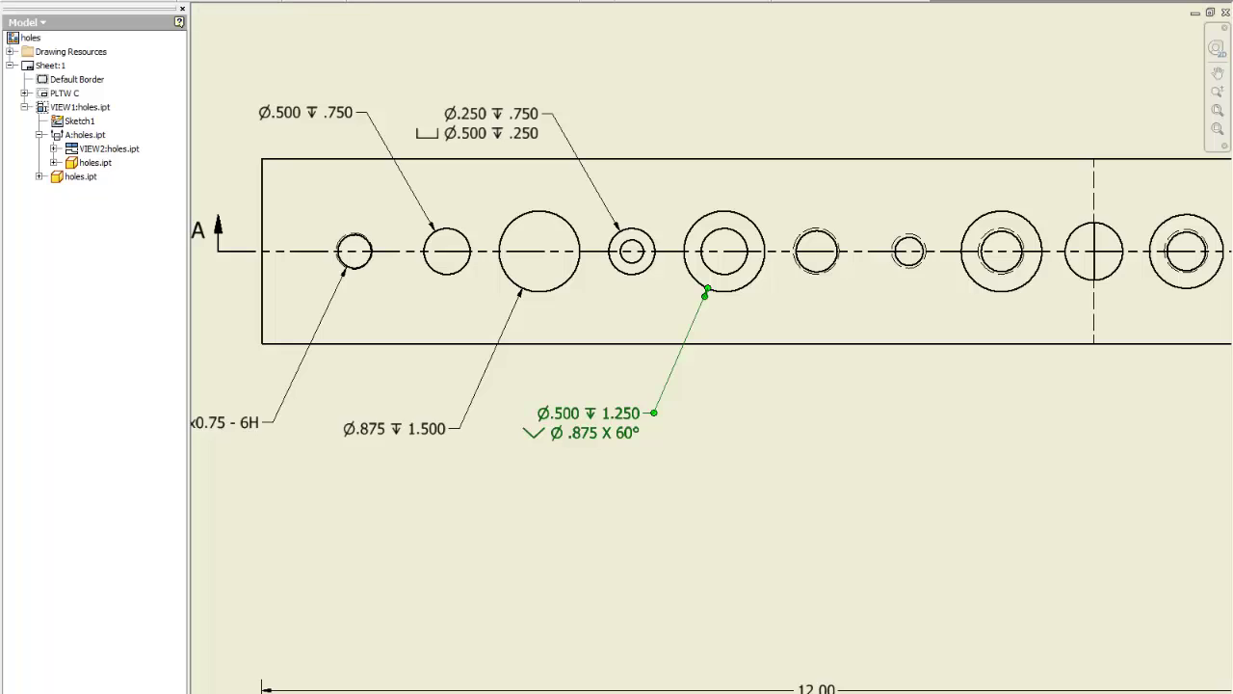
# Place a hole note on the 1/2-20 UNF threaded hole.
pyautogui.press('Escape')
pyautogui.click(821, 231)
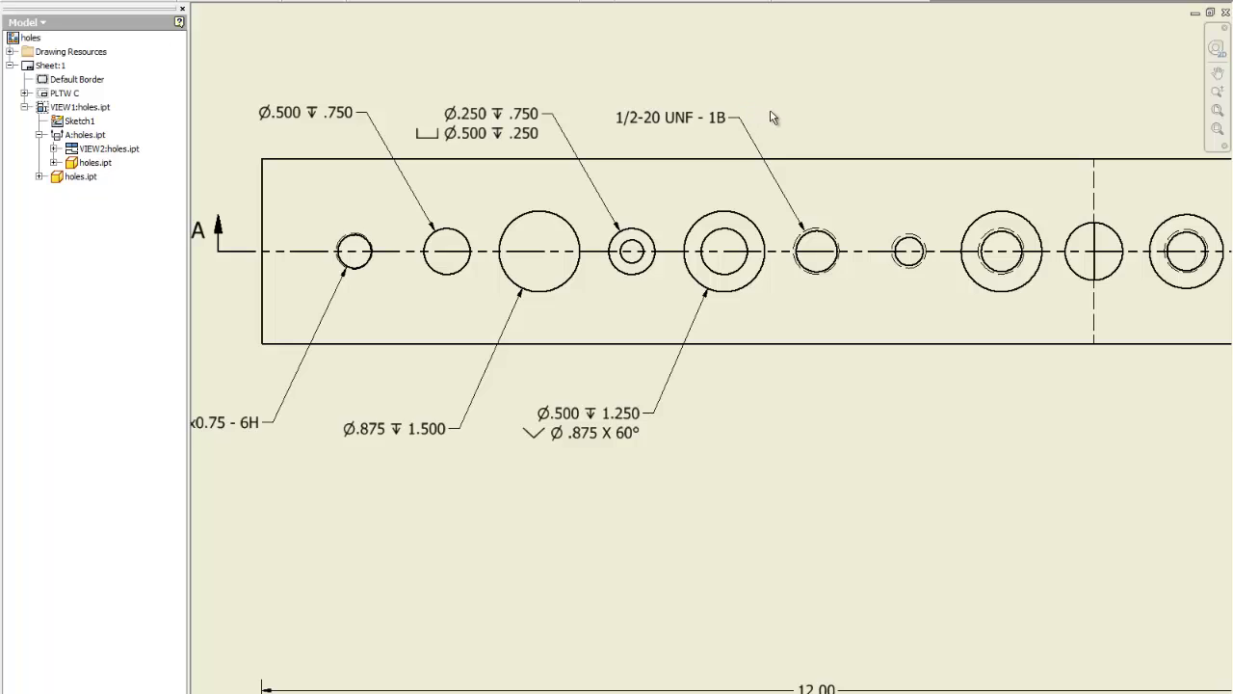
pyautogui.rightClick(768, 112)
pyautogui.click(834, 110)
# Edit the thread note to begin with 'Ø.458 THRU' on its own line above the callout.
pyautogui.doubleClick(686, 119)
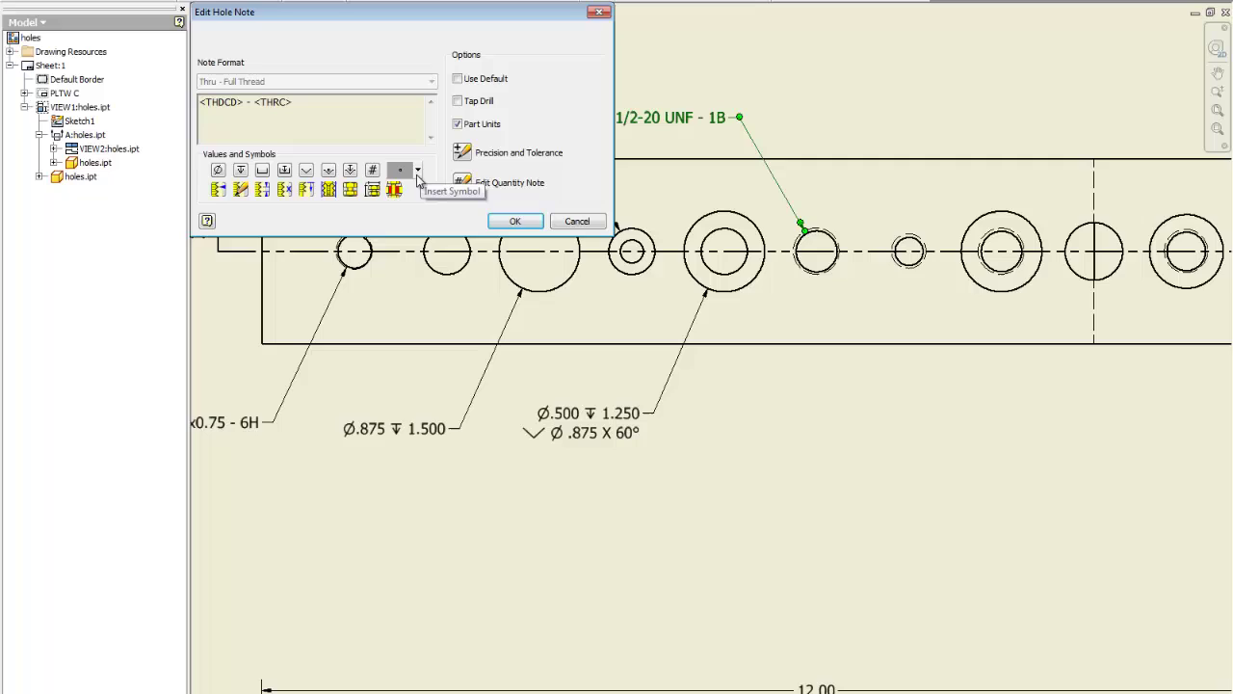
pyautogui.click(419, 171)
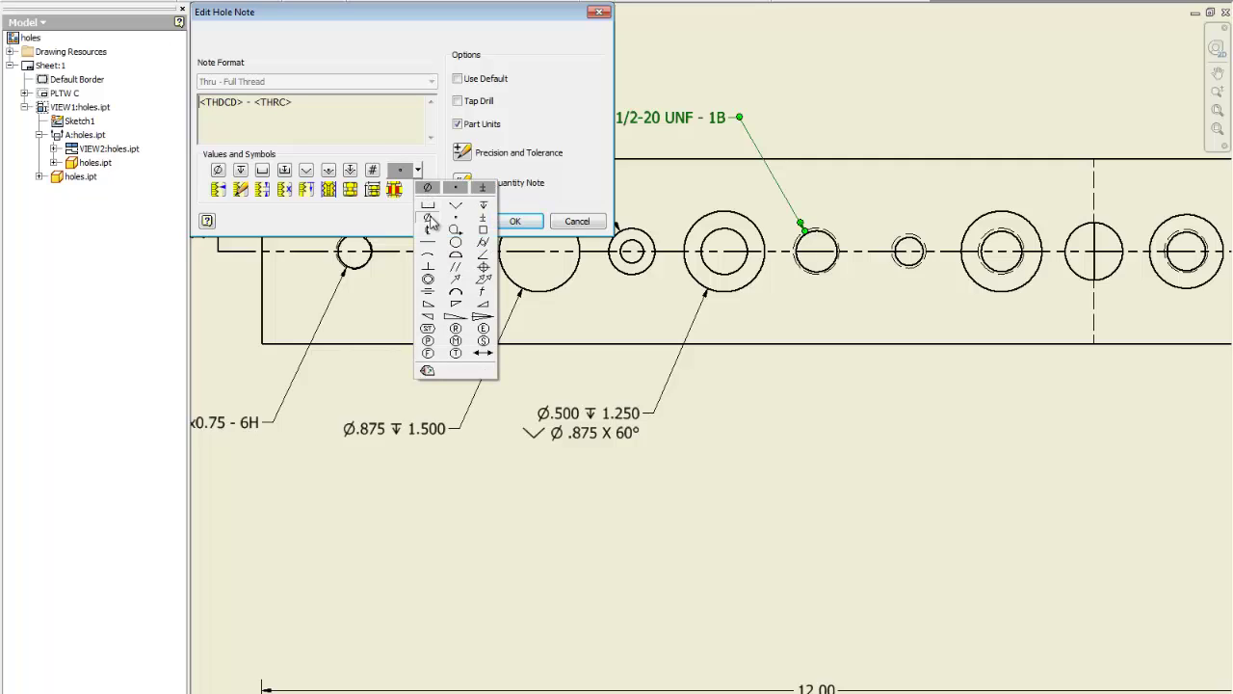
pyautogui.click(428, 218)
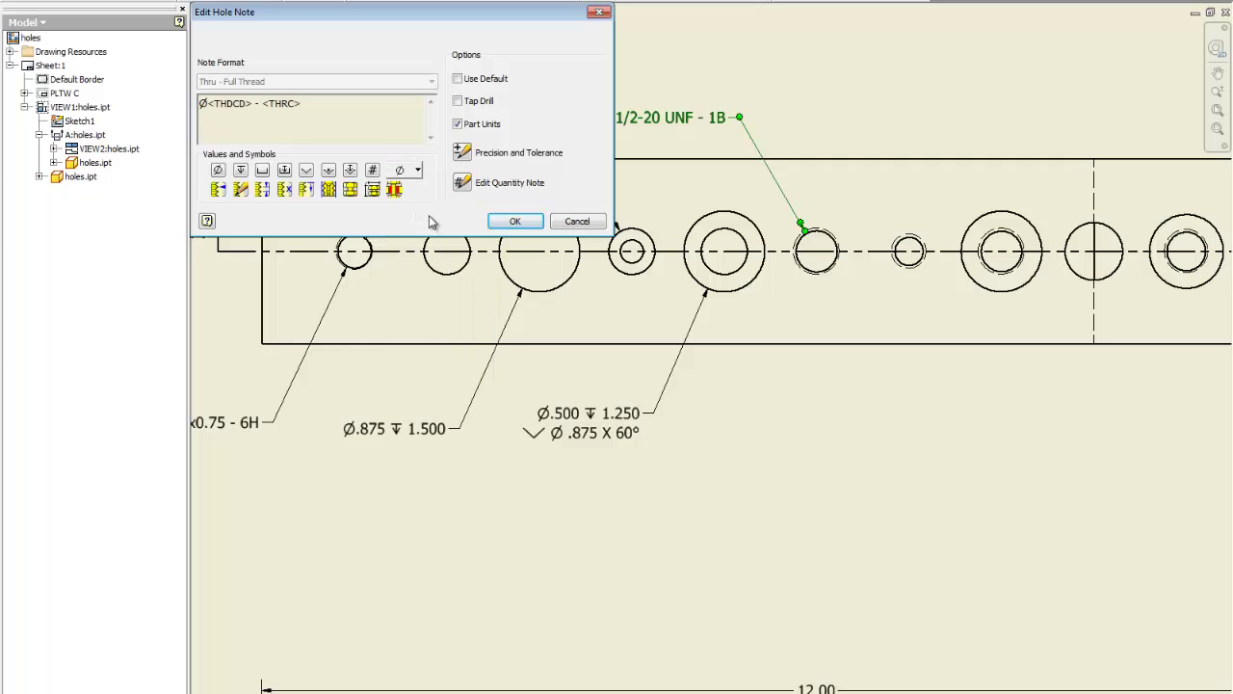
pyautogui.write('.458 THRU')
pyautogui.press('Return')
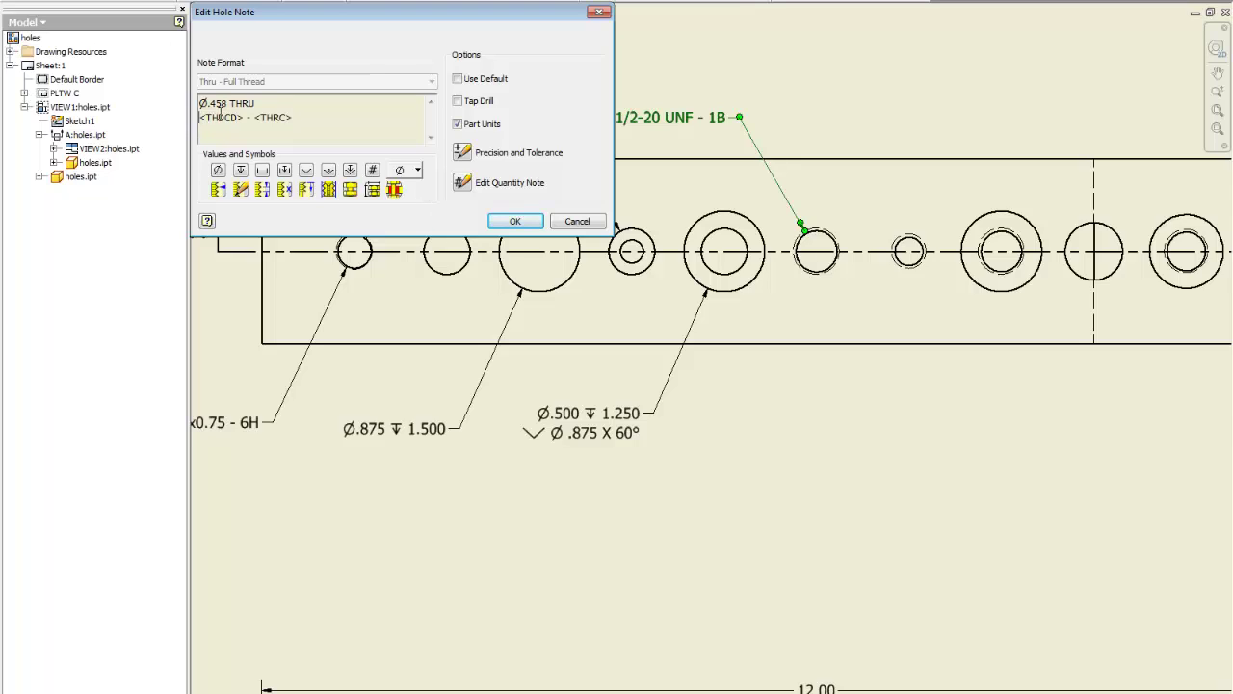
pyautogui.click(512, 221)
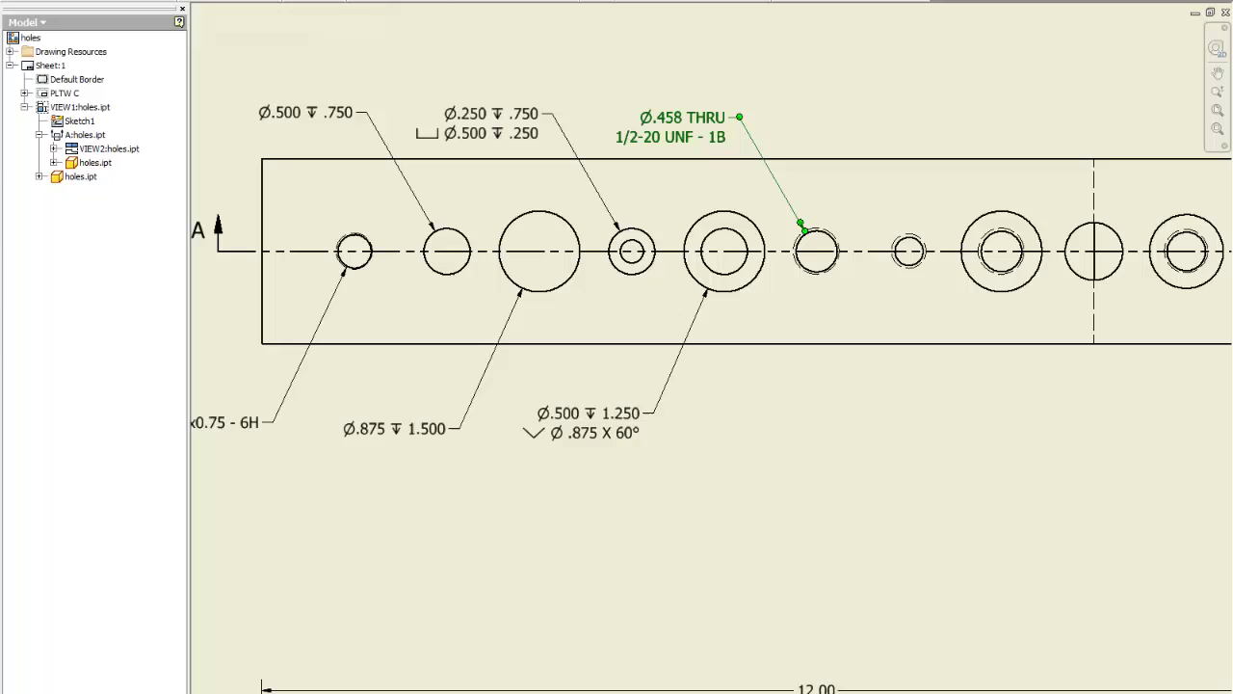
pyautogui.press('Escape')
# Place a hole note for the small 3/8-16 UNC tapped hole below the part.
pyautogui.click(905, 269)
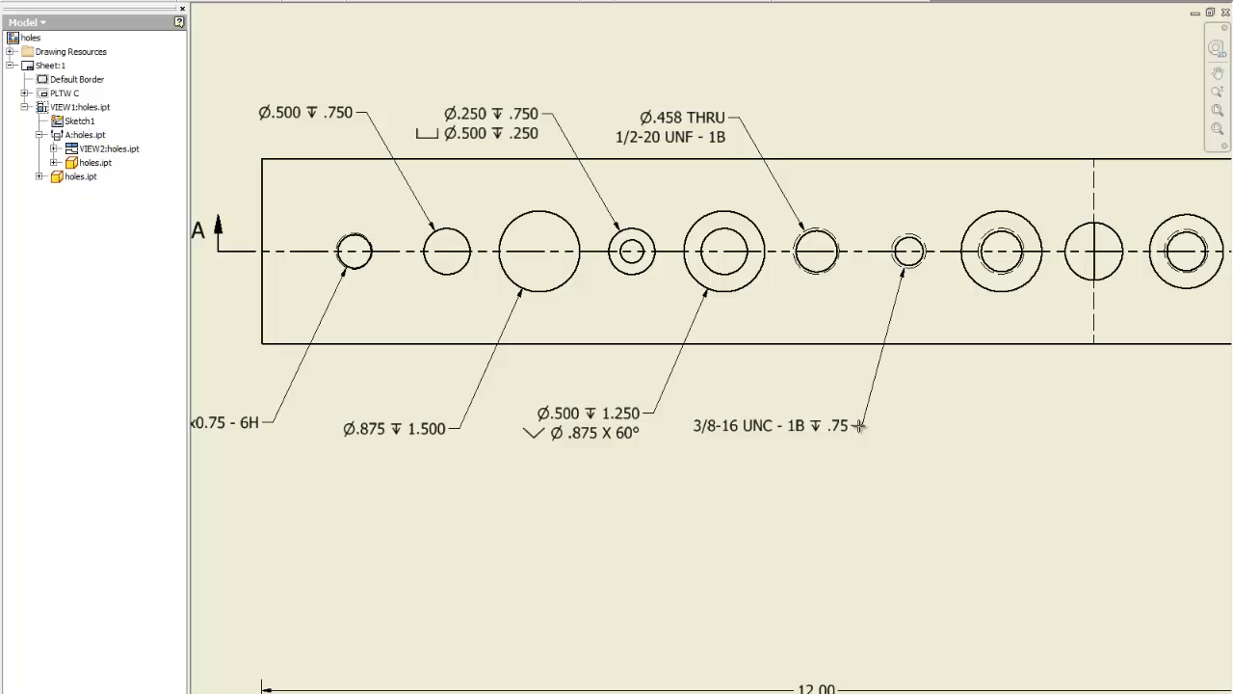
pyautogui.click(860, 427)
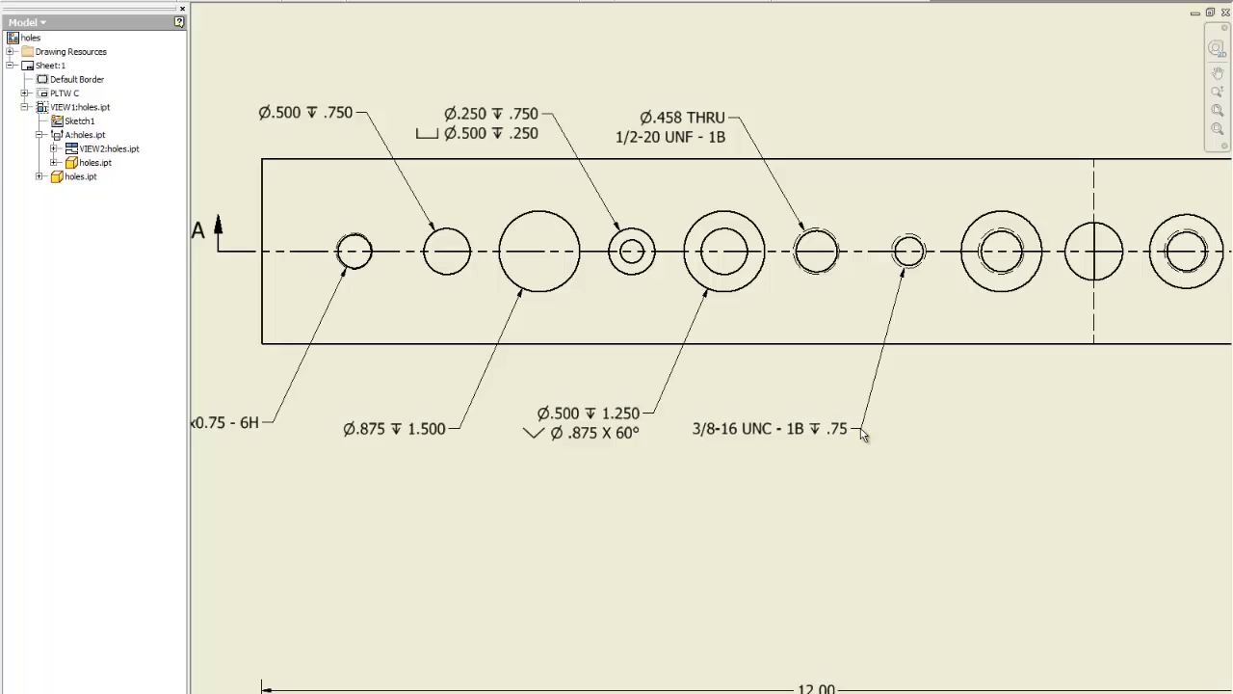
pyautogui.rightClick(859, 344)
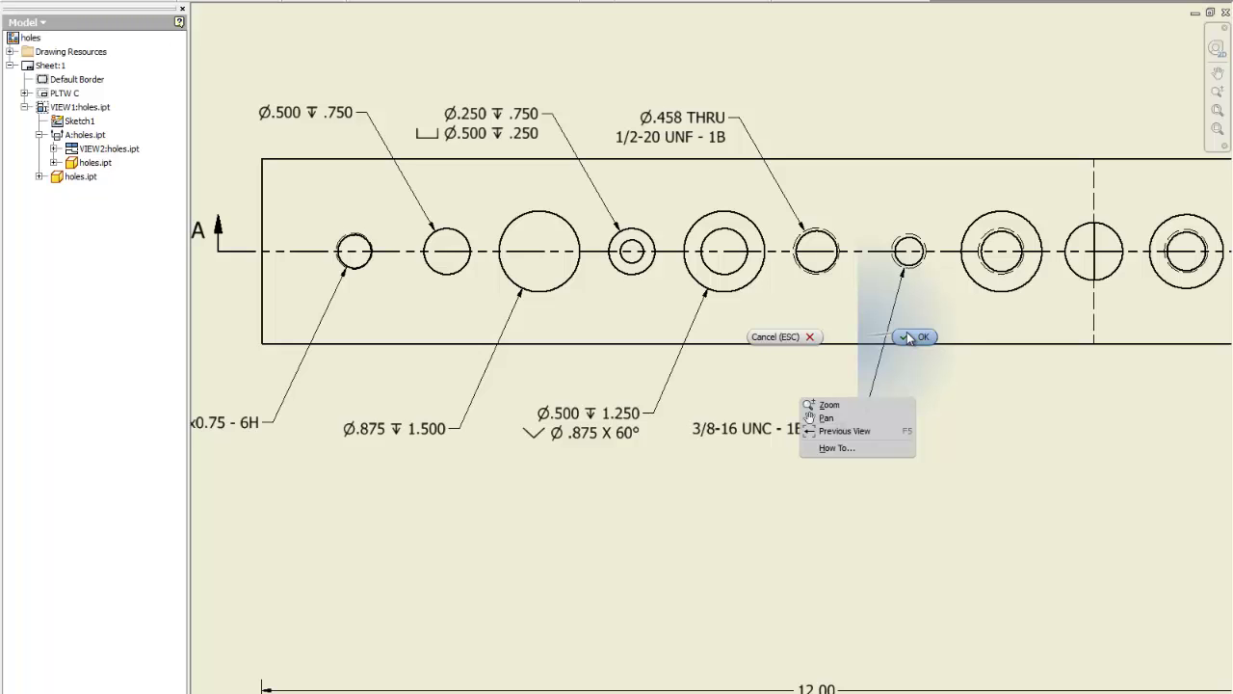
pyautogui.click(908, 338)
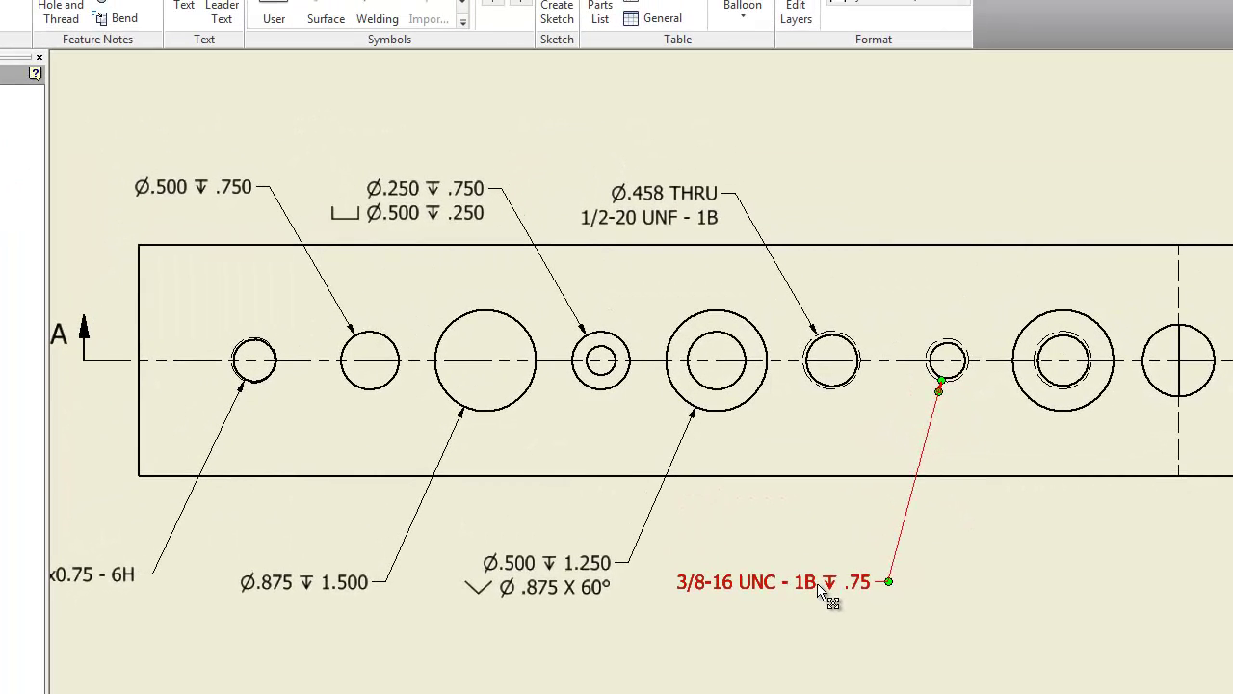
# Turn off global precision and set the note's diameter, depth and thread depth to three decimals.
pyautogui.doubleClick(818, 584)
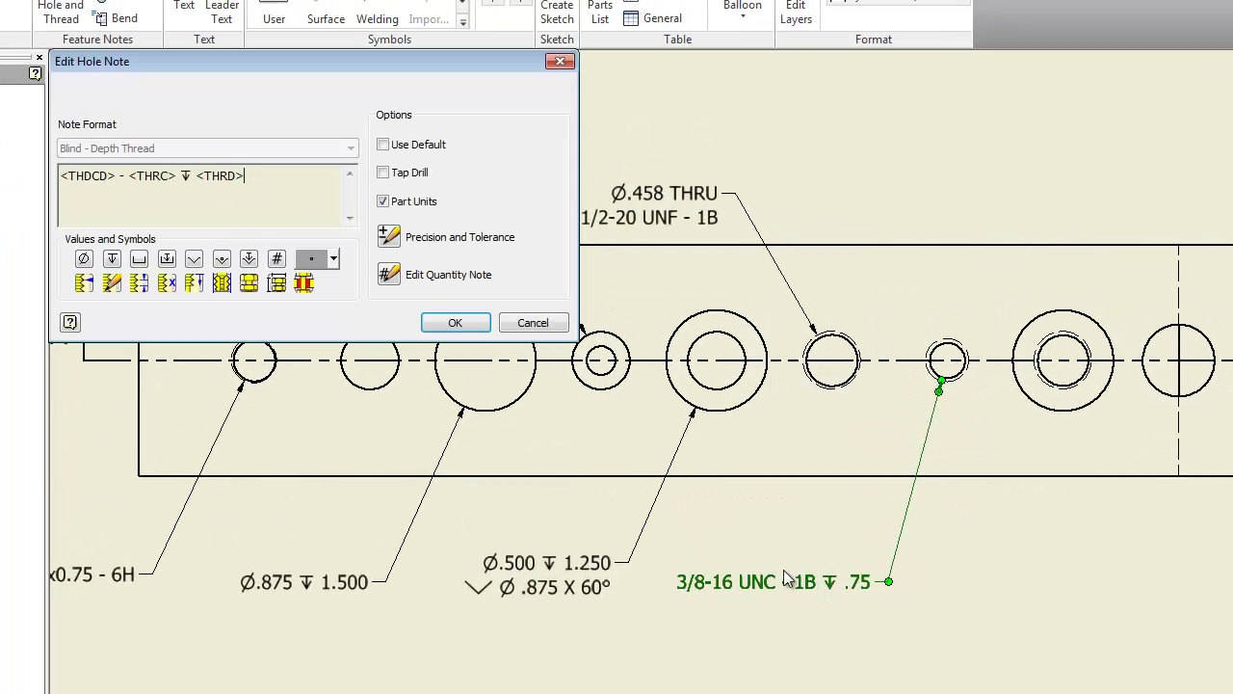
pyautogui.click(390, 239)
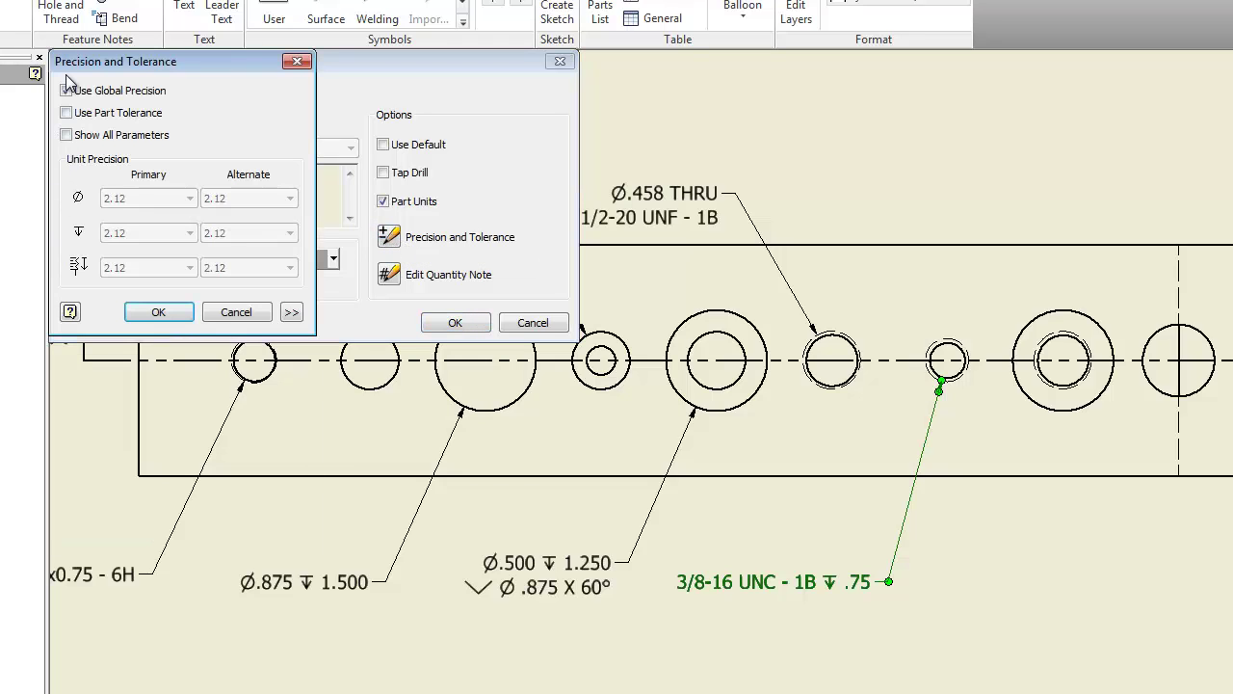
pyautogui.click(67, 89)
pyautogui.click(189, 199)
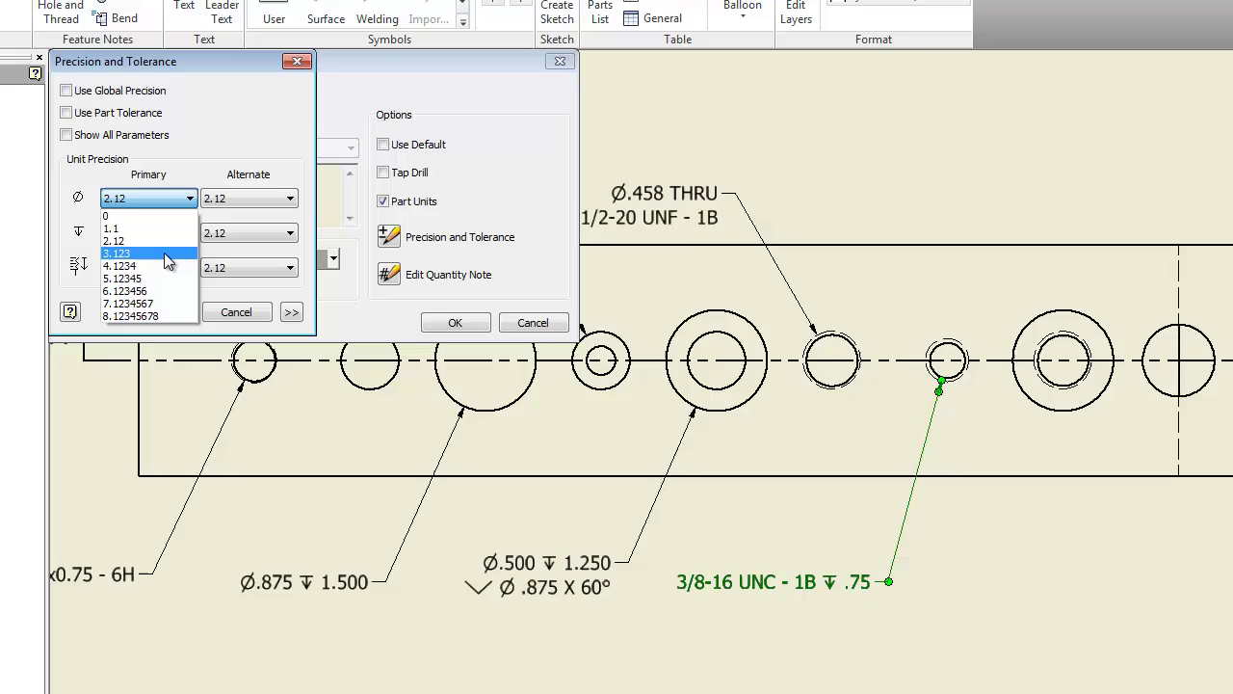
pyautogui.click(164, 253)
pyautogui.click(181, 233)
pyautogui.click(173, 286)
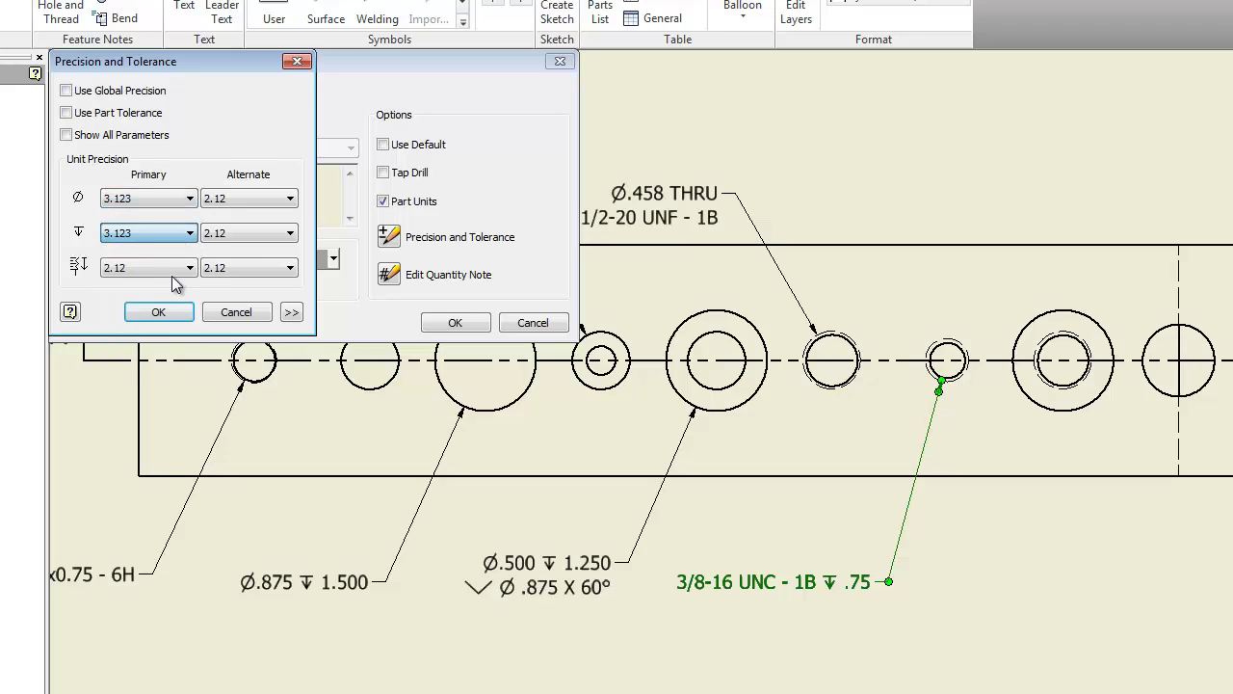
pyautogui.click(174, 273)
pyautogui.click(160, 322)
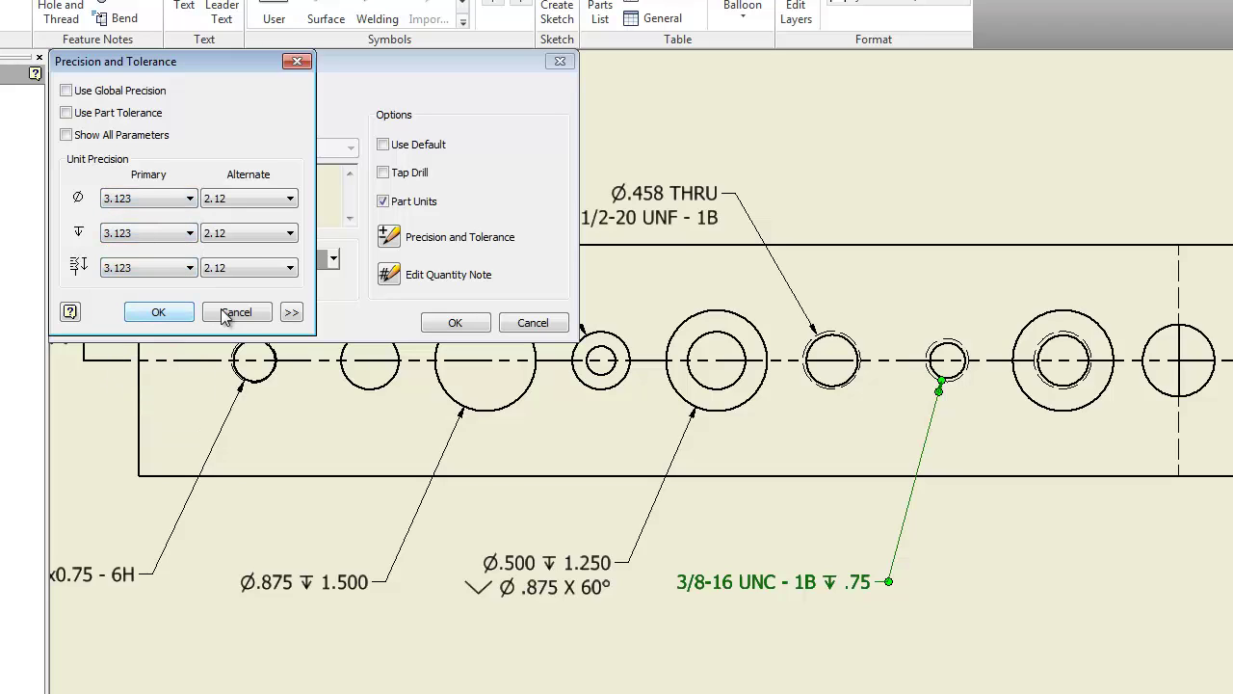
# Accept the precision and prefix the tapped note with 'Ø0.320 ∇ 1.500' on its own line.
pyautogui.click(144, 312)
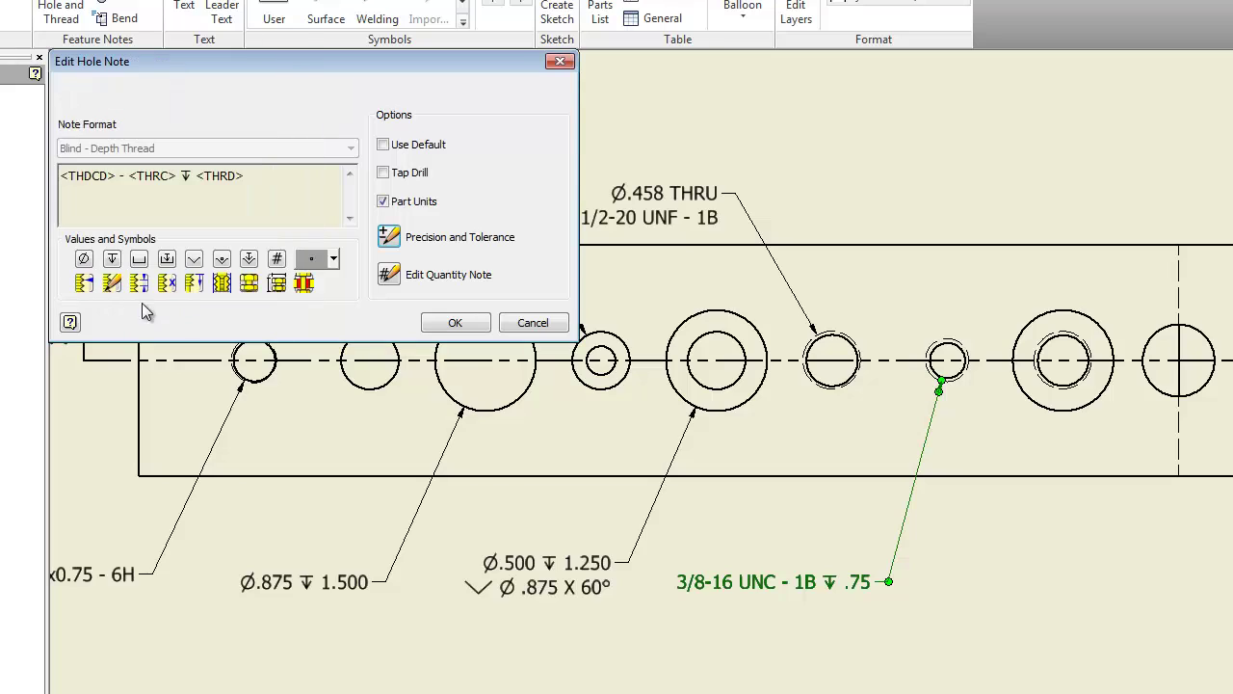
pyautogui.click(62, 180)
pyautogui.click(333, 258)
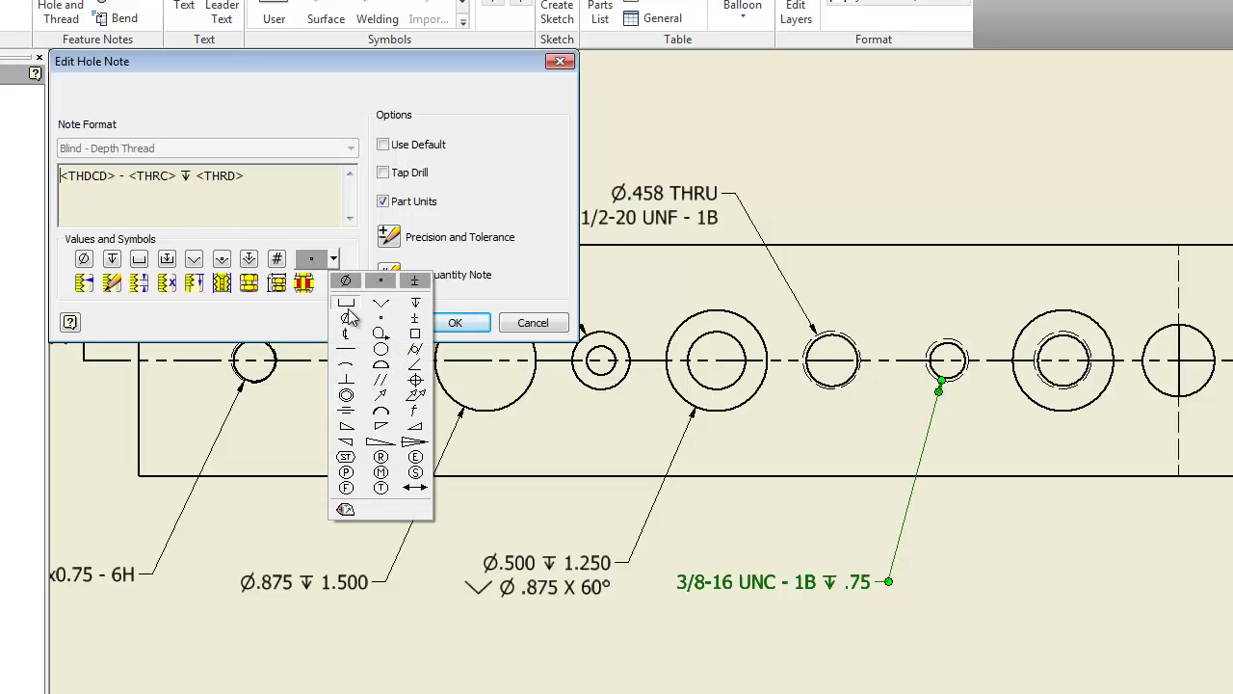
pyautogui.click(348, 321)
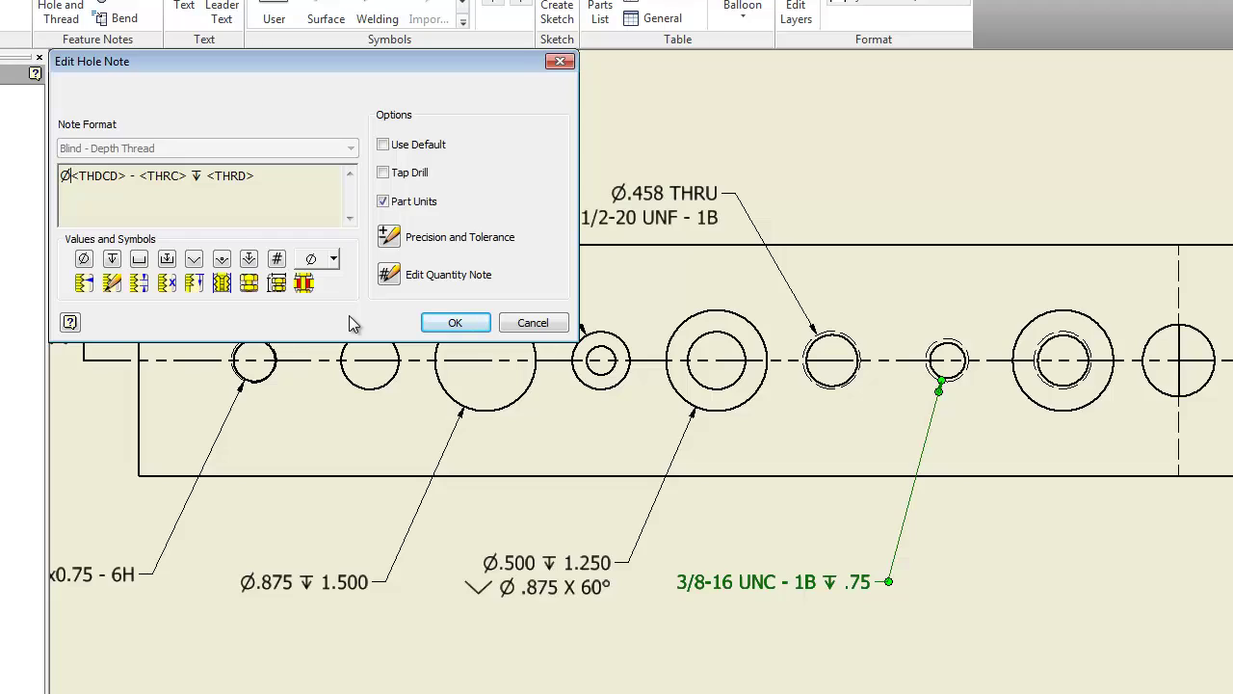
pyautogui.write('0.')
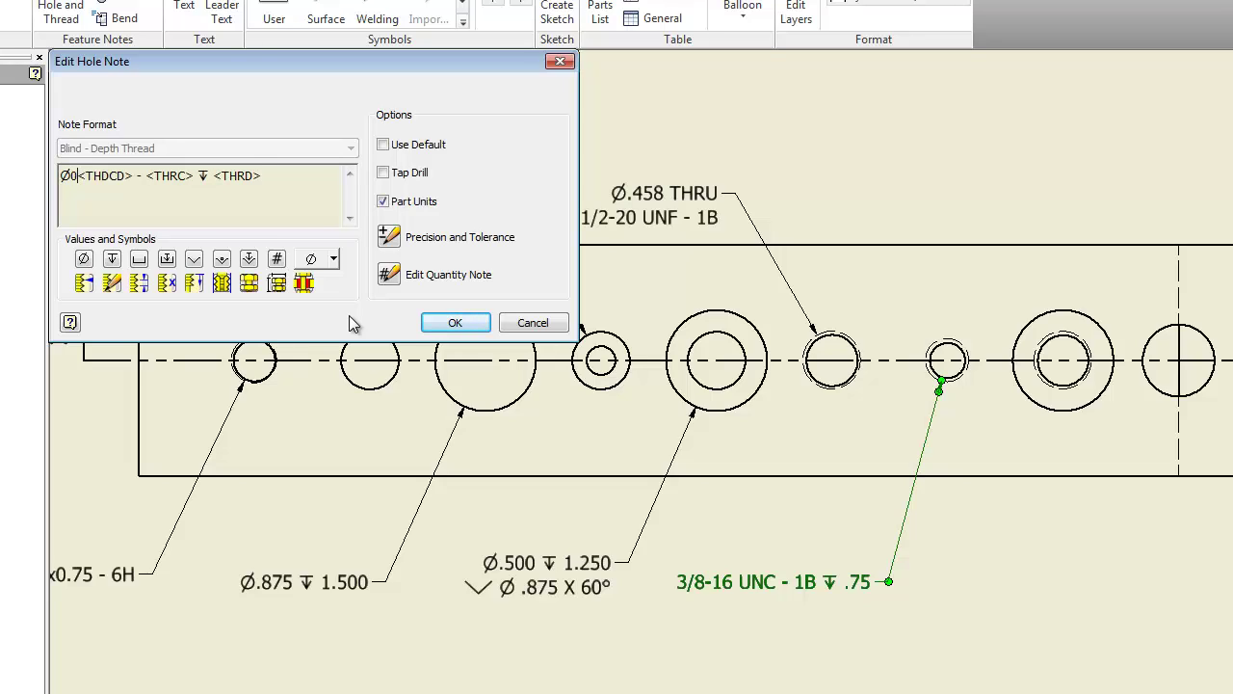
pyautogui.write('320')
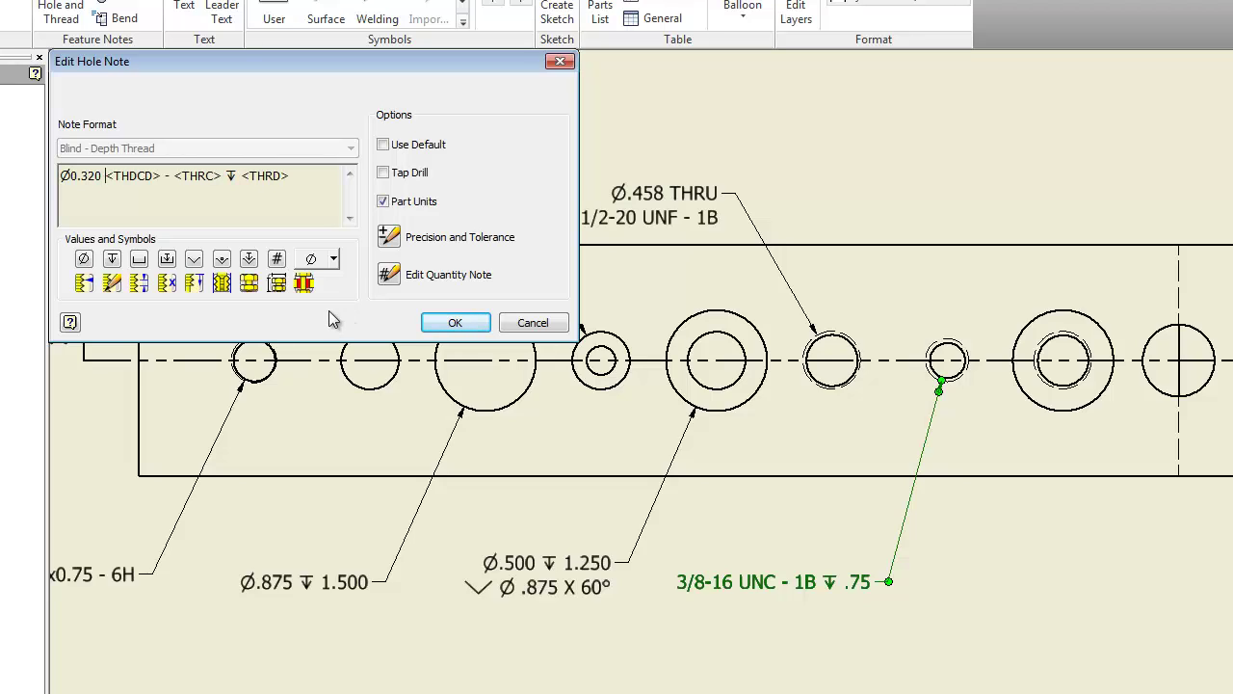
pyautogui.click(333, 259)
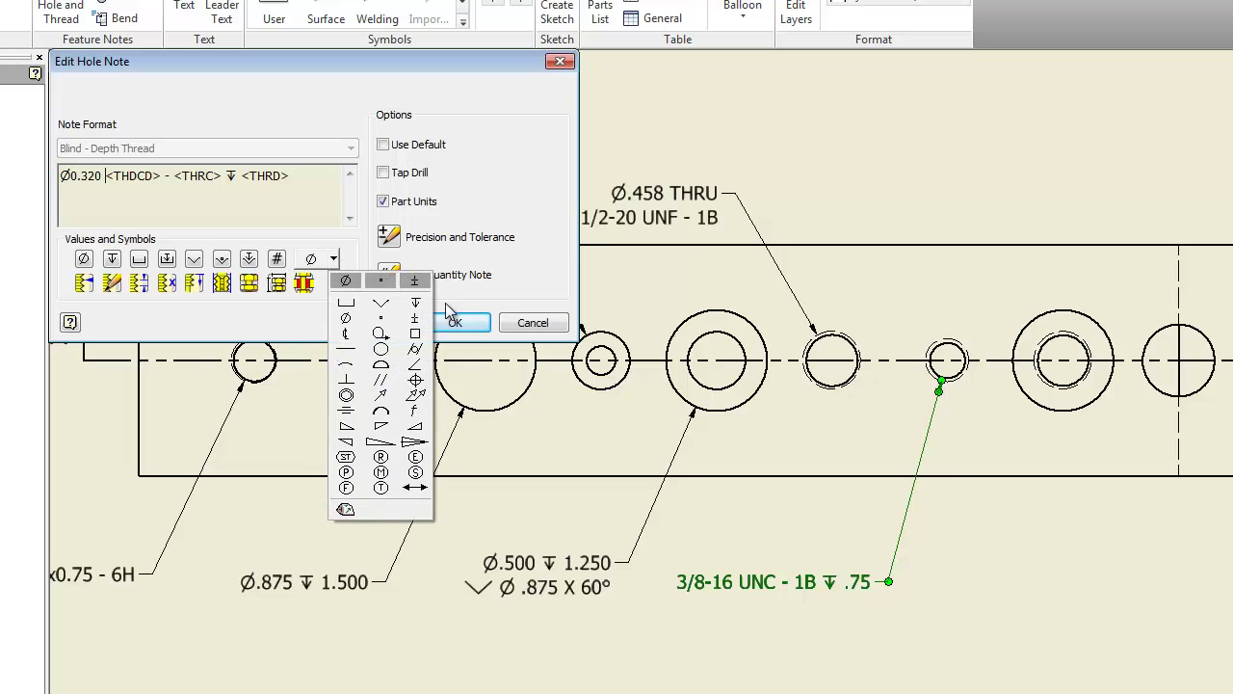
pyautogui.click(415, 303)
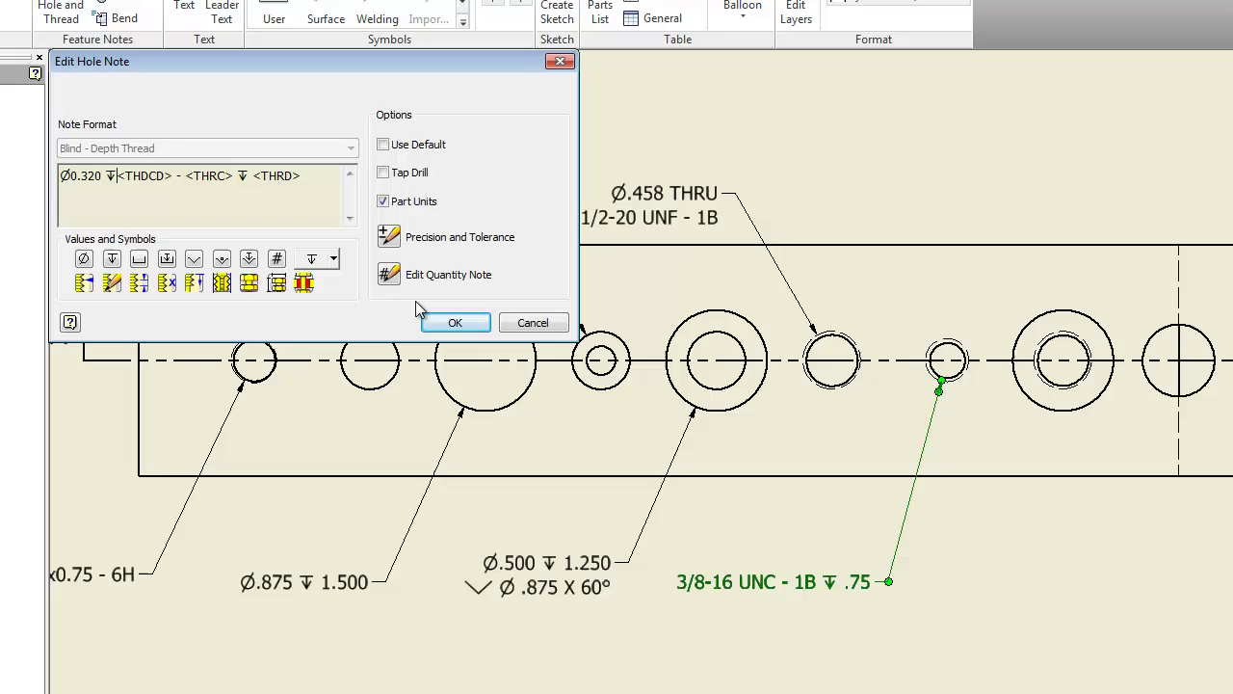
pyautogui.write('1.')
pyautogui.write('500')
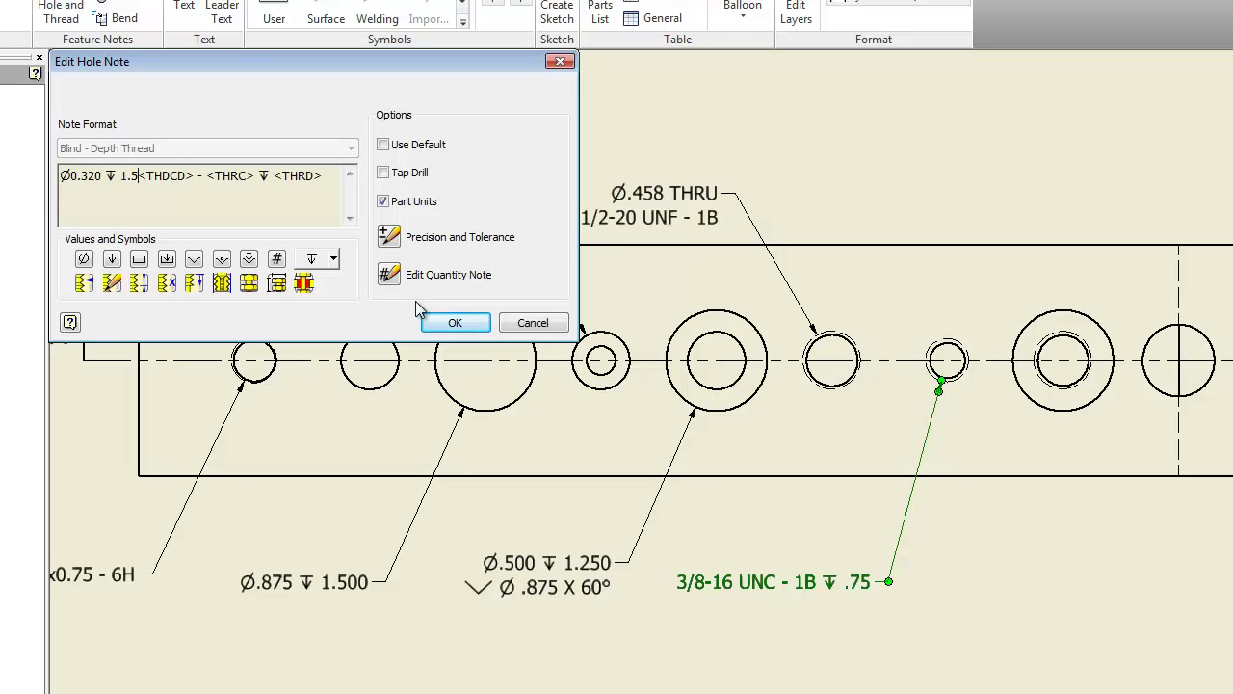
pyautogui.press('Return')
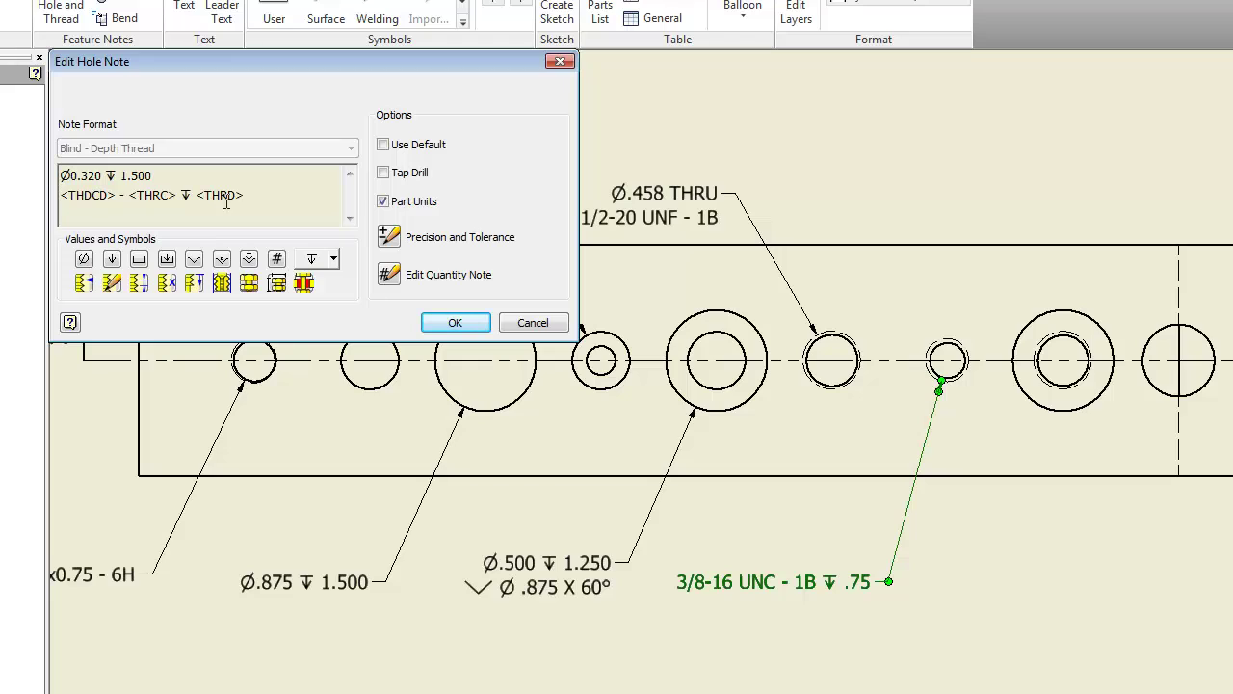
pyautogui.click(456, 323)
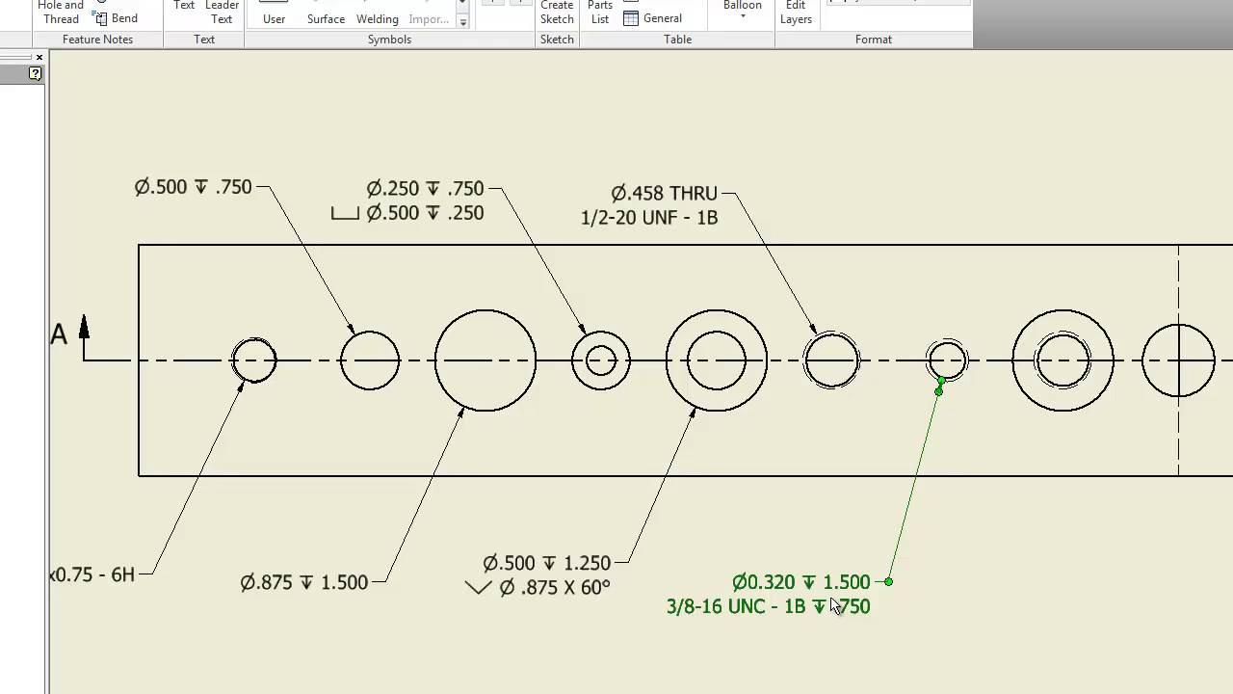
# Place a Hole and Thread note for the counterbored hole above the part.
pyautogui.click(93, 3)
pyautogui.click(1066, 311)
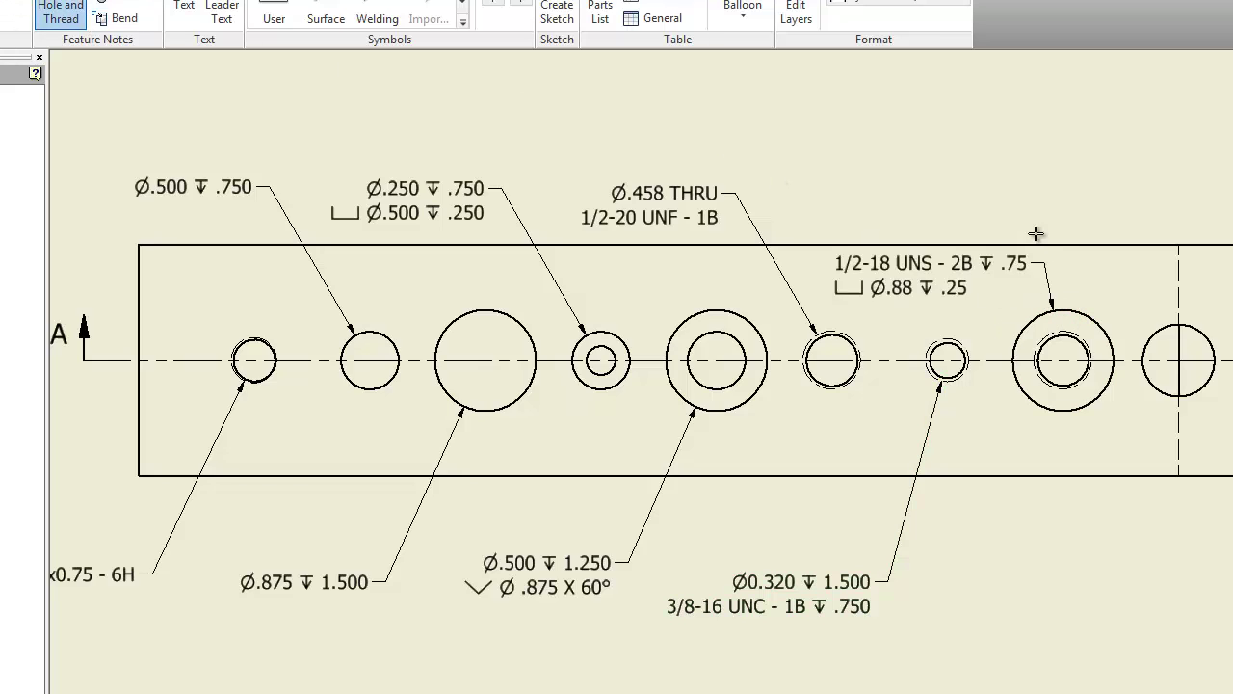
pyautogui.click(998, 183)
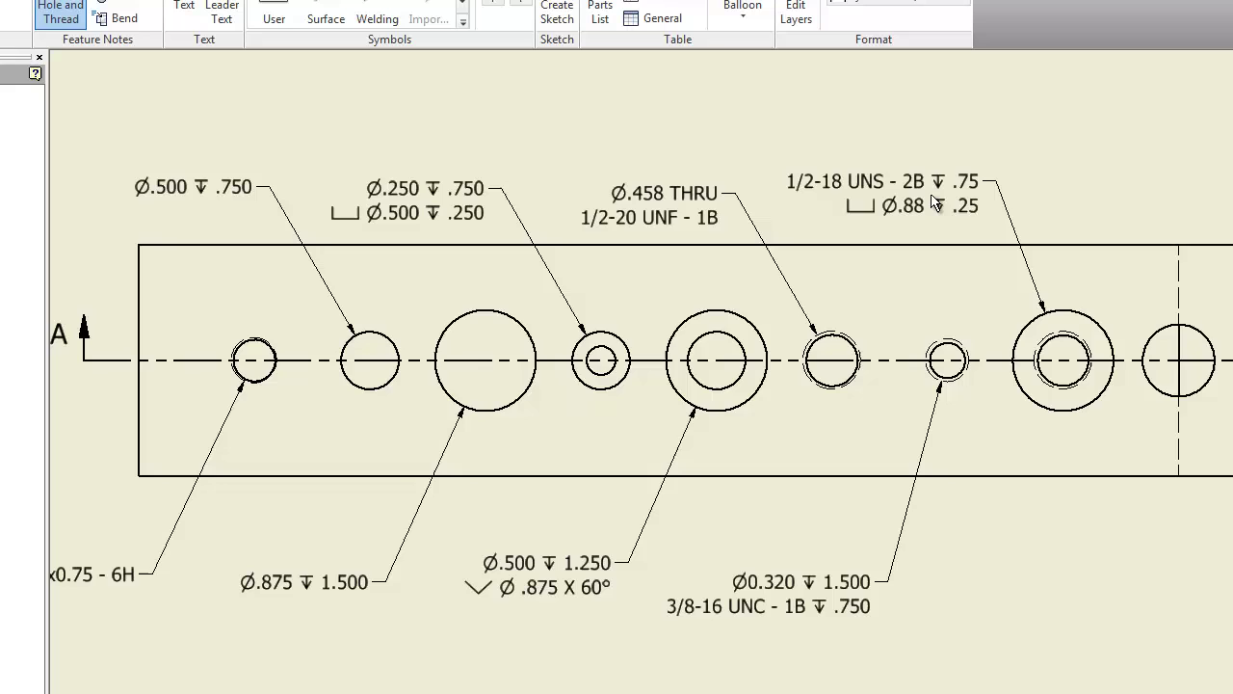
pyautogui.rightClick(942, 143)
pyautogui.click(1008, 138)
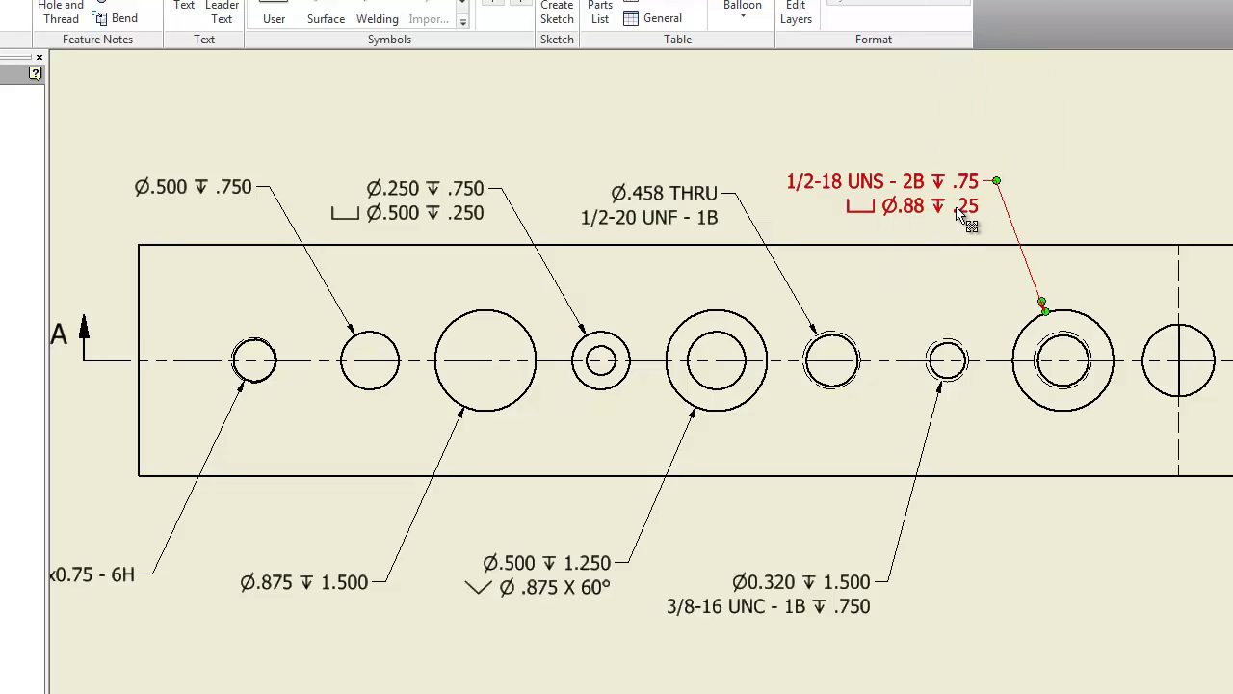
# Set every precision row of the counterbored note to three decimals, with global precision off.
pyautogui.doubleClick(958, 214)
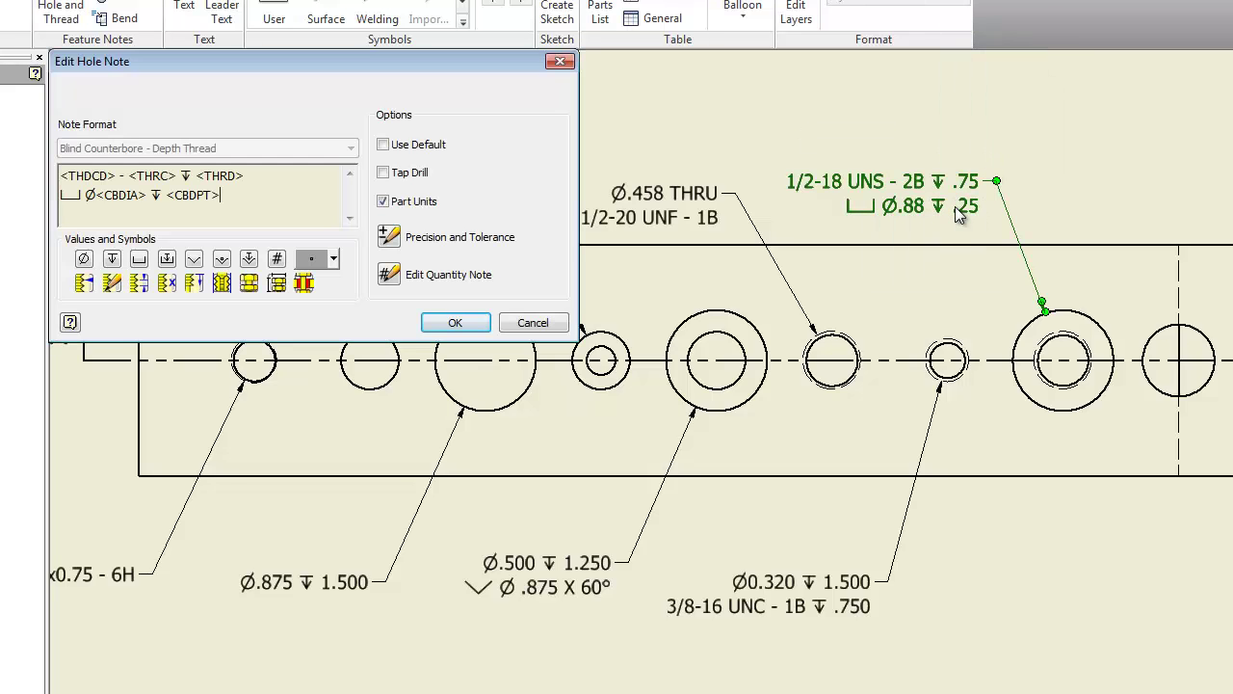
pyautogui.click(389, 237)
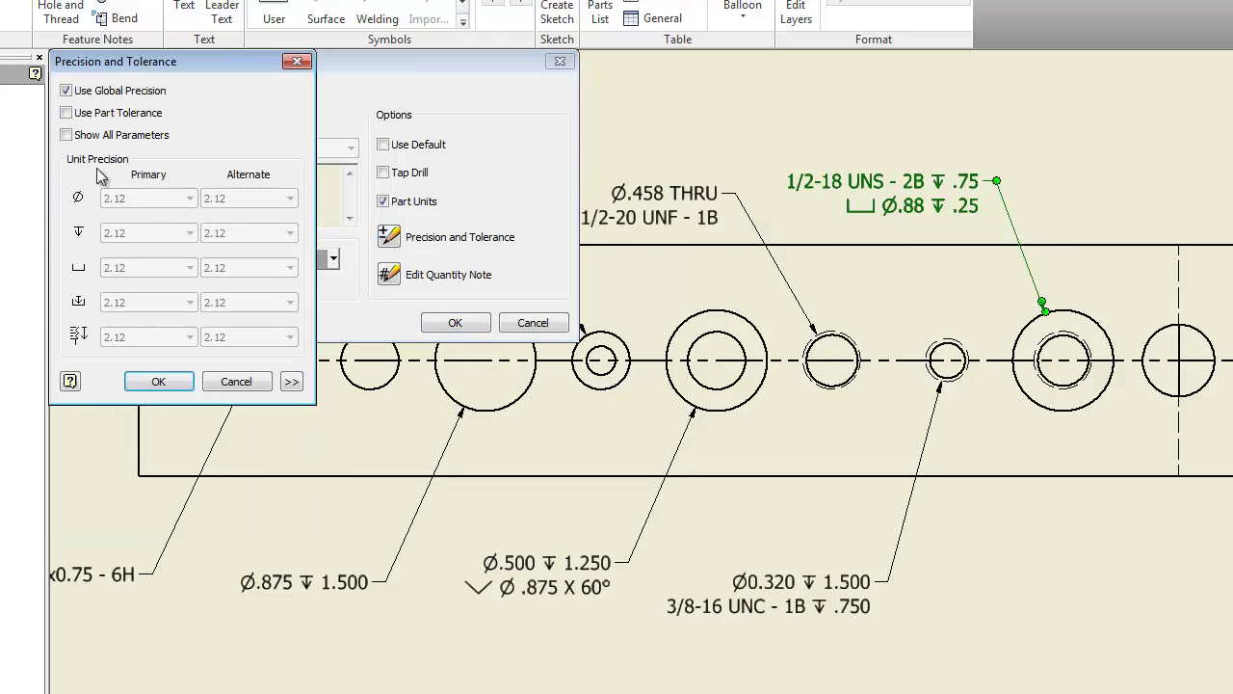
pyautogui.click(65, 91)
pyautogui.click(148, 199)
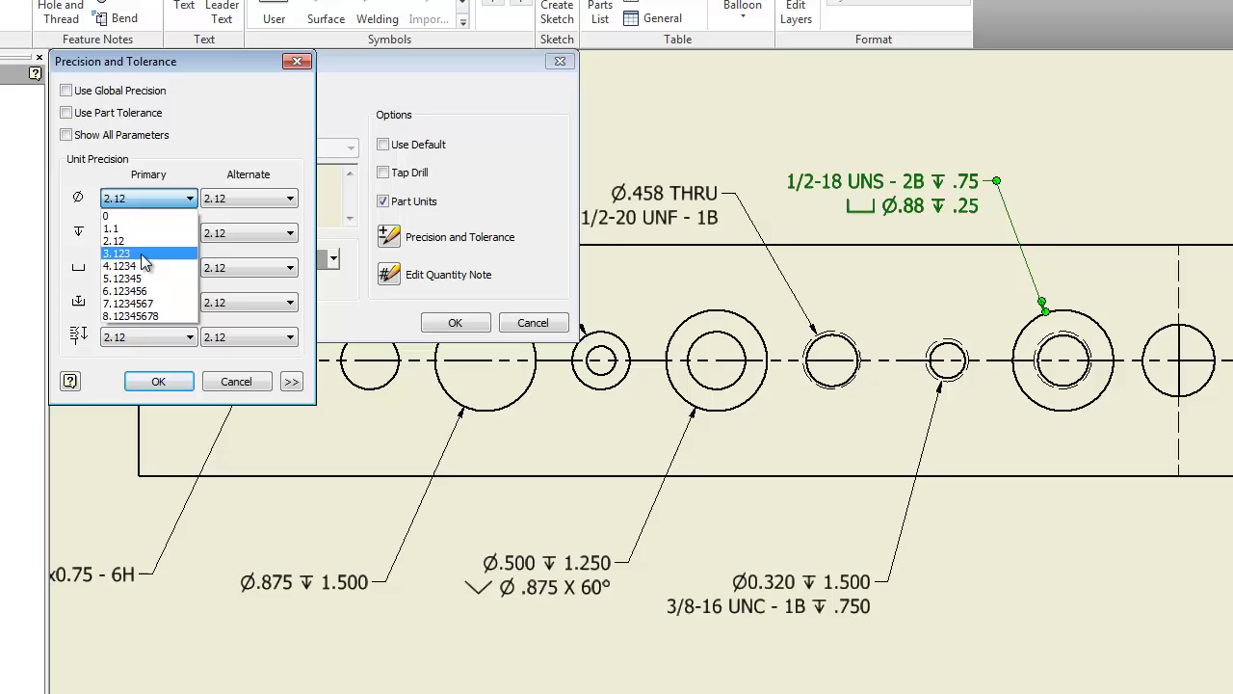
pyautogui.click(142, 254)
pyautogui.click(145, 232)
pyautogui.click(142, 287)
pyautogui.click(139, 268)
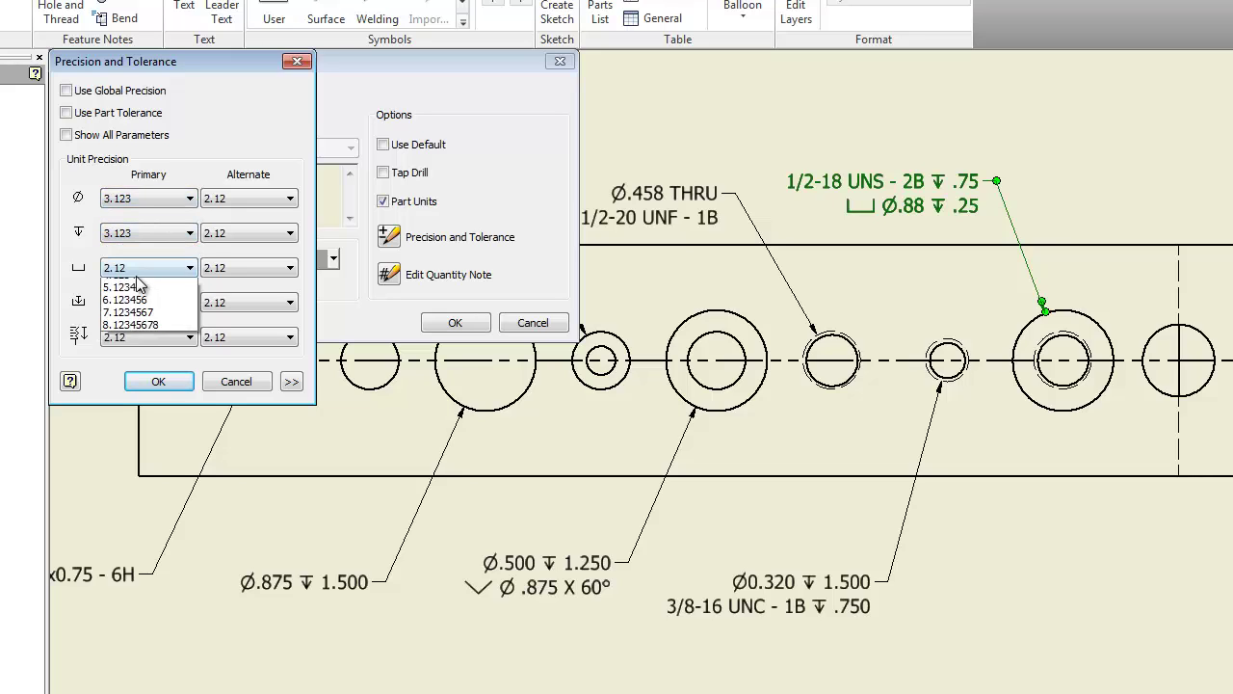
pyautogui.click(140, 322)
pyautogui.click(145, 302)
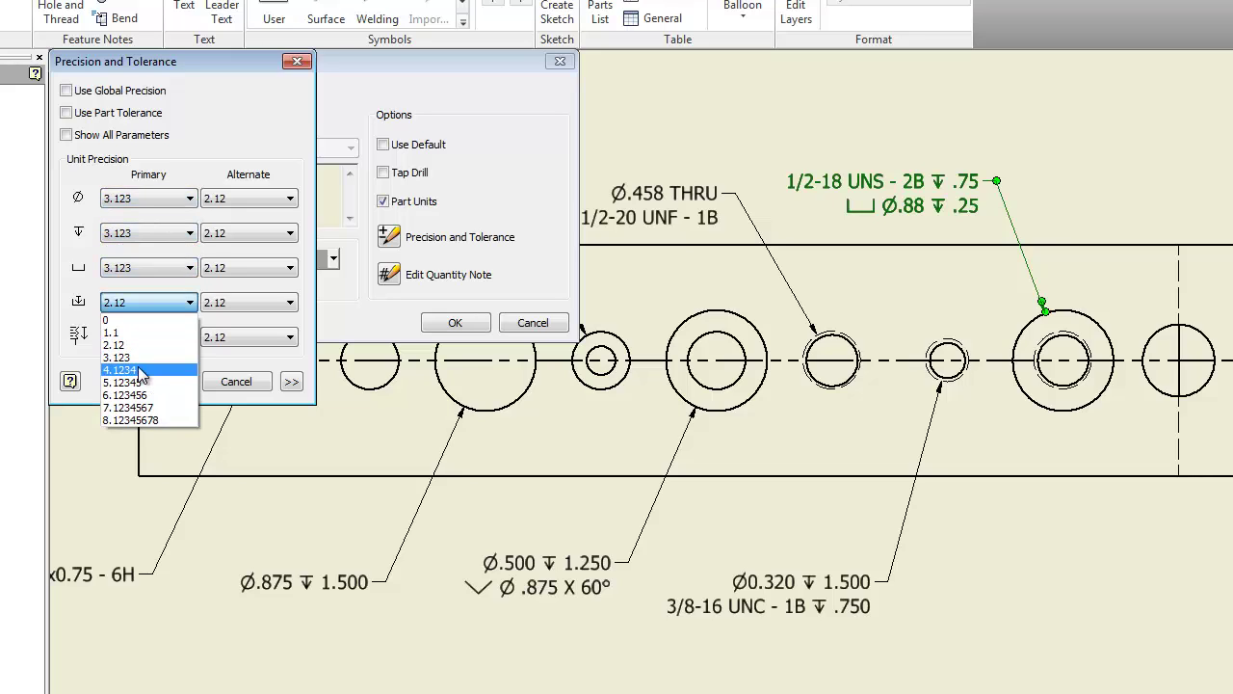
pyautogui.click(140, 356)
pyautogui.click(145, 337)
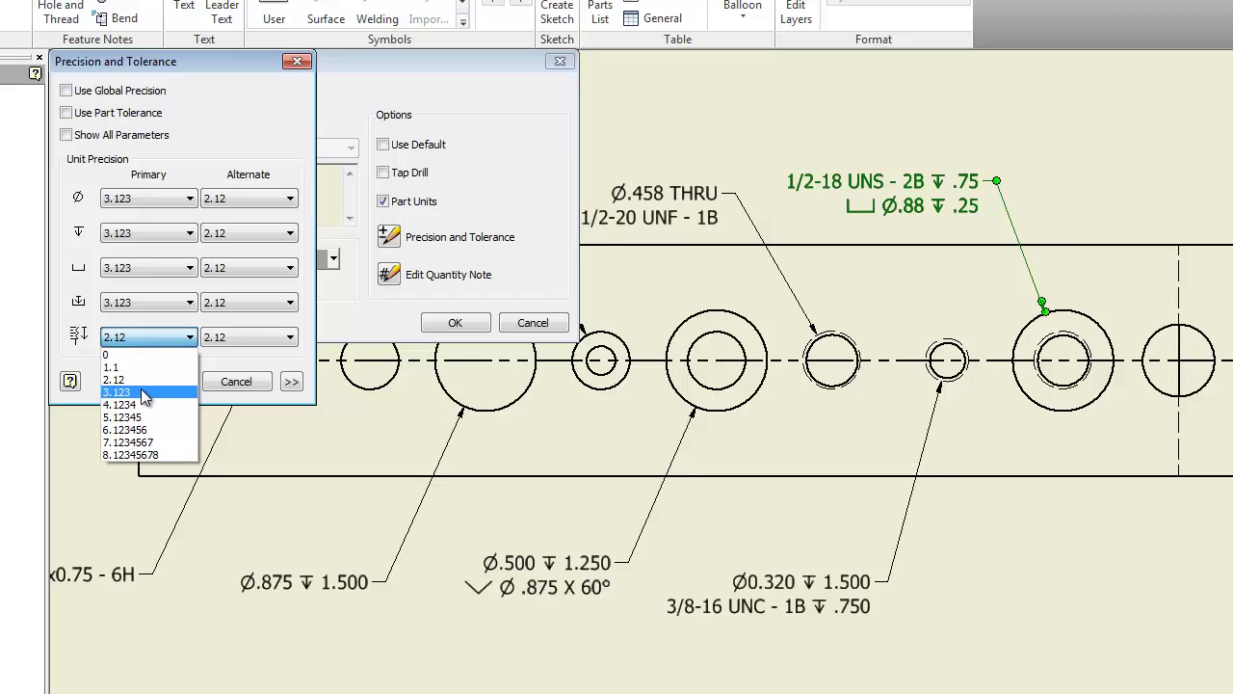
pyautogui.click(143, 393)
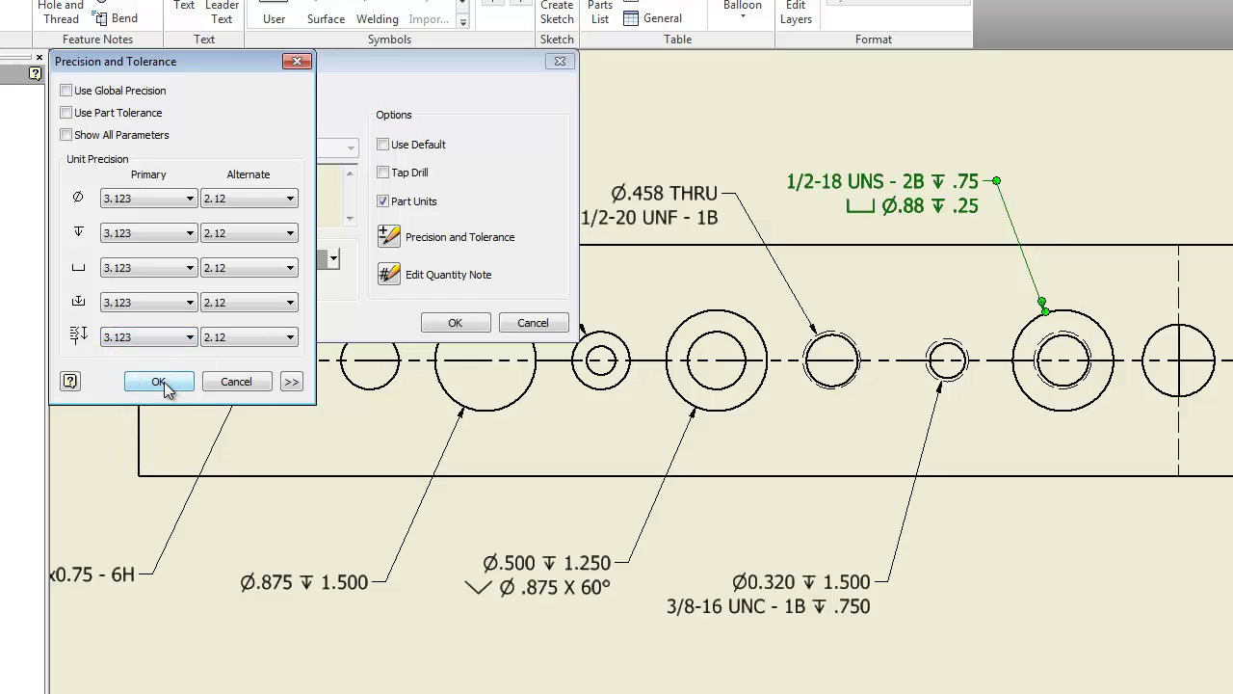
pyautogui.click(160, 383)
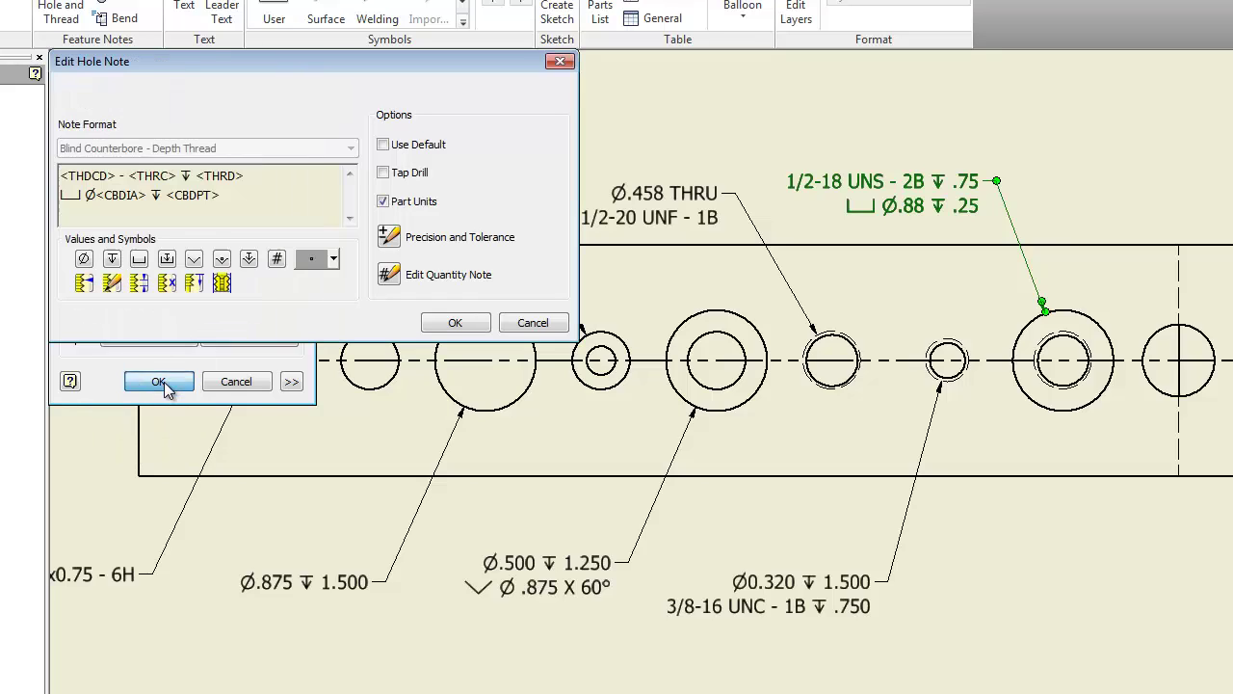
# Type the diameter symbol, 0.428, the depth symbol and 1.500 at the note's start.
pyautogui.click(63, 178)
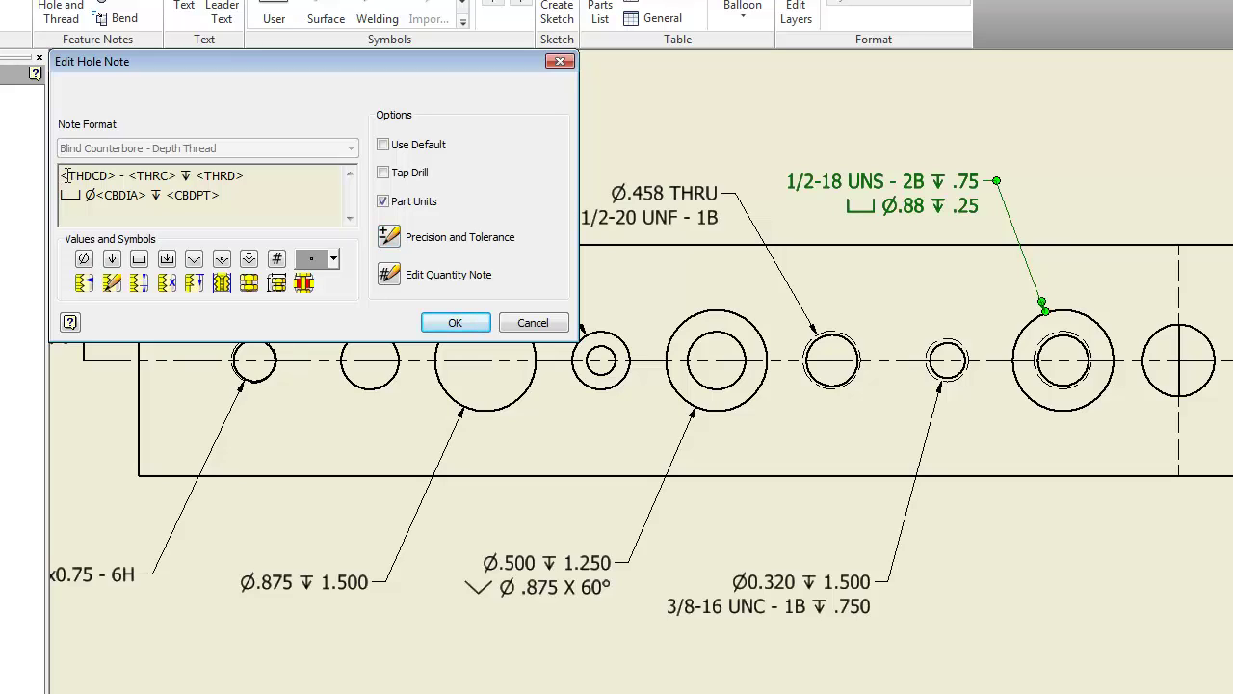
pyautogui.click(333, 258)
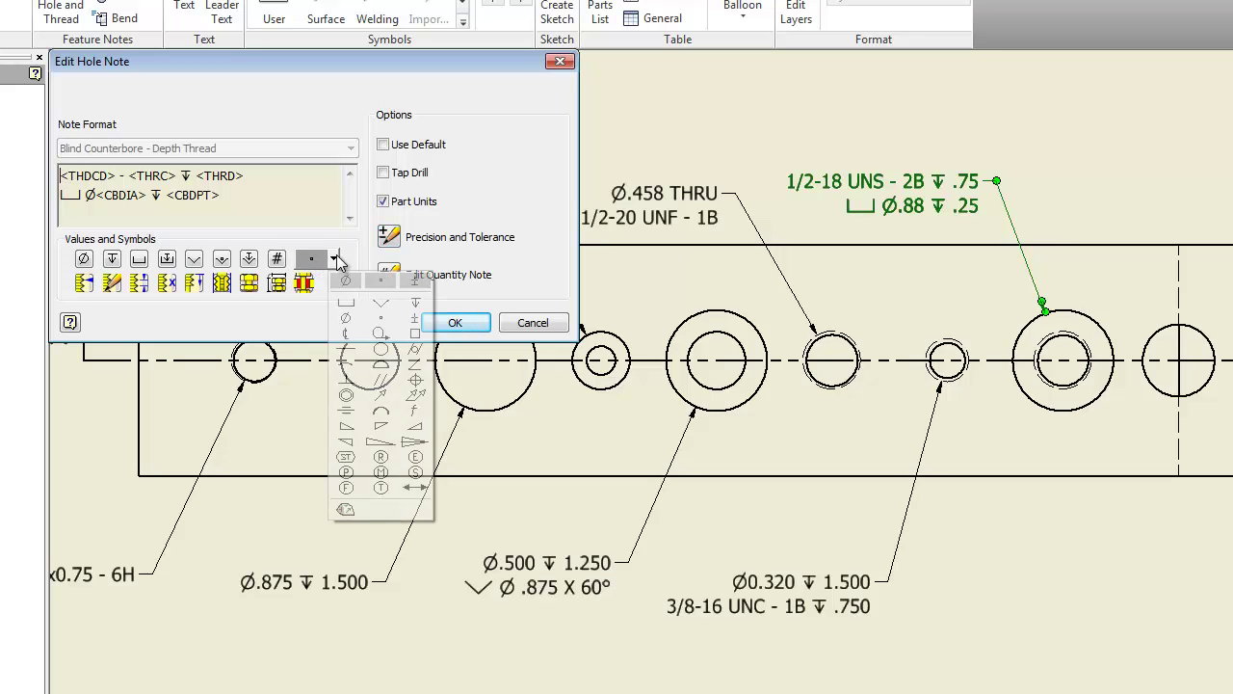
pyautogui.click(347, 319)
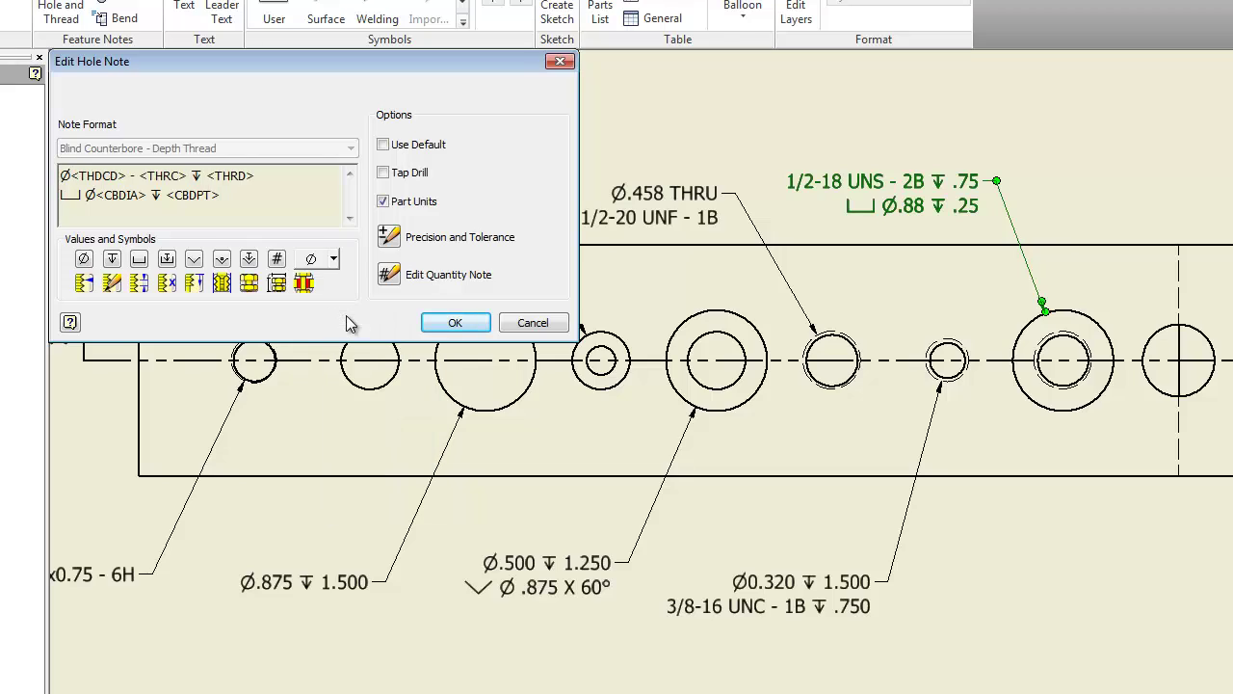
pyautogui.write('.')
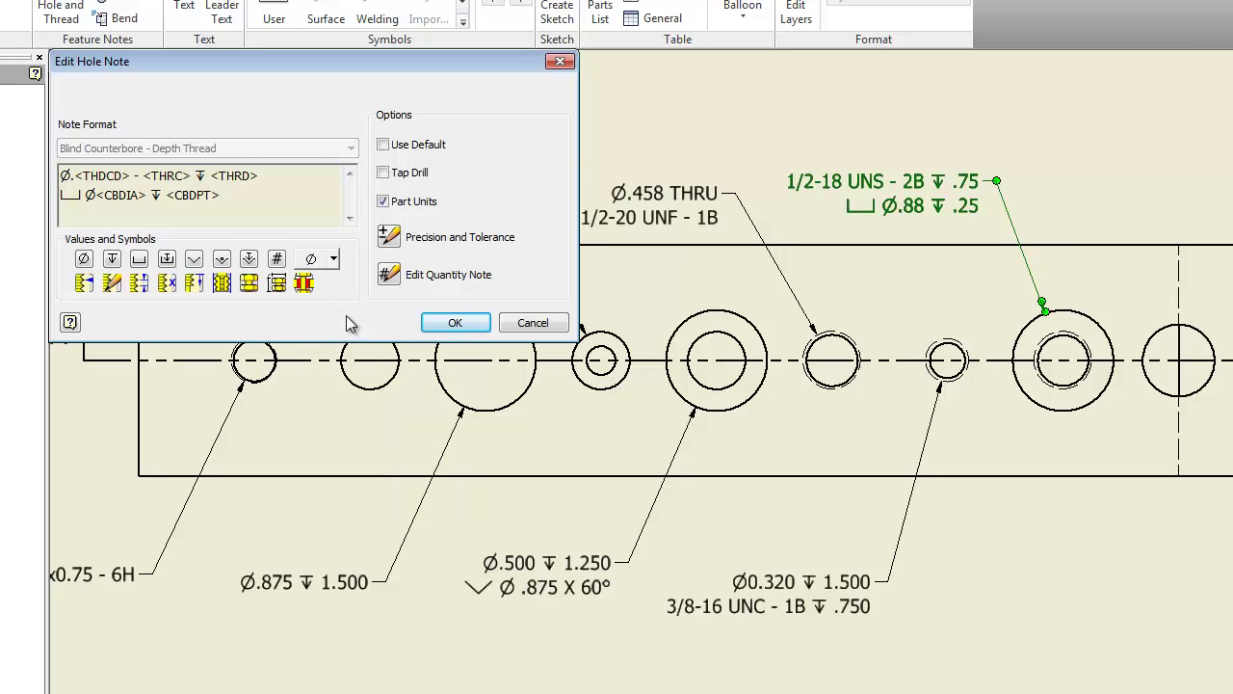
pyautogui.press('BackSpace')
pyautogui.write('0.42')
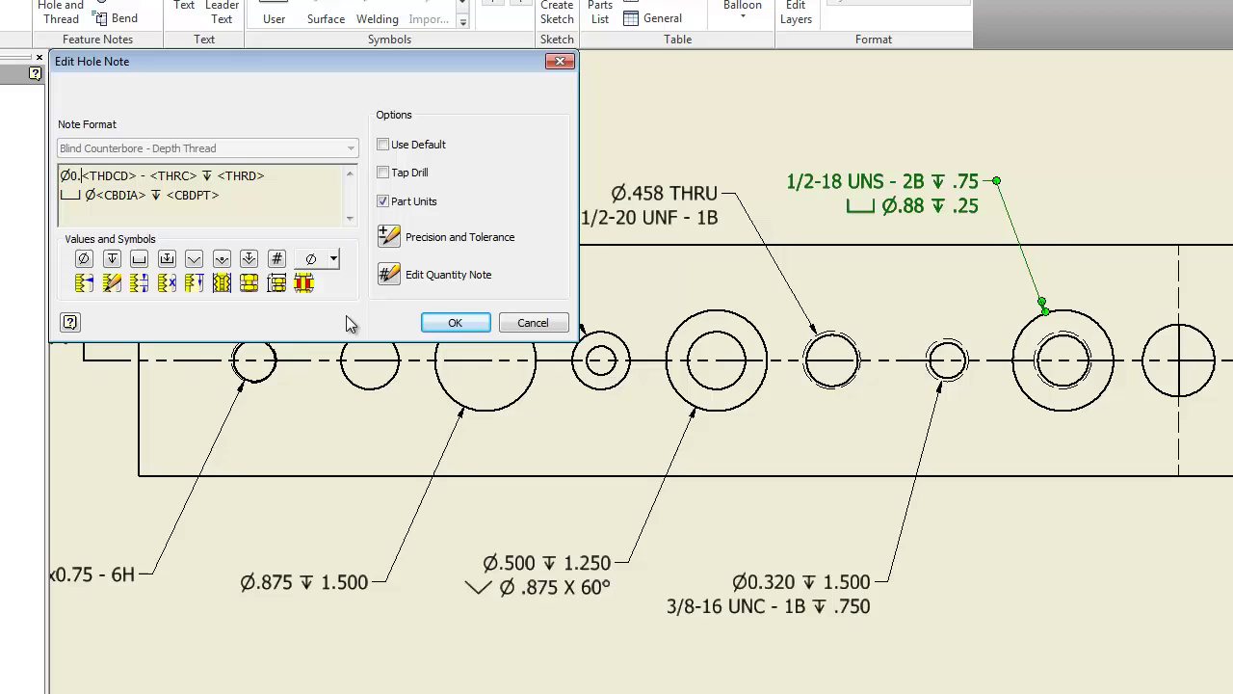
pyautogui.write('8')
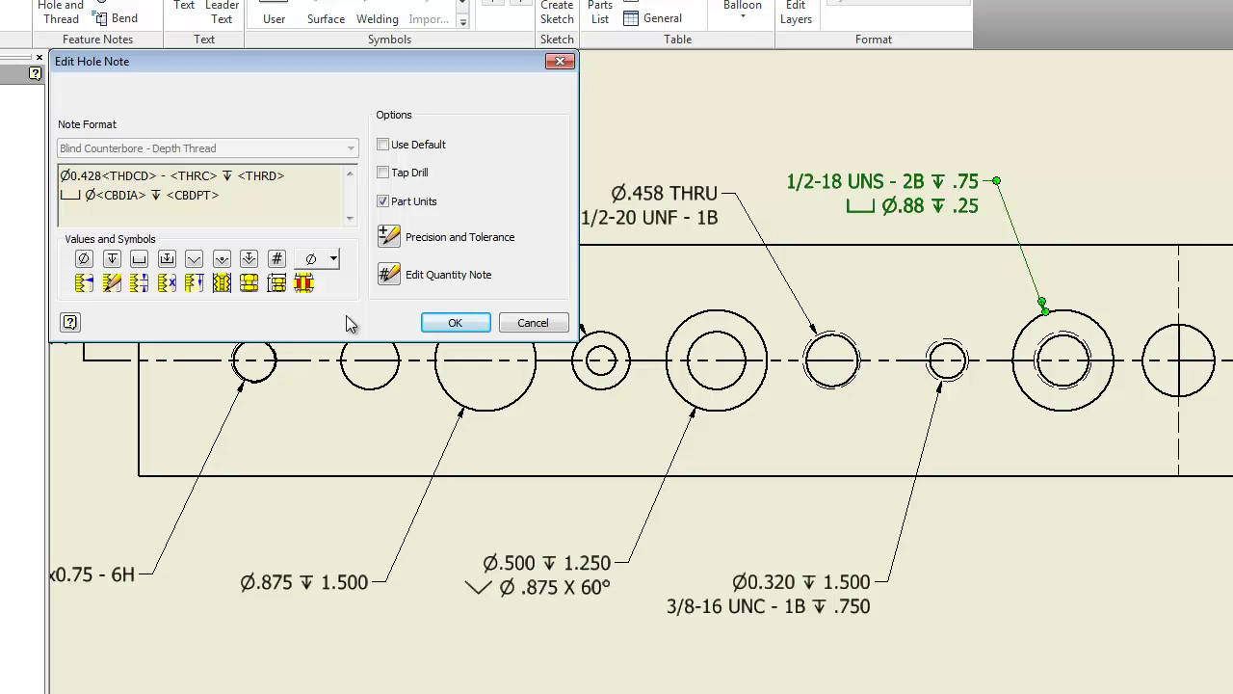
pyautogui.click(332, 258)
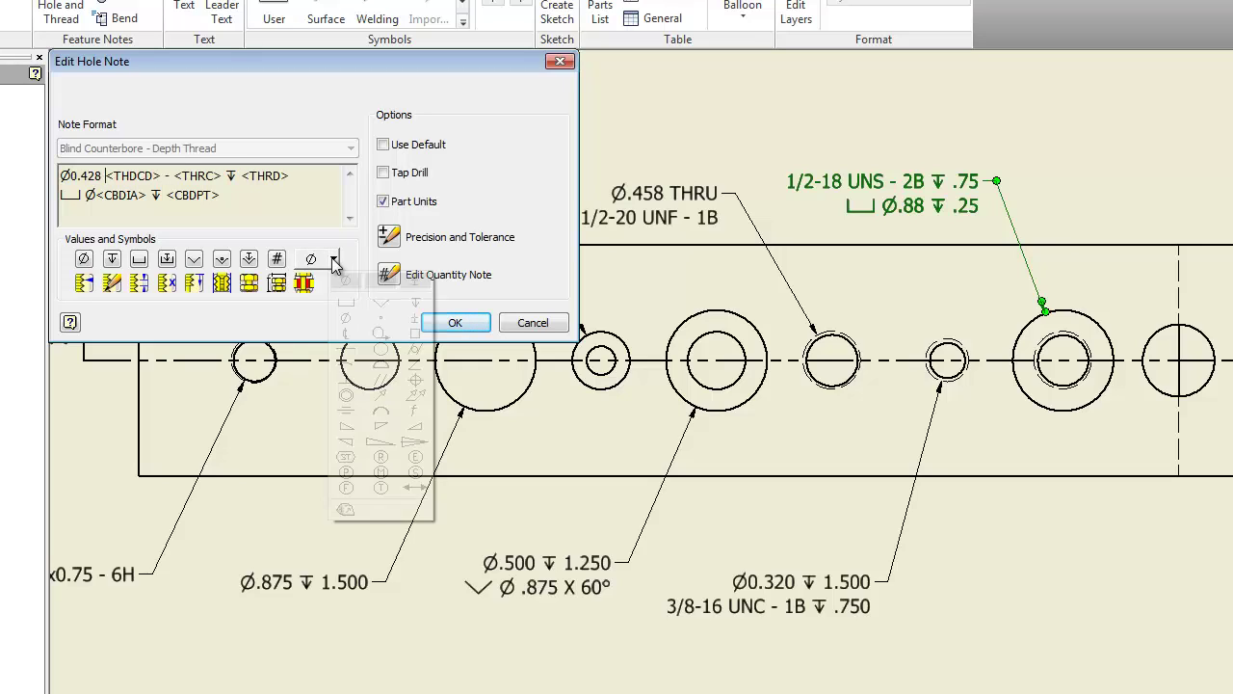
pyautogui.click(416, 303)
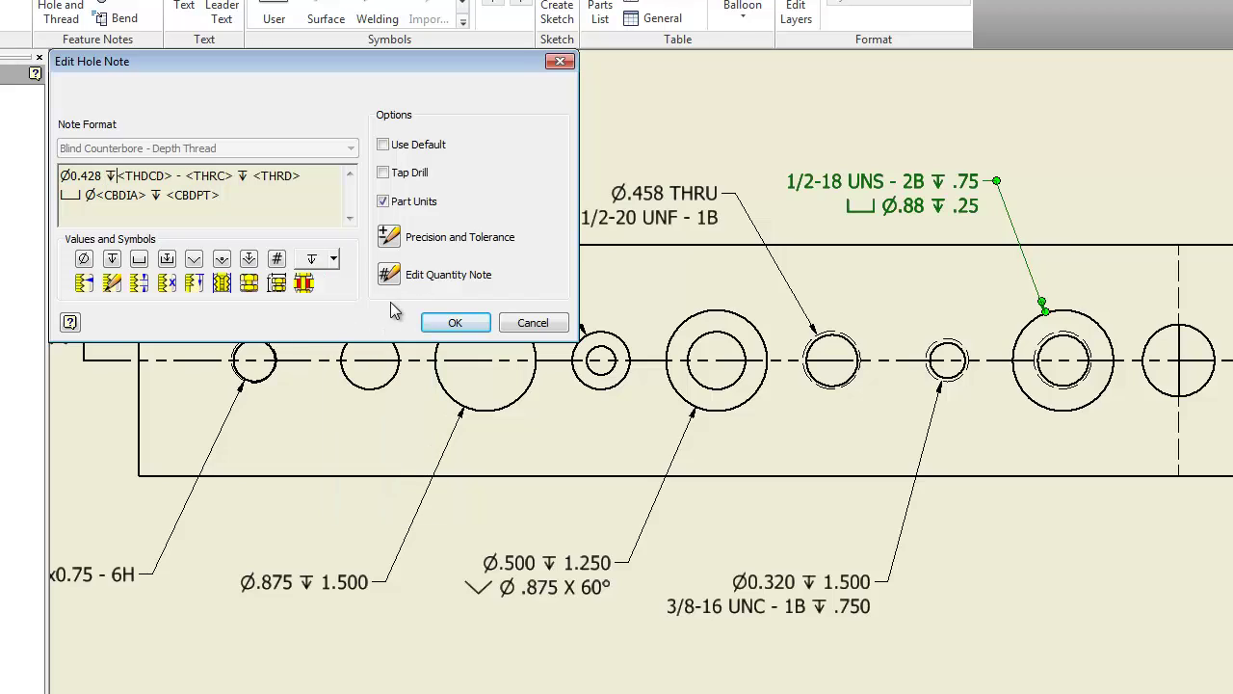
pyautogui.write('1.50')
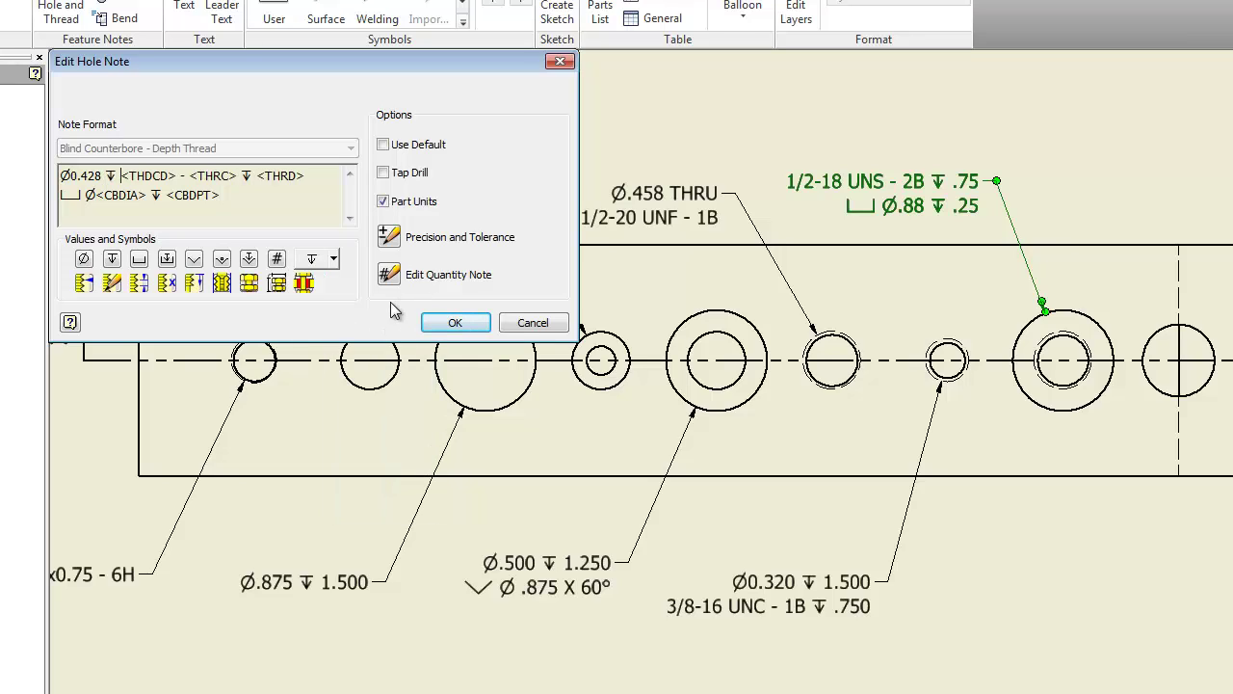
pyautogui.write('0.428 ↧ 1.500')
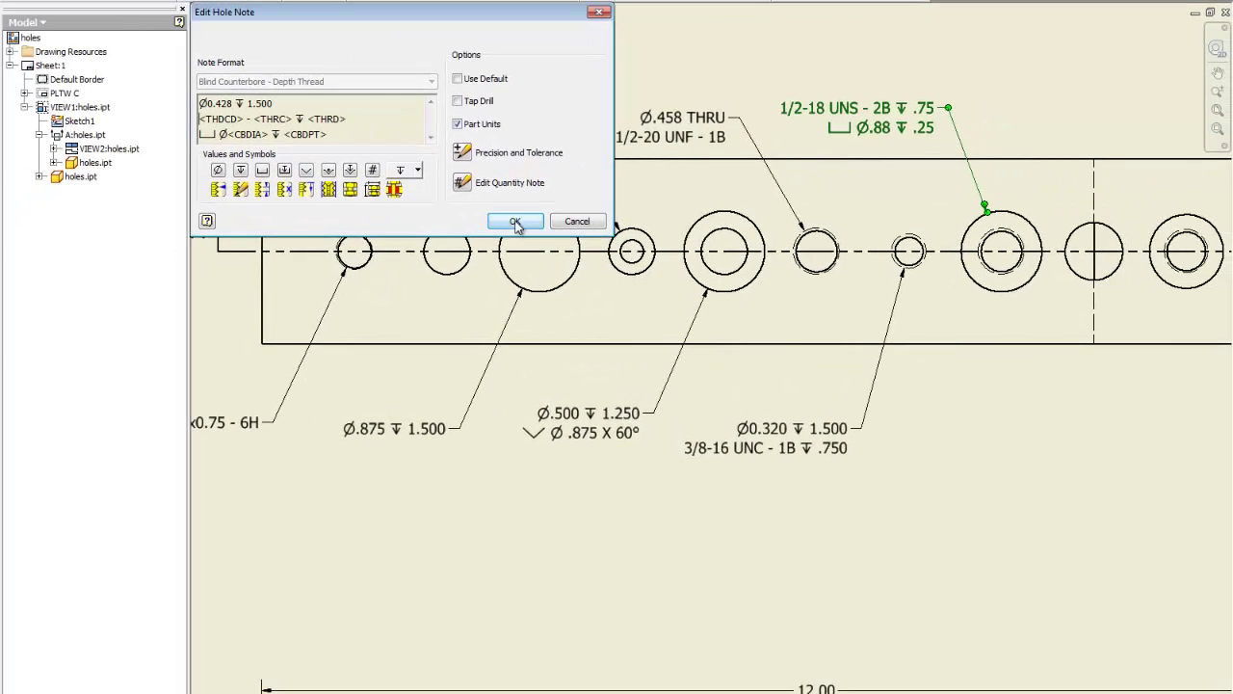
# Apply the Ø0.428 counterbored hole note and move it higher above the part.
pyautogui.click(516, 223)
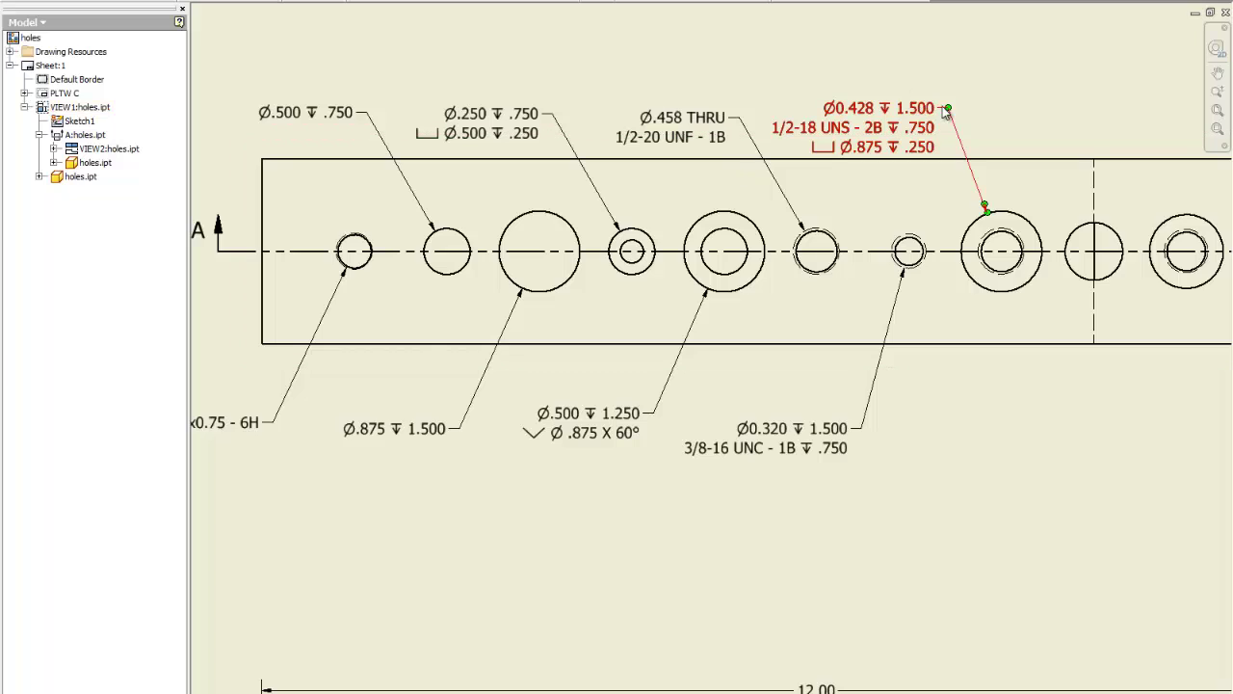
pyautogui.moveTo(949, 111); pyautogui.dragTo(944, 85)
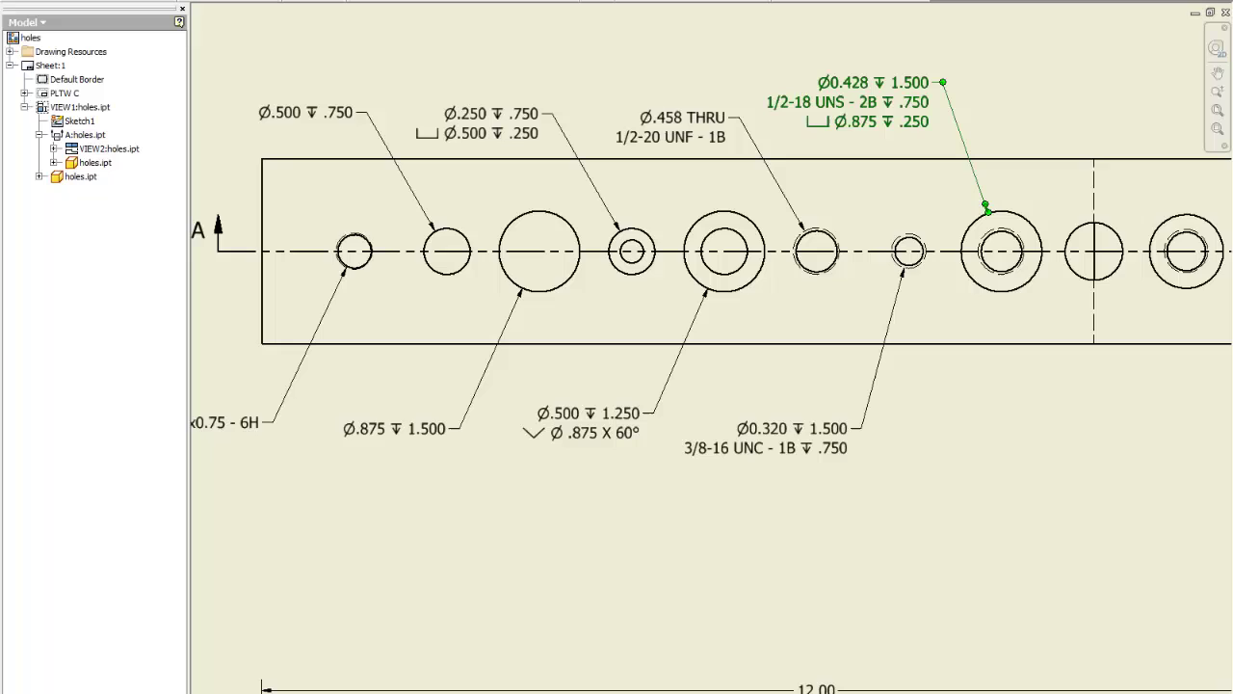
pyautogui.click(585, 194)
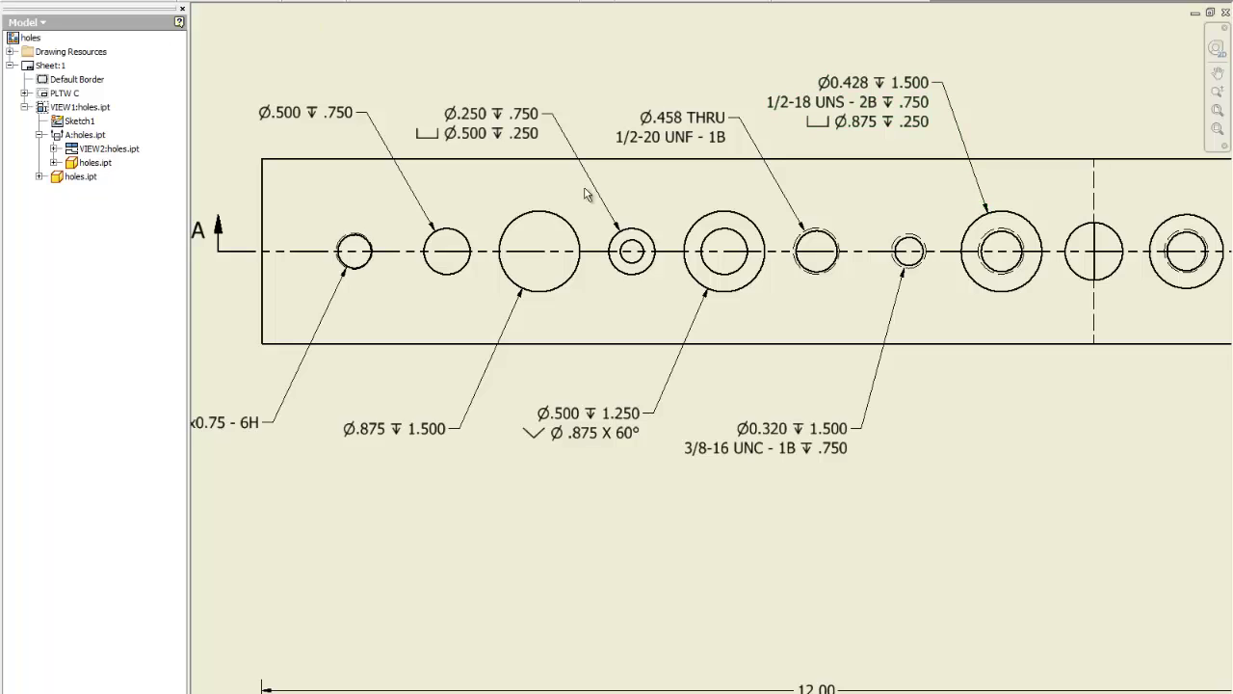
# Place a hole note on the next through hole.
pyautogui.click(1101, 276)
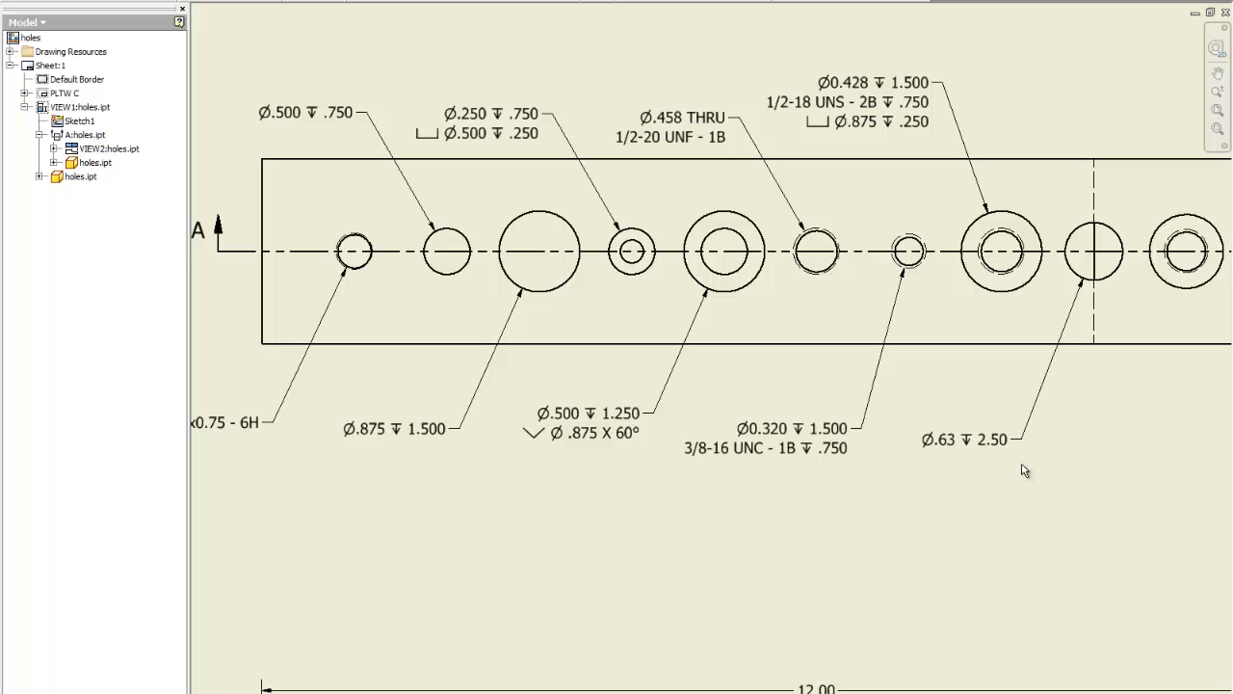
pyautogui.rightClick(923, 507)
pyautogui.click(939, 517)
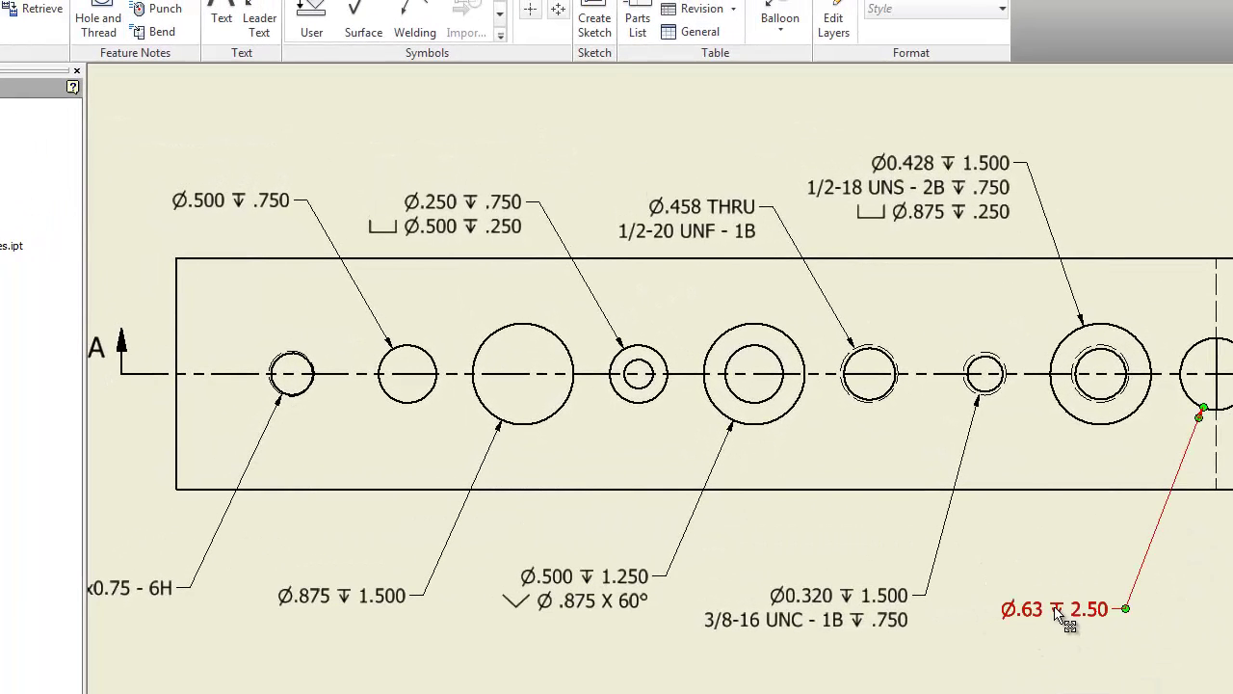
pyautogui.doubleClick(1058, 610)
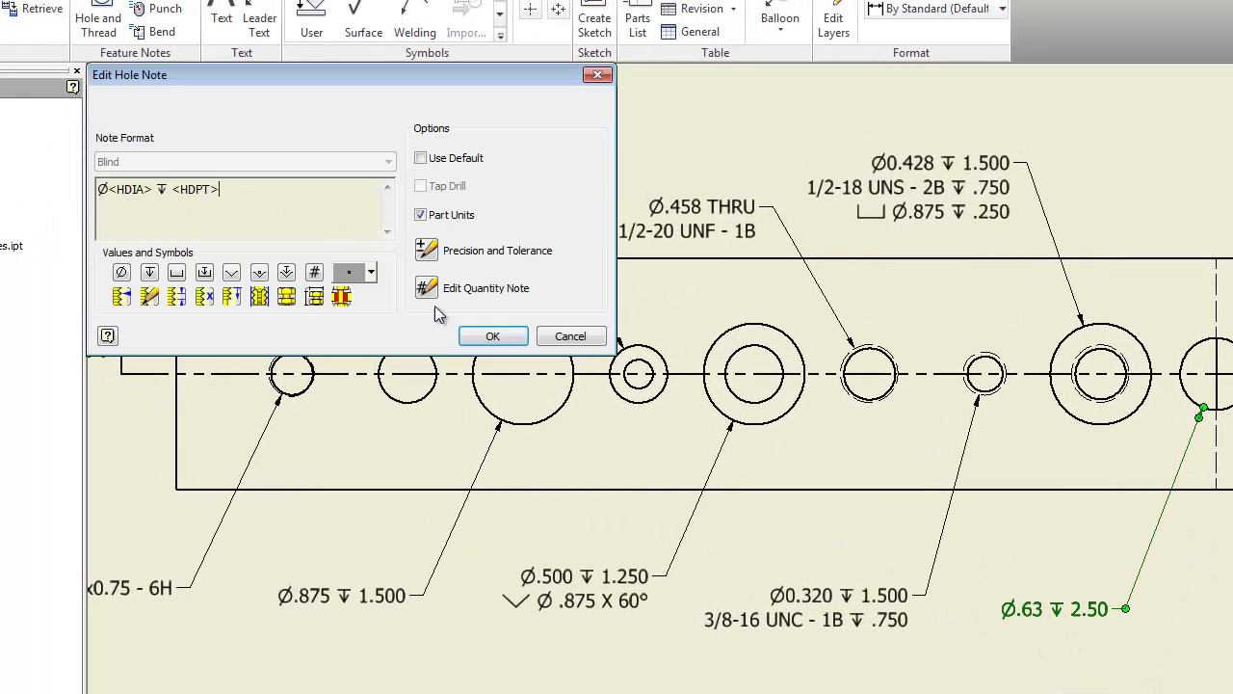
# Set the through hole note's diameter and depth to three decimals, reading Ø.625 ∇ 2.500.
pyautogui.click(421, 248)
pyautogui.click(104, 104)
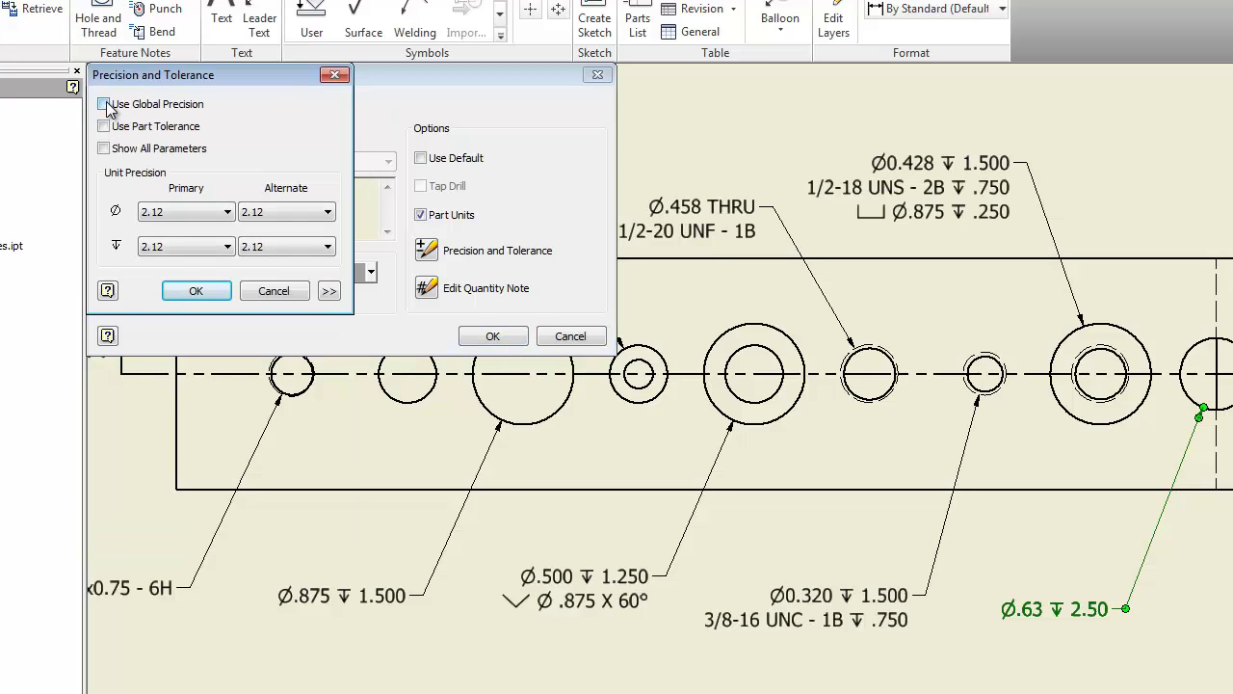
pyautogui.click(204, 212)
pyautogui.click(184, 262)
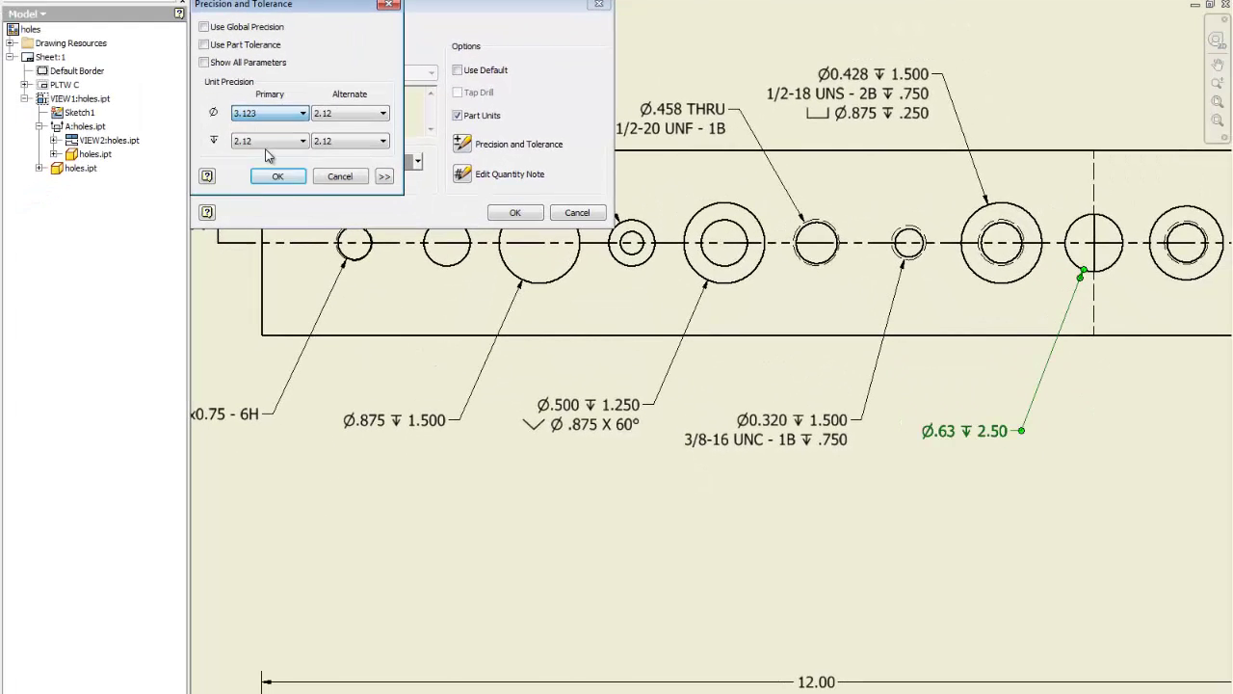
pyautogui.click(270, 142)
pyautogui.click(272, 185)
pyautogui.click(278, 176)
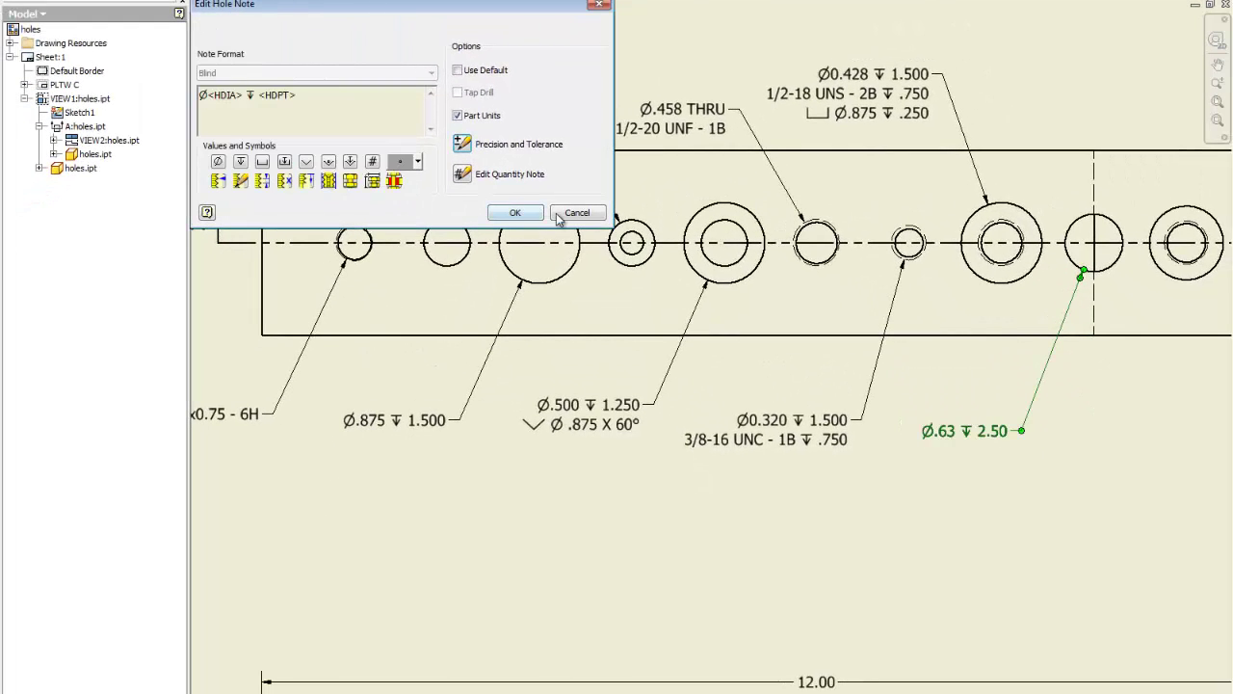
pyautogui.click(514, 212)
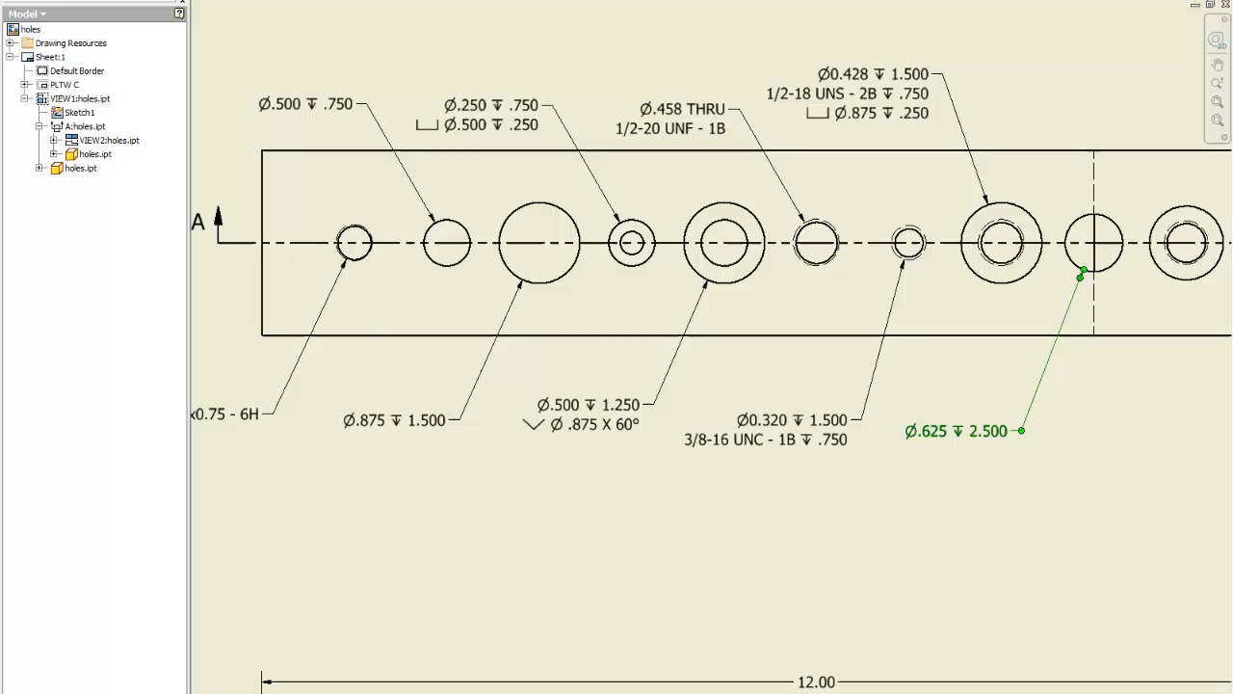
# Pan the sheet to bring the right-hand holes into view.
pyautogui.click(1217, 68)
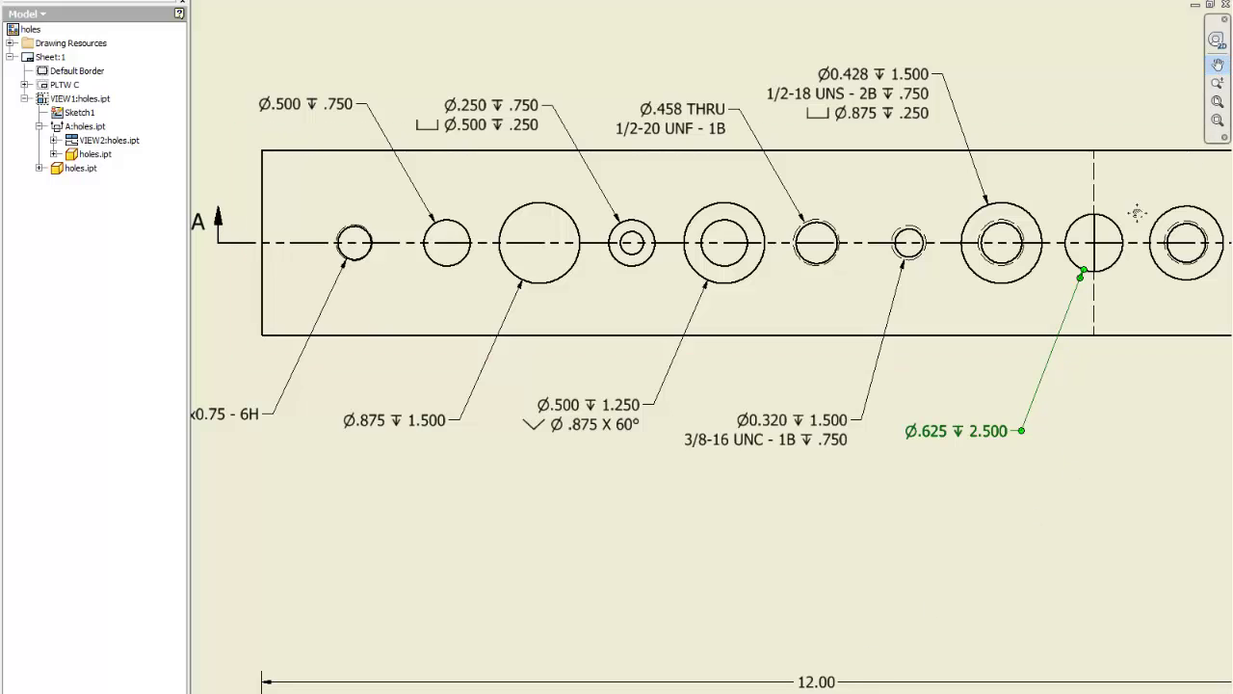
pyautogui.moveTo(1133, 214); pyautogui.dragTo(762, 231)
pyautogui.rightClick(762, 232)
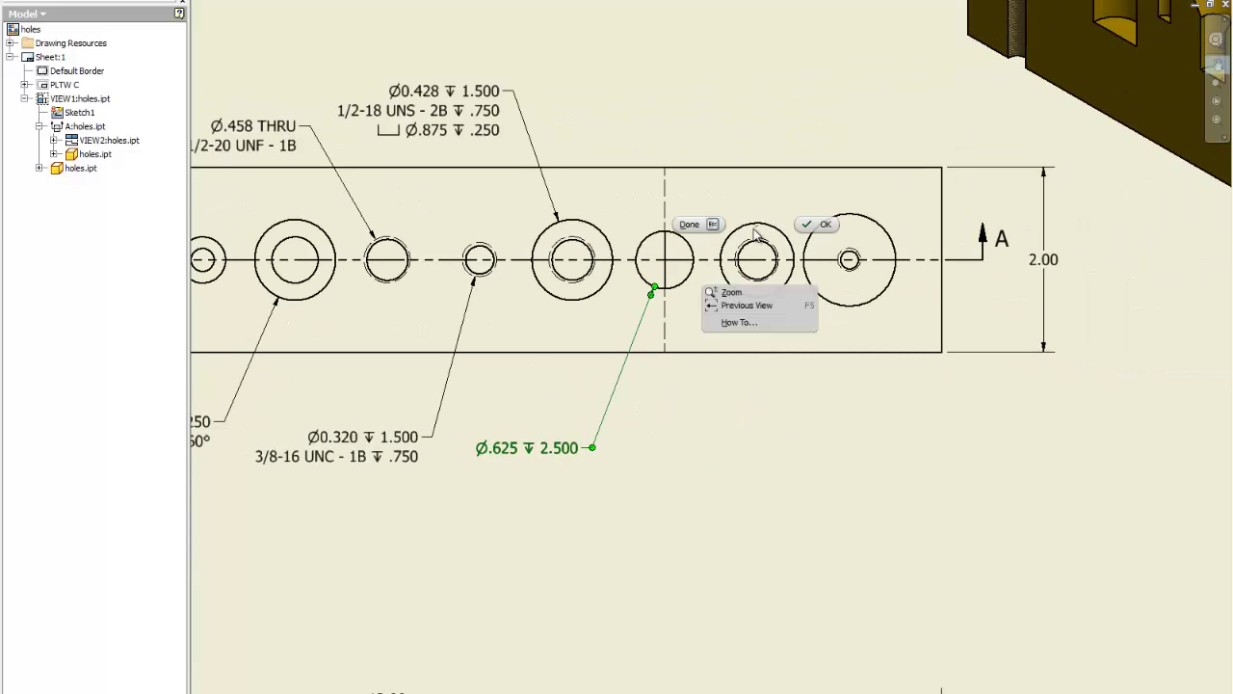
pyautogui.click(817, 224)
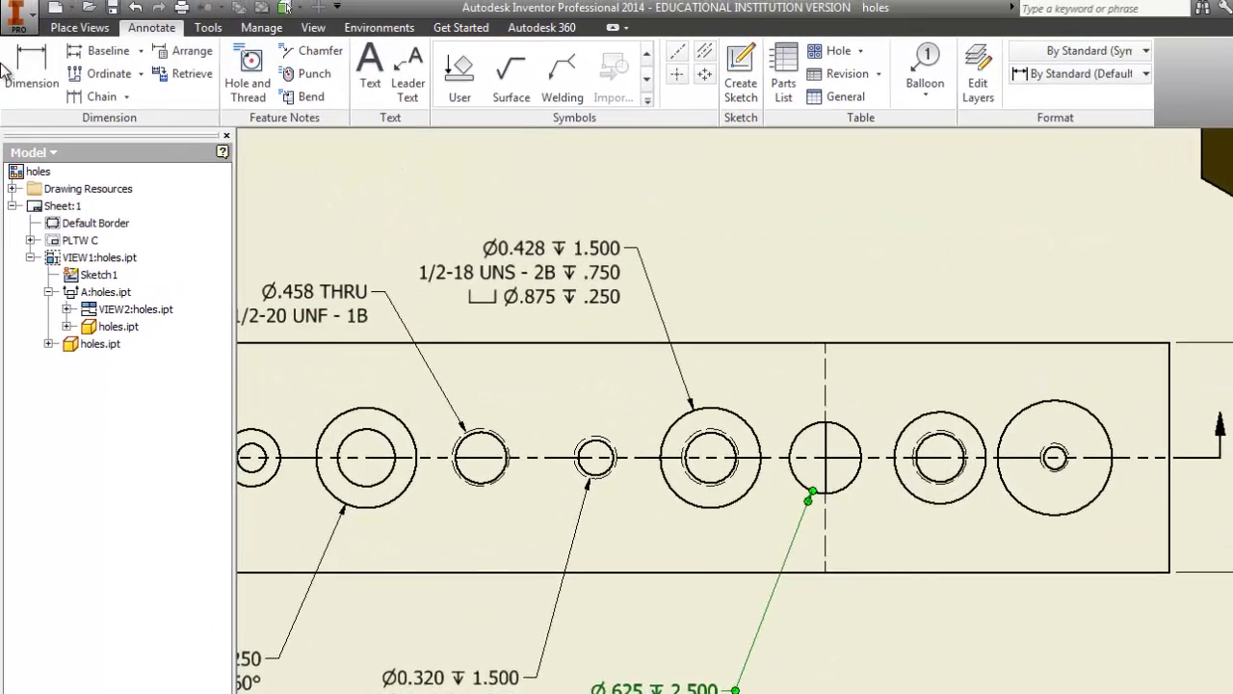
# Place the M12x1.25 - 6H hole note above the part for the countersunk threaded hole.
pyautogui.click(223, 10)
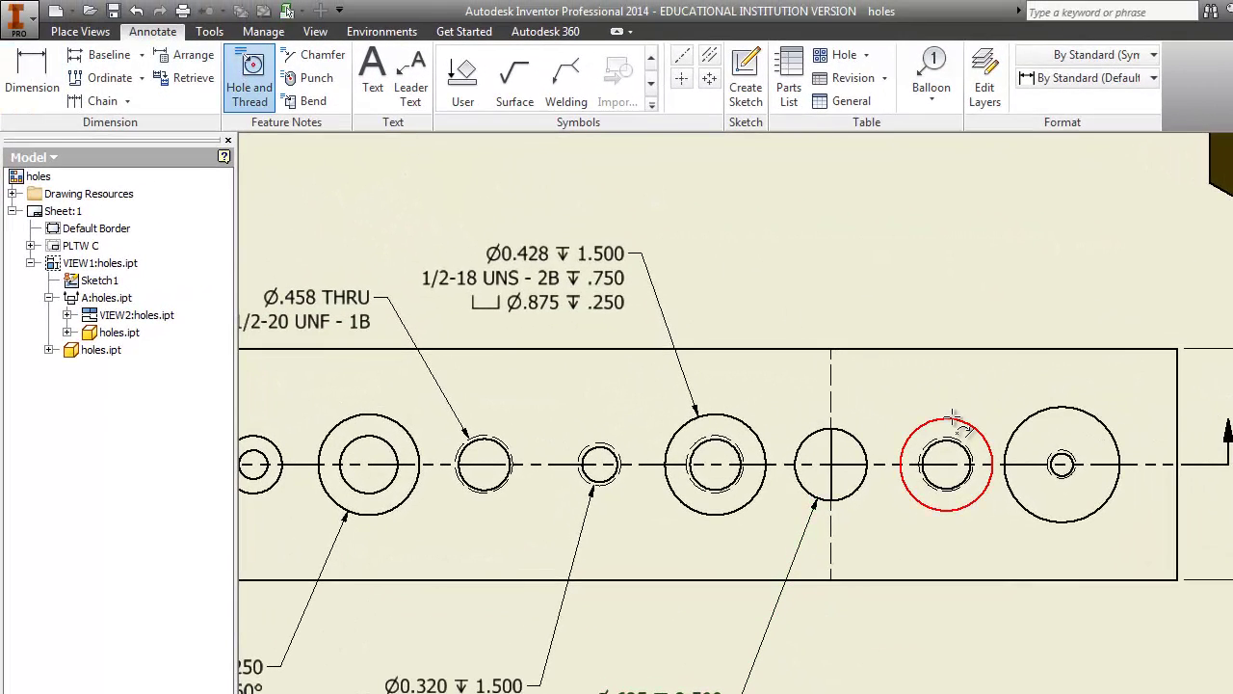
pyautogui.click(949, 417)
pyautogui.click(860, 279)
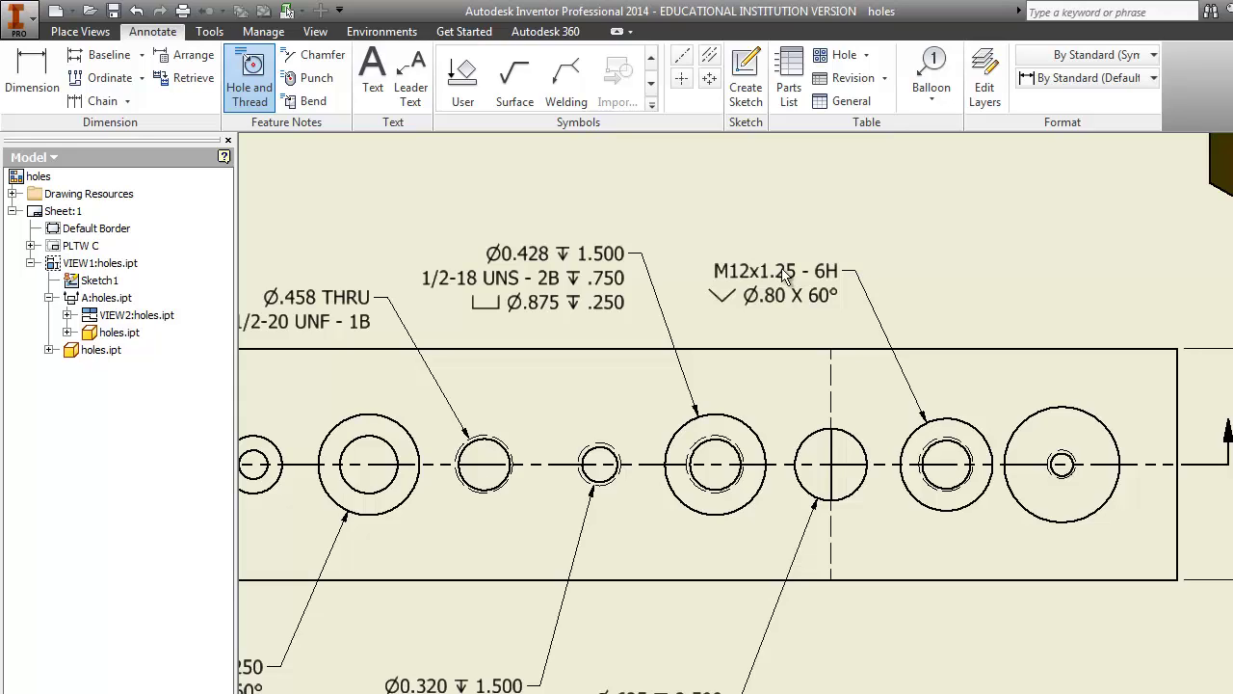
pyautogui.rightClick(854, 214)
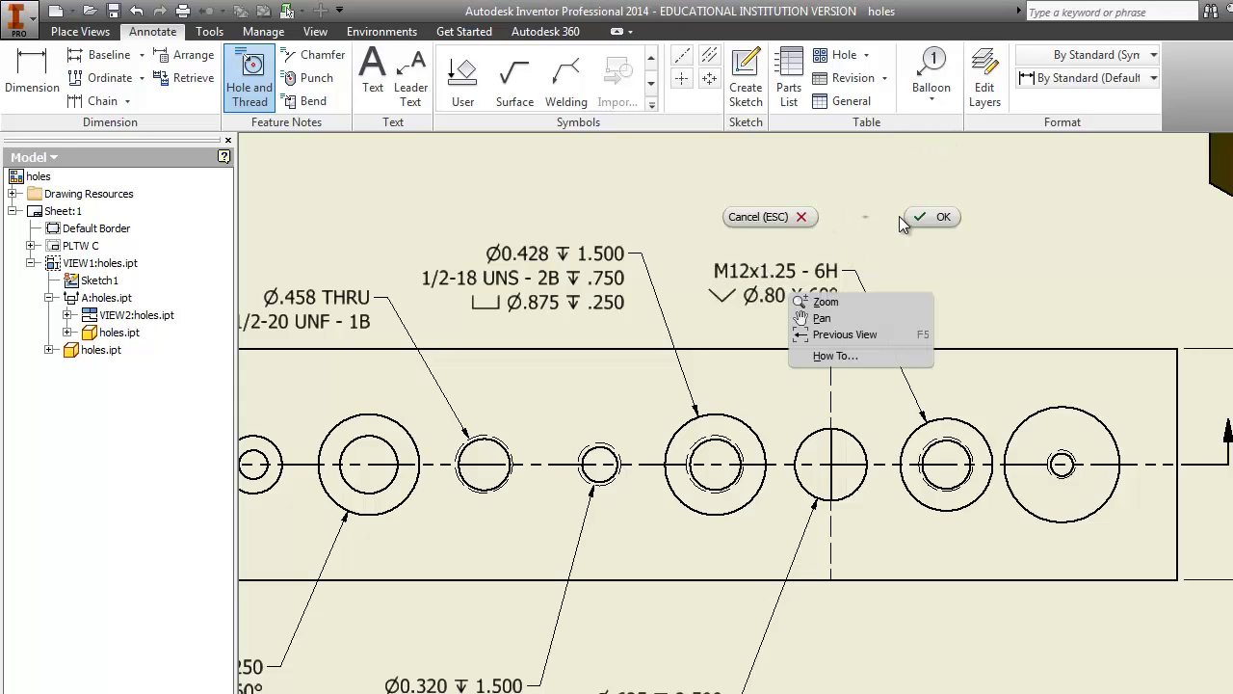
pyautogui.click(914, 213)
# Set the note's diameter, countersink diameter and depth precisions to three decimals (3.123).
pyautogui.doubleClick(810, 291)
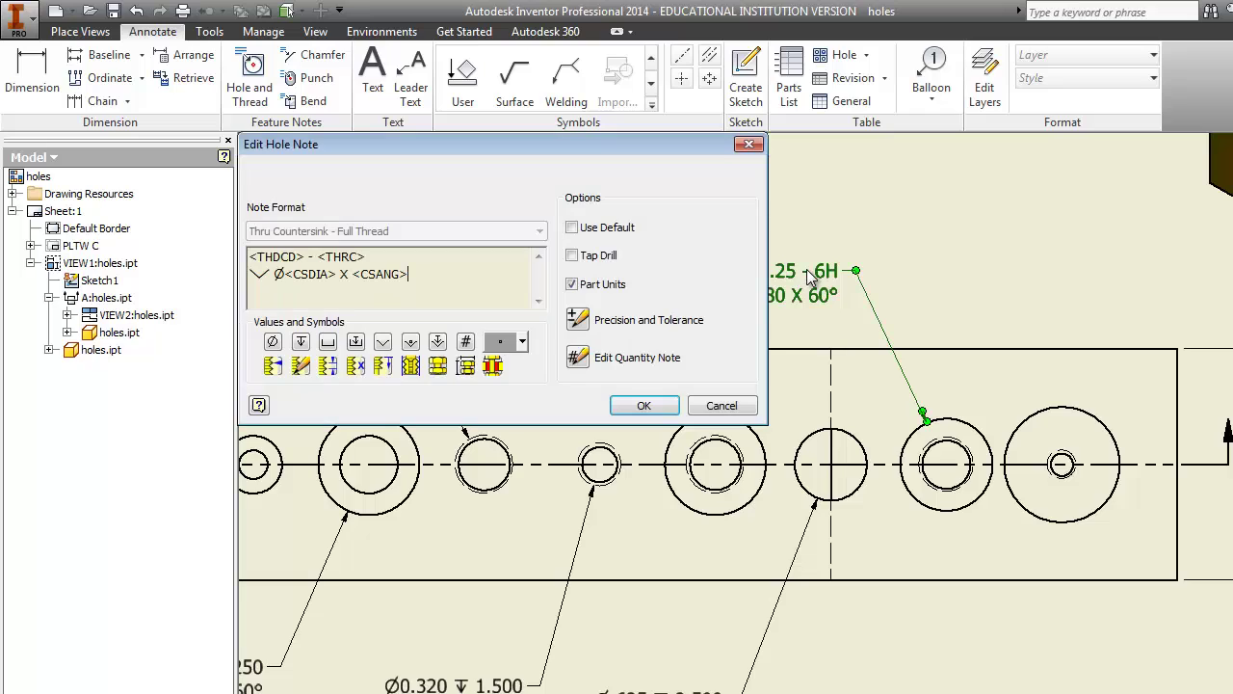
pyautogui.click(583, 323)
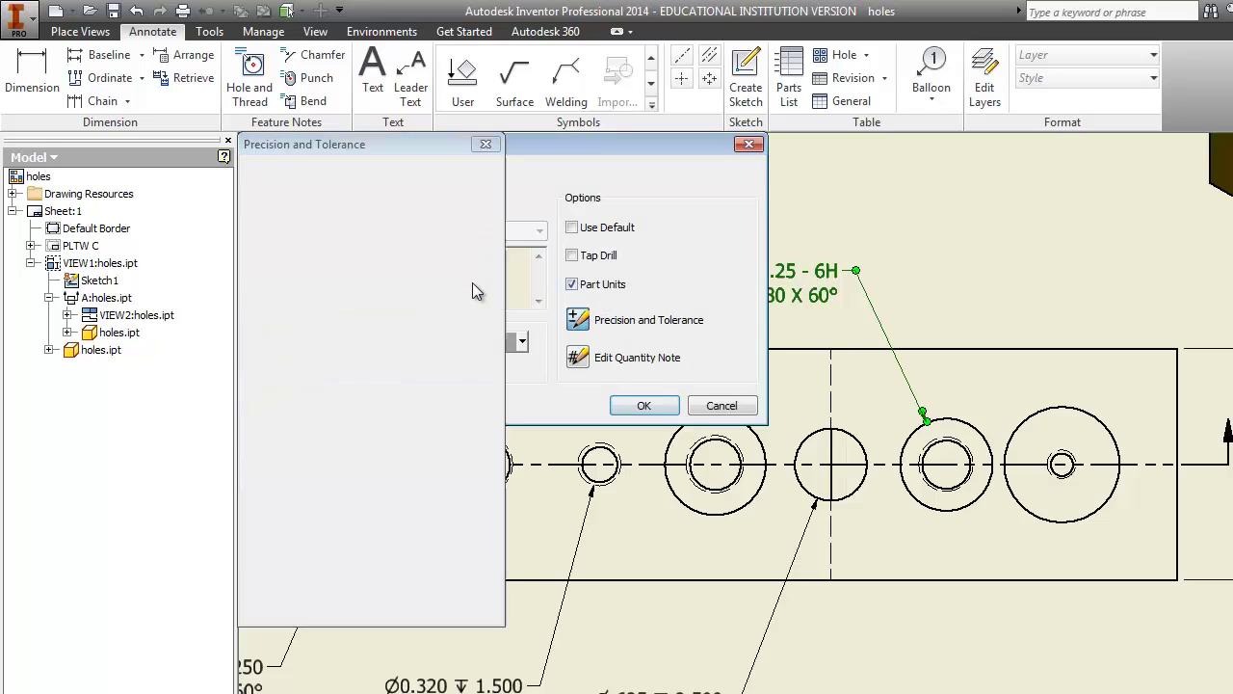
pyautogui.click(256, 173)
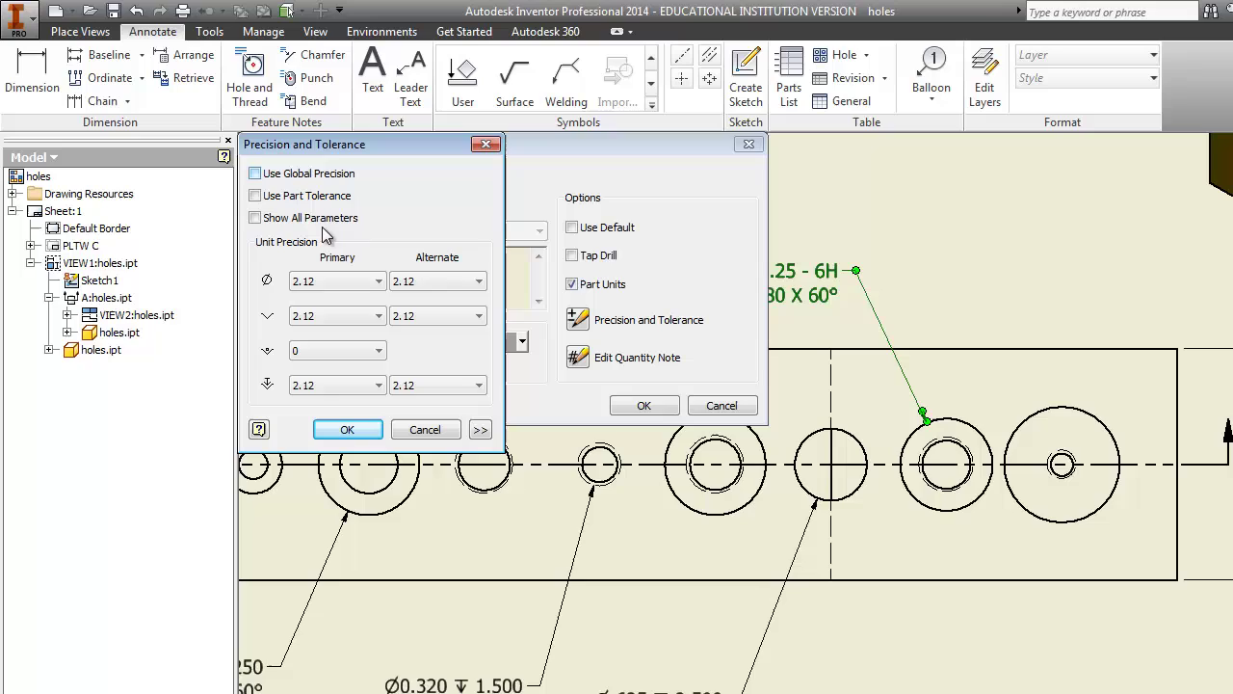
pyautogui.click(379, 282)
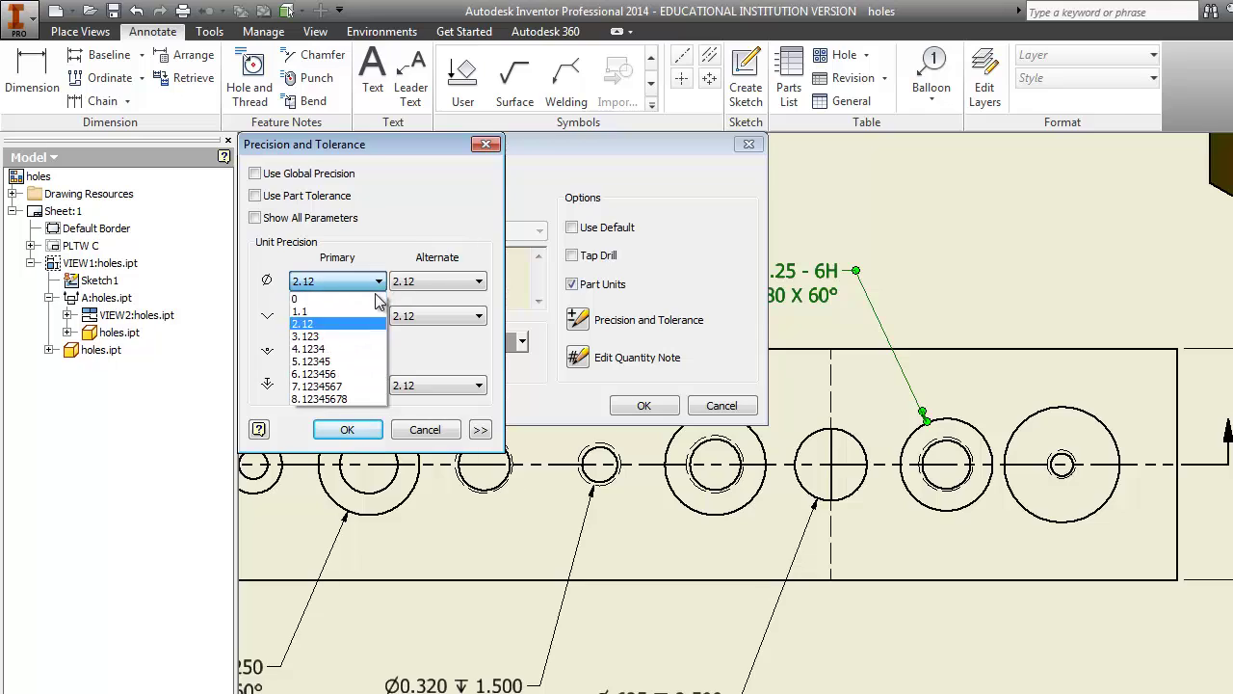
pyautogui.click(361, 337)
pyautogui.click(367, 318)
pyautogui.click(358, 372)
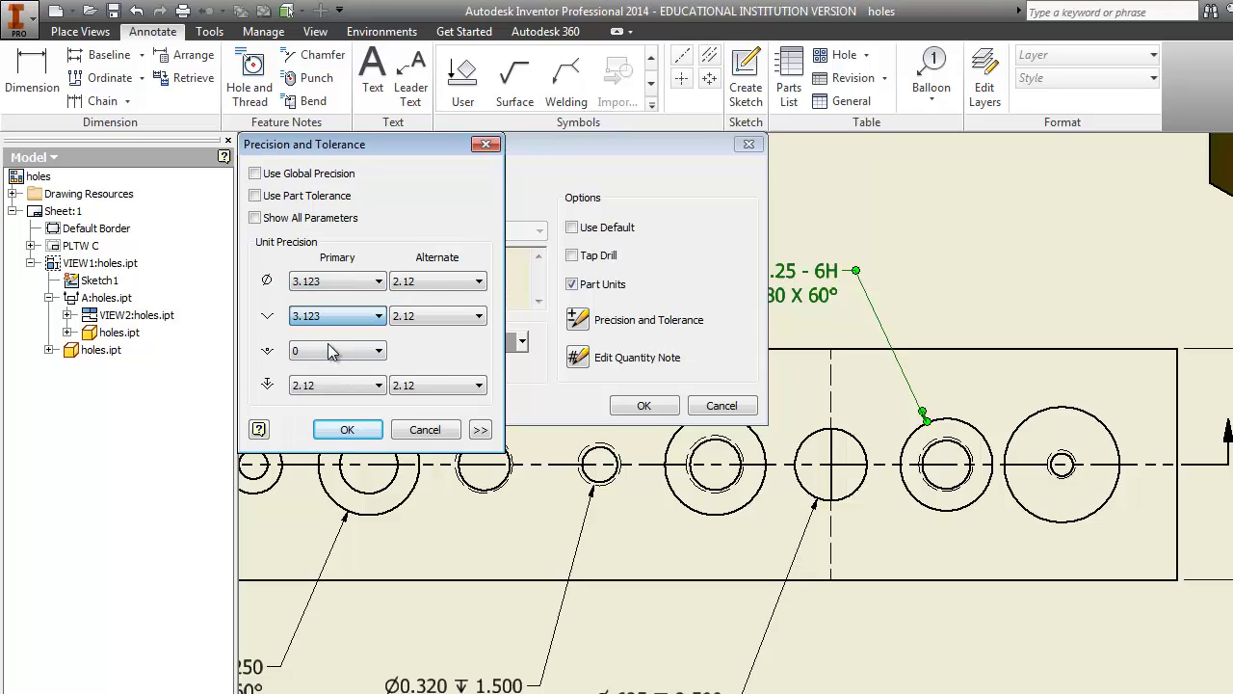
pyautogui.click(345, 390)
pyautogui.click(346, 442)
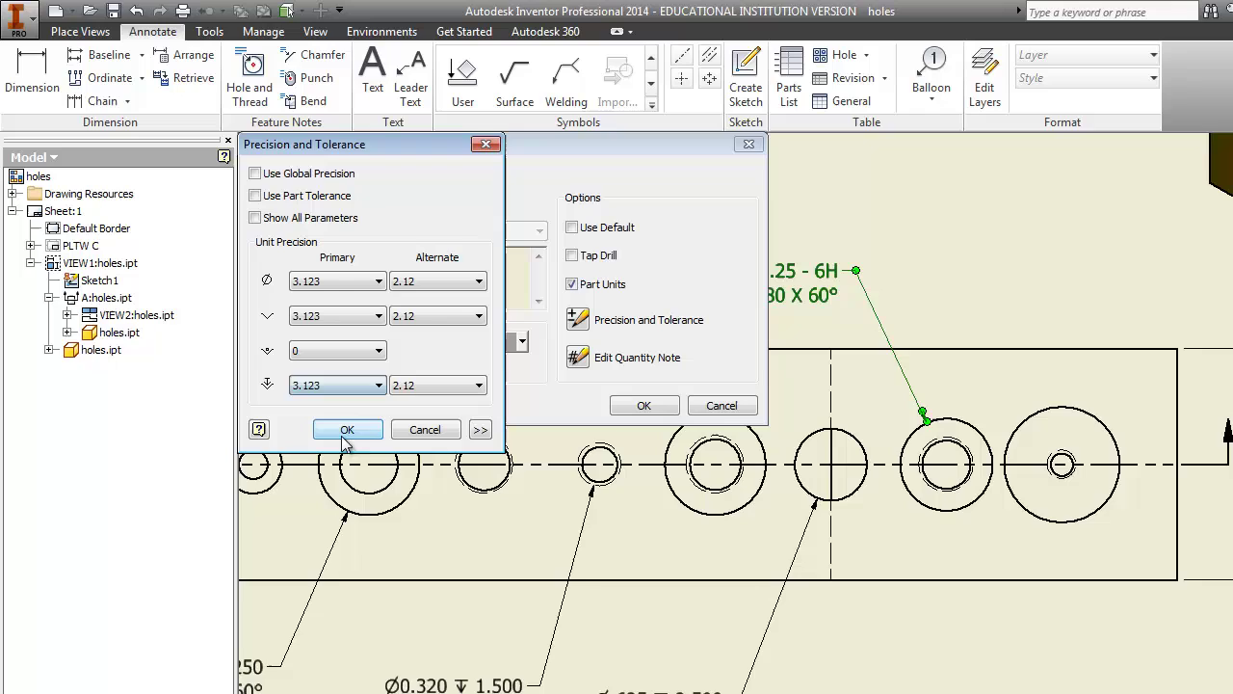
pyautogui.click(346, 430)
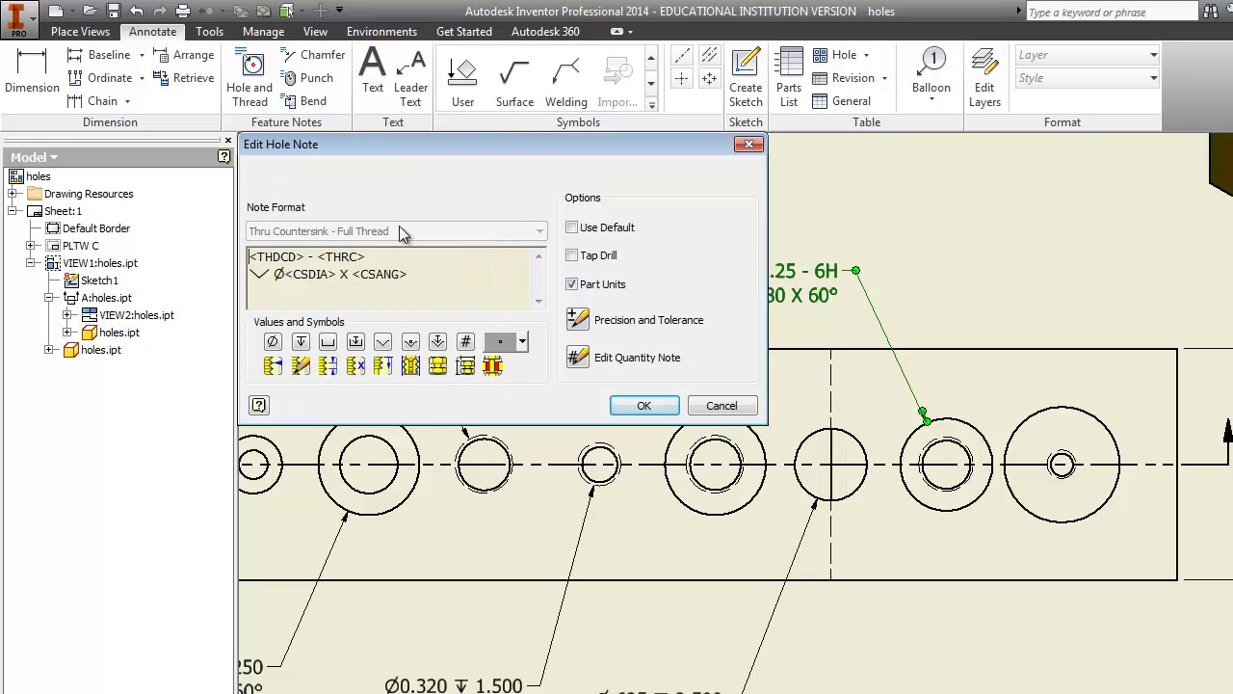
# Add a first line reading 'Ø0.402 THRU' above the M12x1.25 - 6H callout.
pyautogui.press('Return')
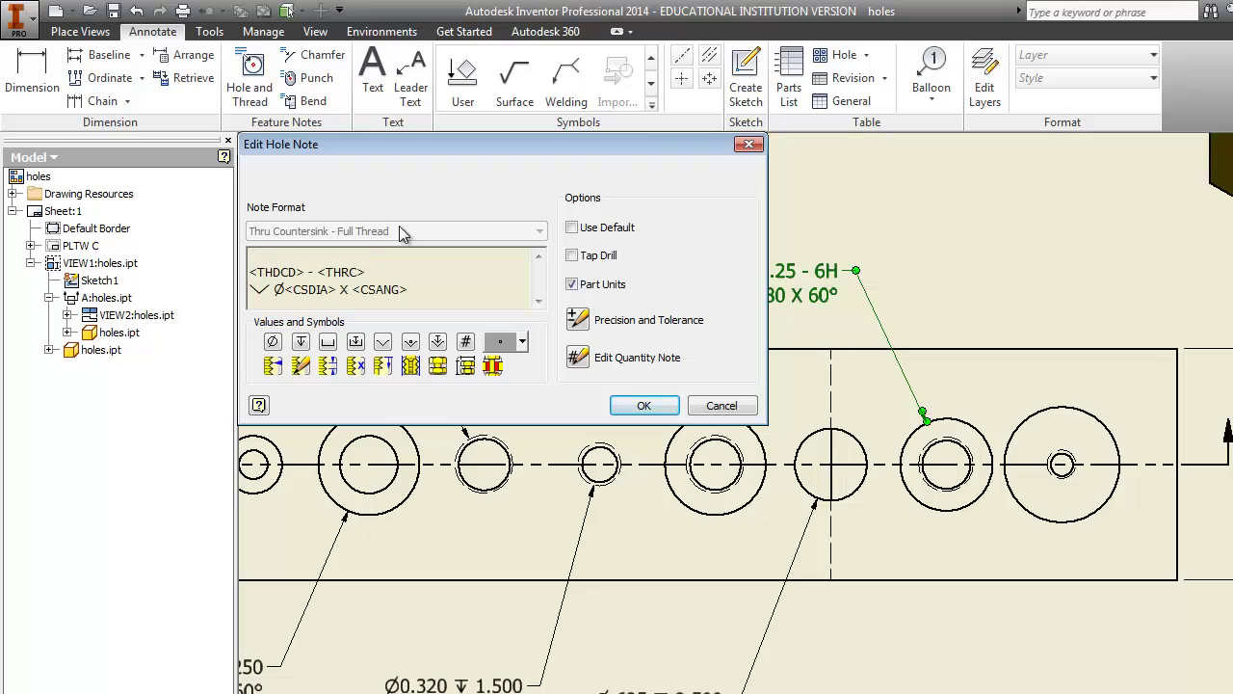
pyautogui.click(523, 342)
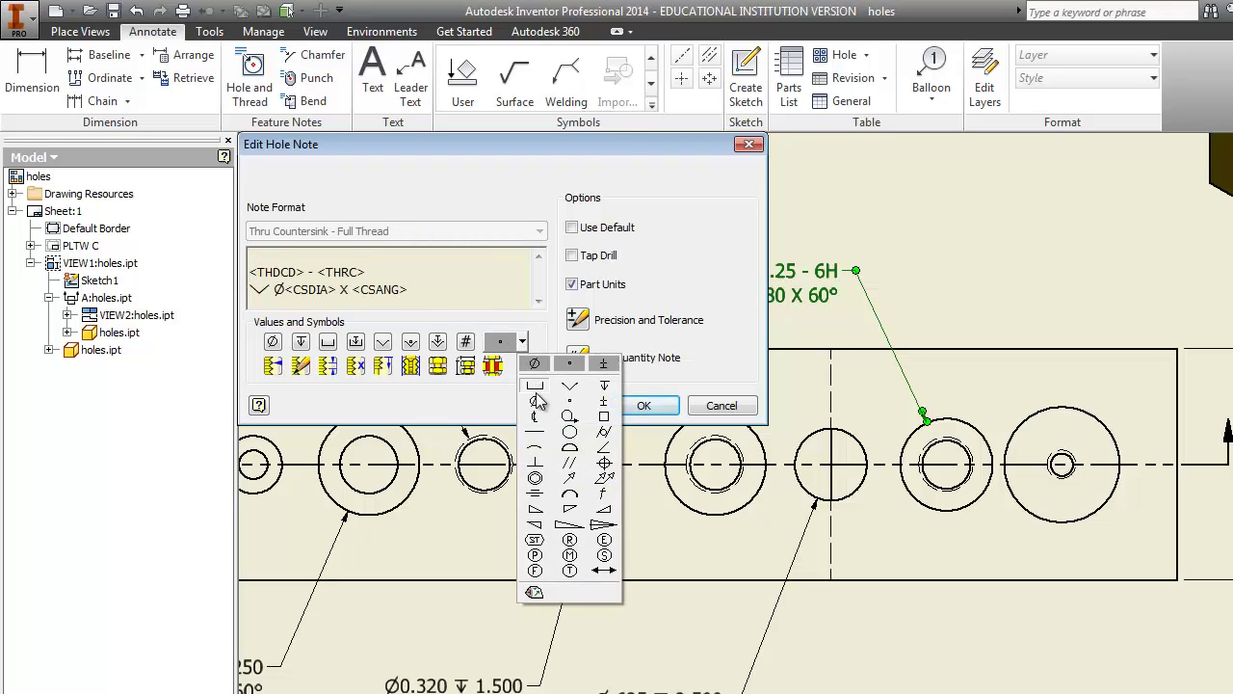
pyautogui.click(536, 400)
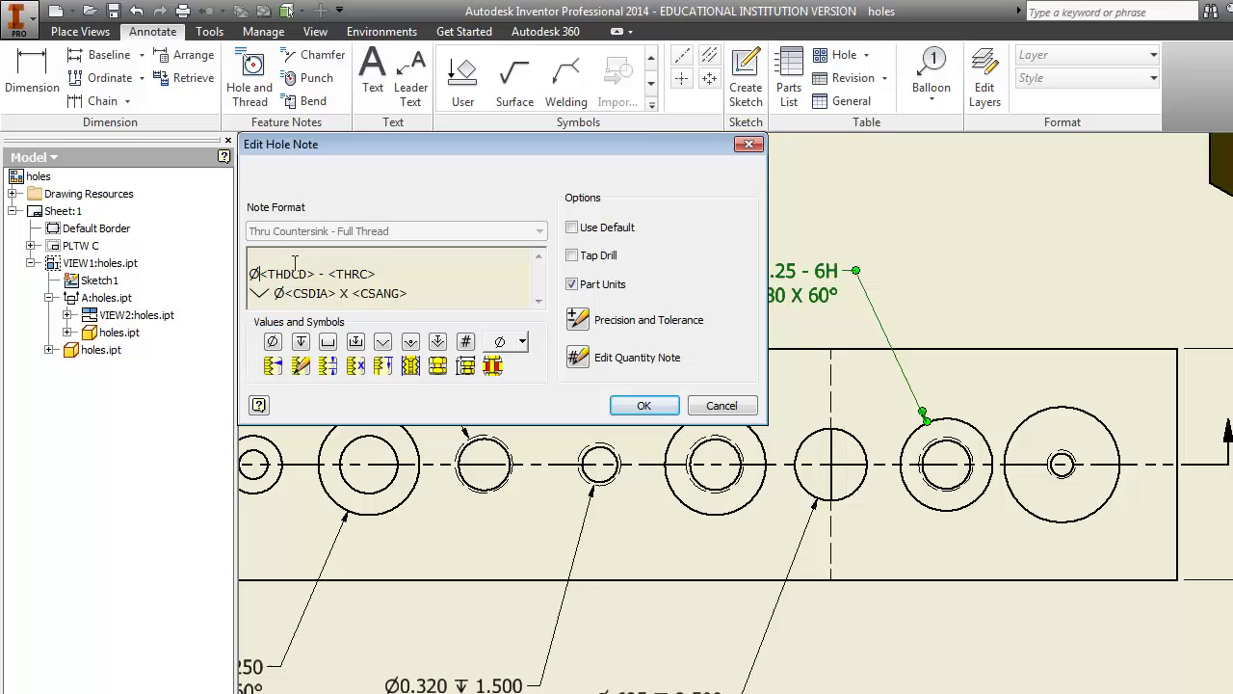
pyautogui.press('BackSpace')
pyautogui.press('BackSpace')
pyautogui.click(522, 343)
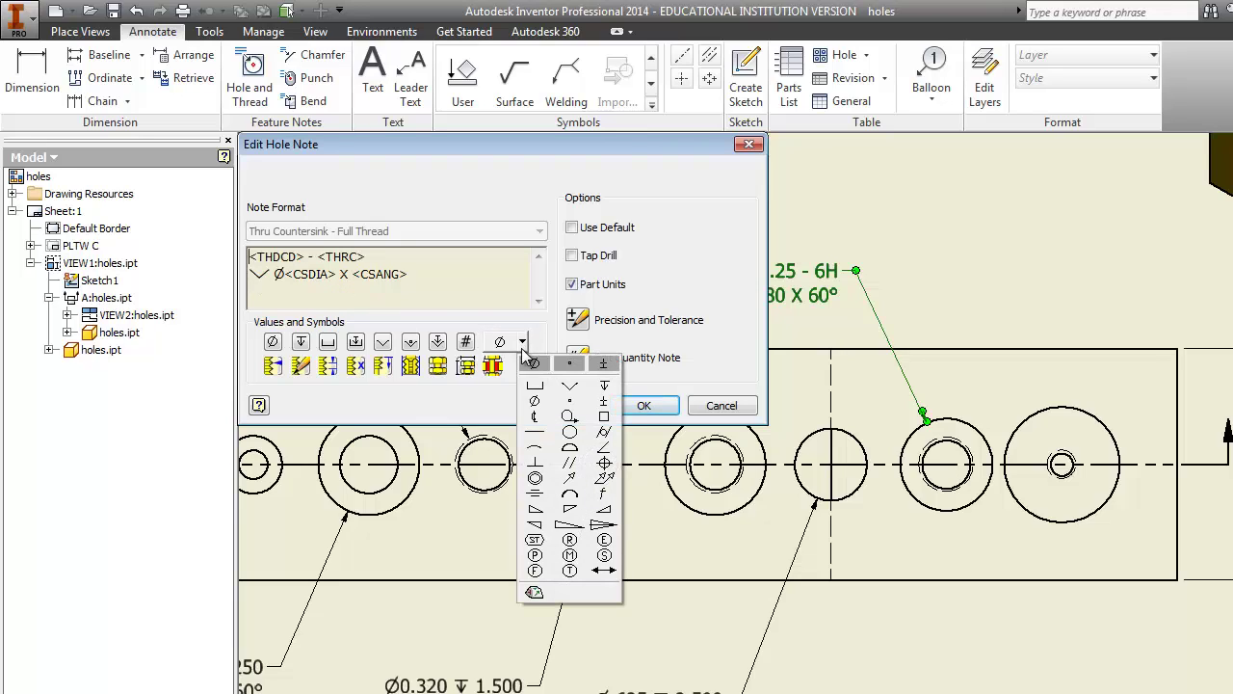
pyautogui.click(536, 401)
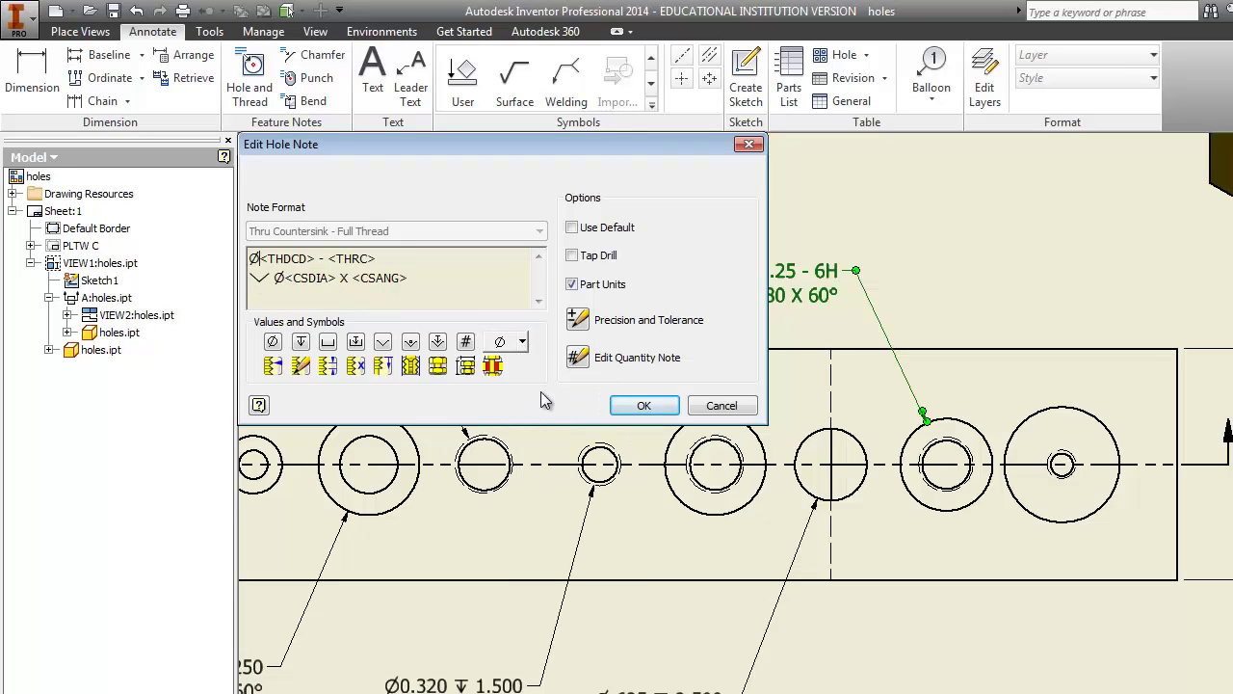
pyautogui.write('0.402')
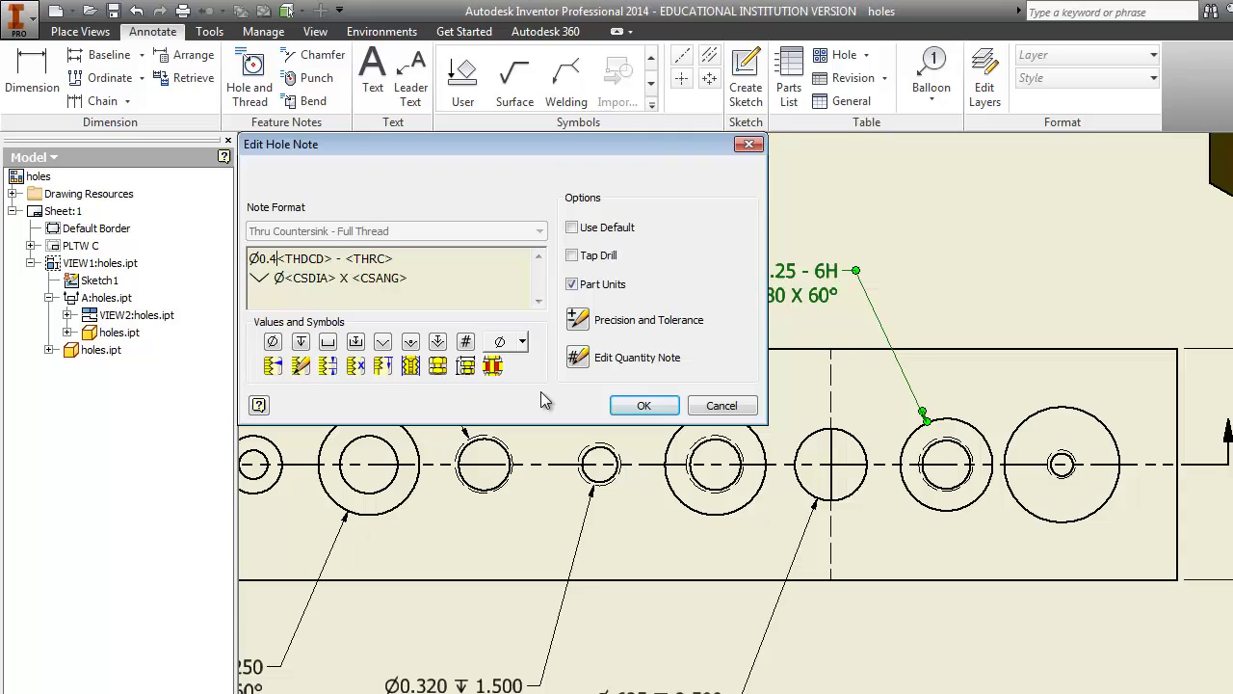
pyautogui.write(' THRU')
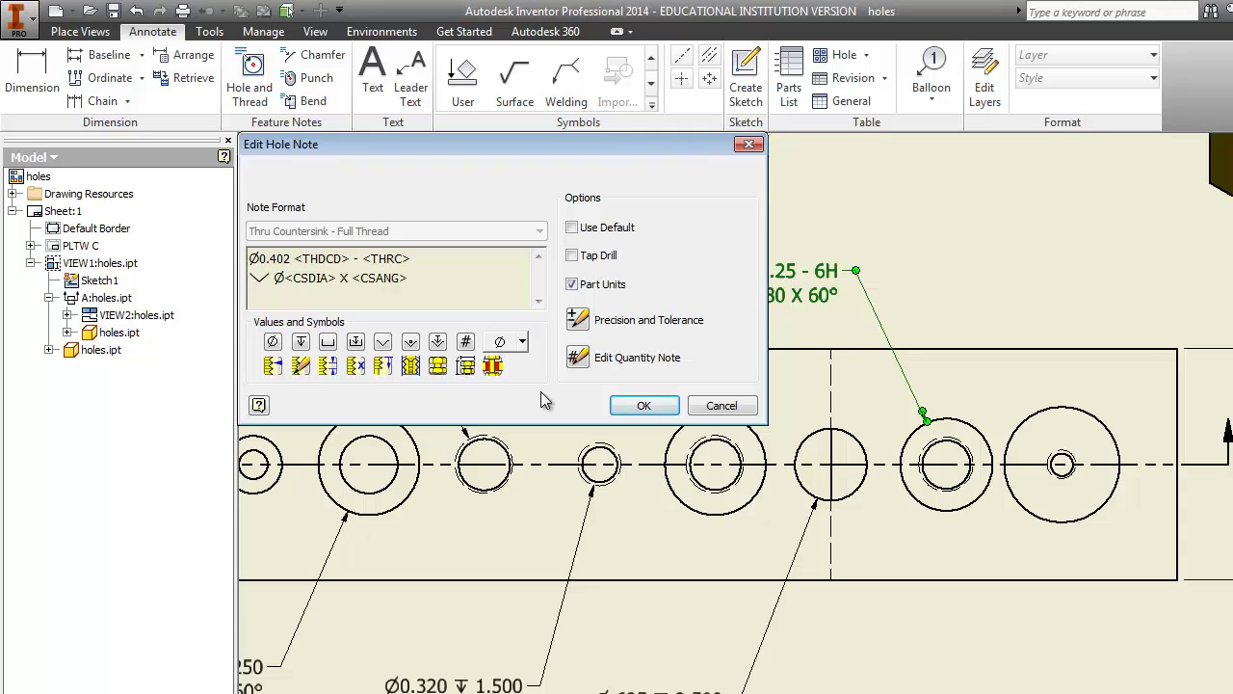
pyautogui.press('Return')
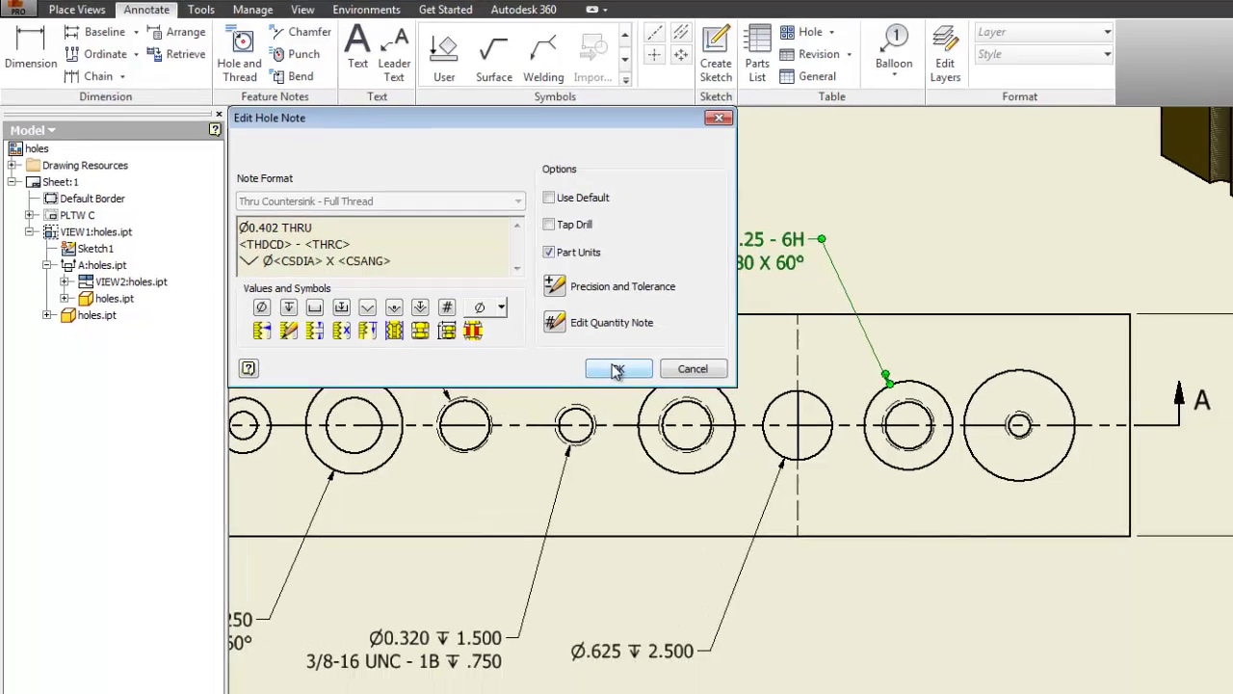
pyautogui.click(618, 369)
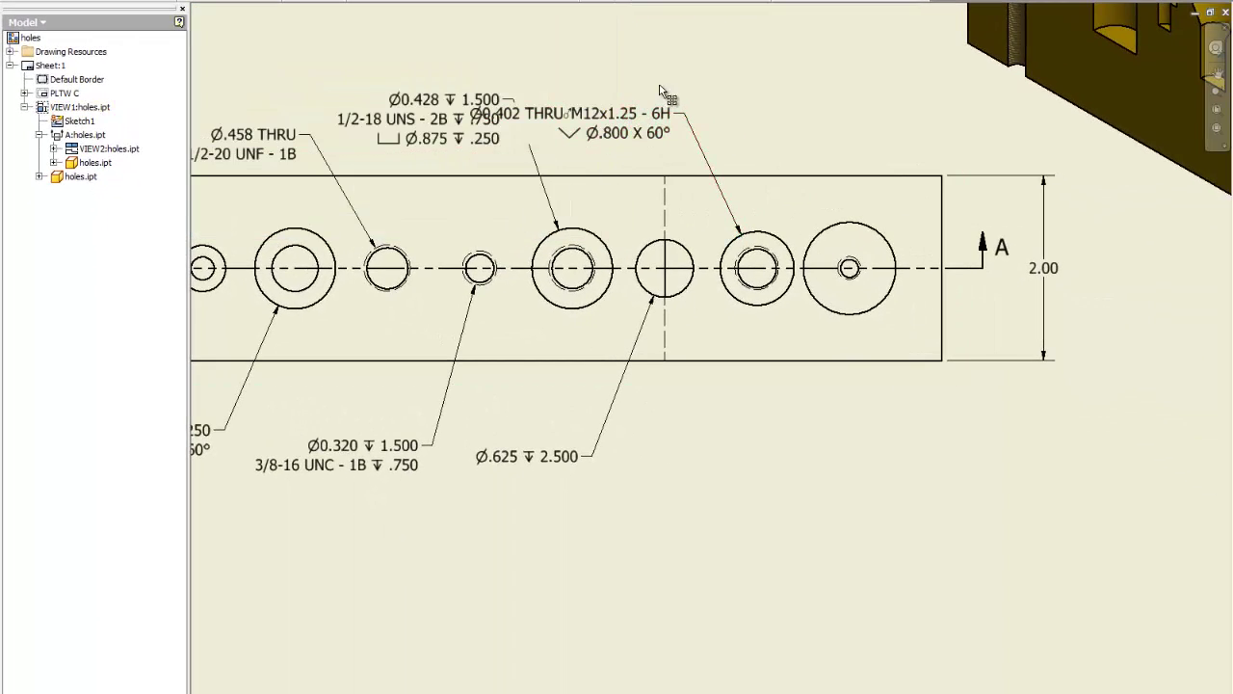
# Correct the line break so the thread callout sits on its own line.
pyautogui.doubleClick(644, 138)
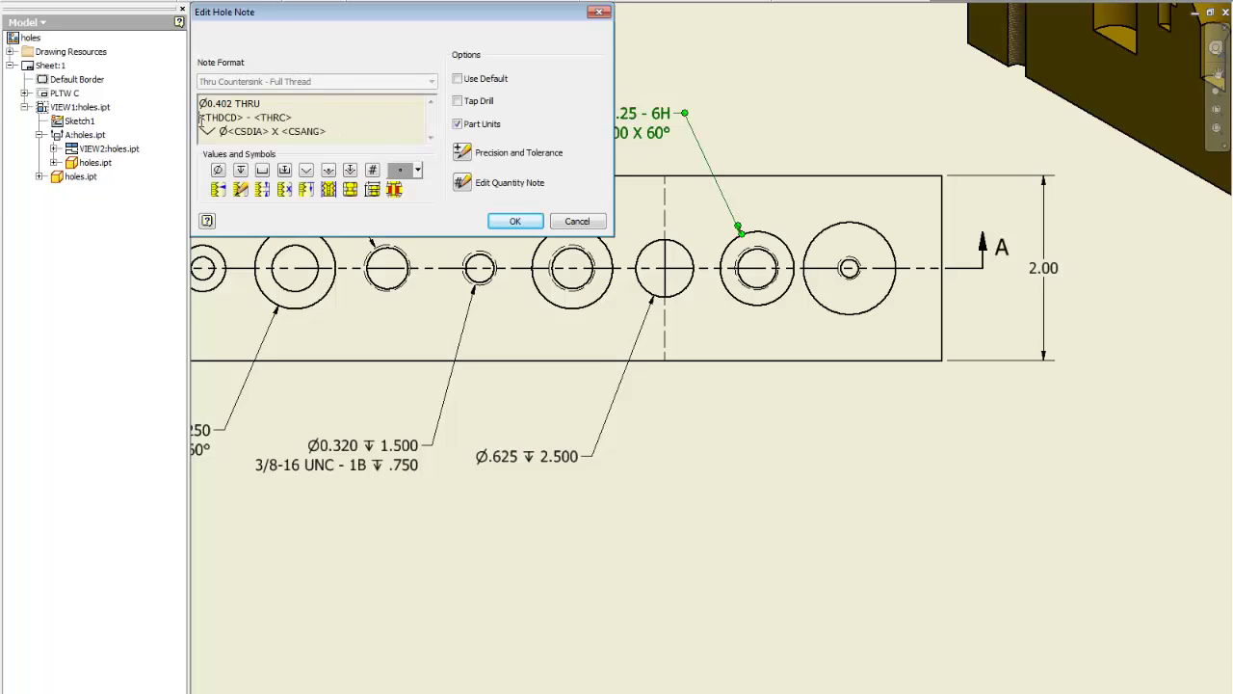
pyautogui.press('Delete')
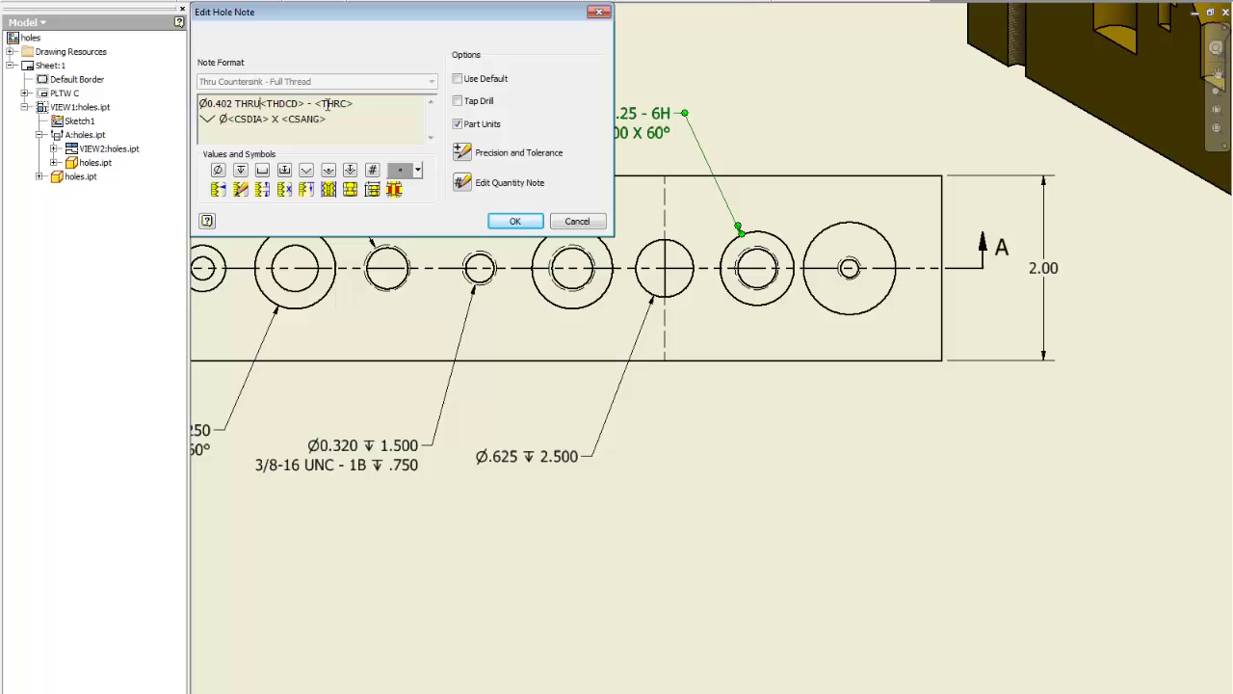
pyautogui.press('Return')
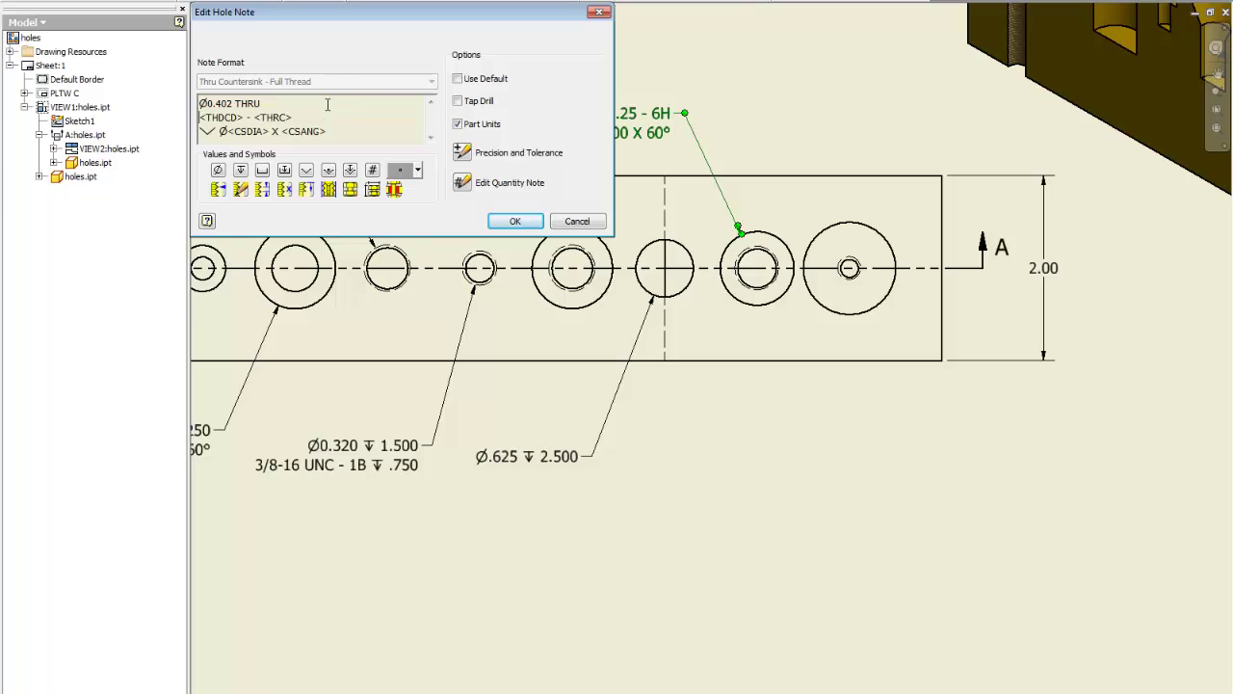
pyautogui.click(515, 221)
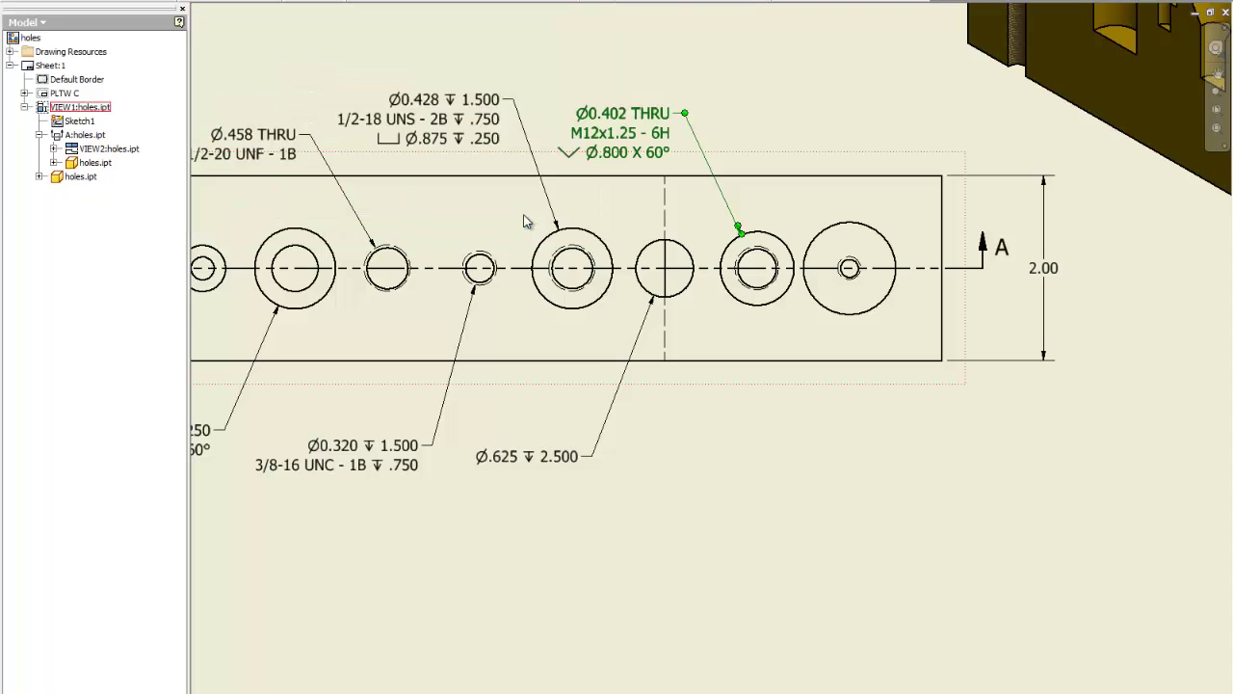
# Place a hole note for the large right-hand counterbored hole below the block.
pyautogui.click(644, 137)
pyautogui.press('Escape')
pyautogui.click(861, 314)
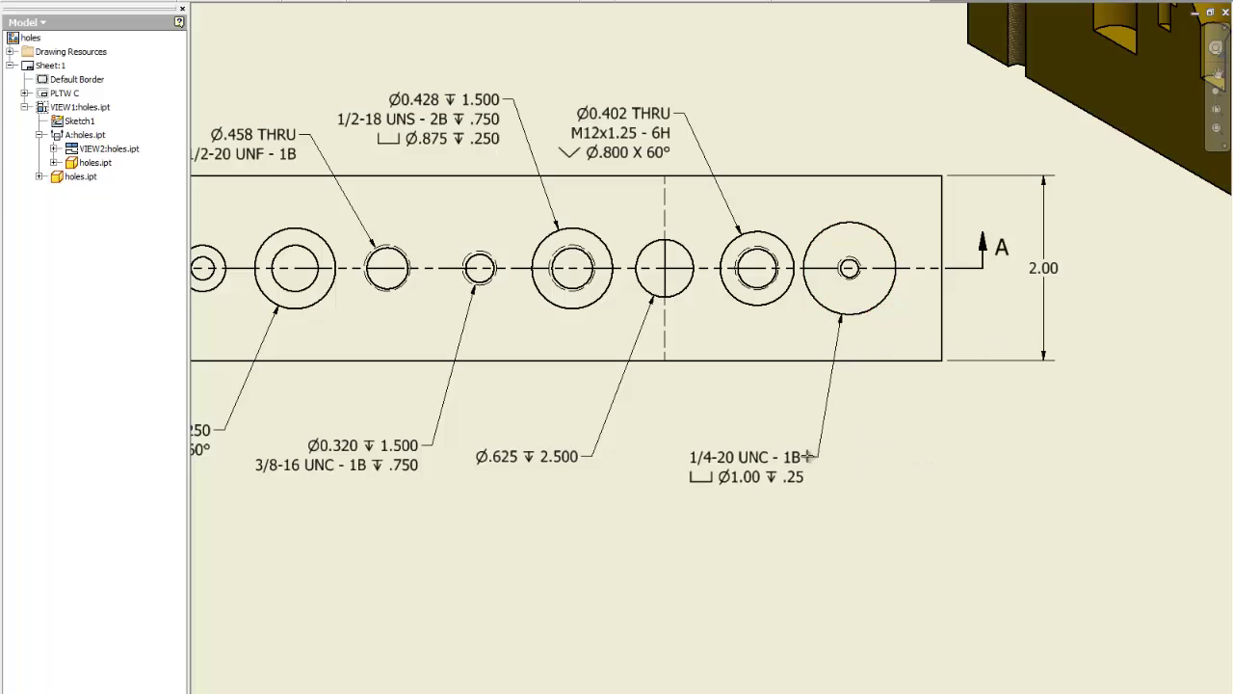
pyautogui.click(800, 452)
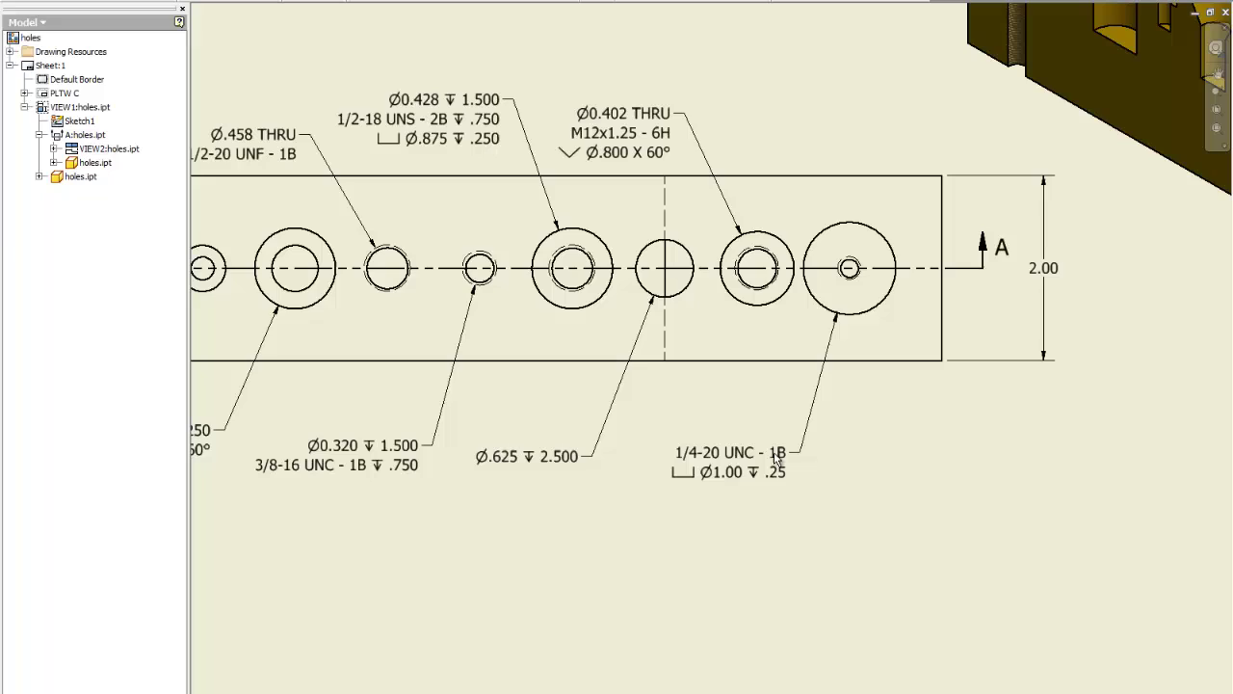
pyautogui.rightClick(882, 434)
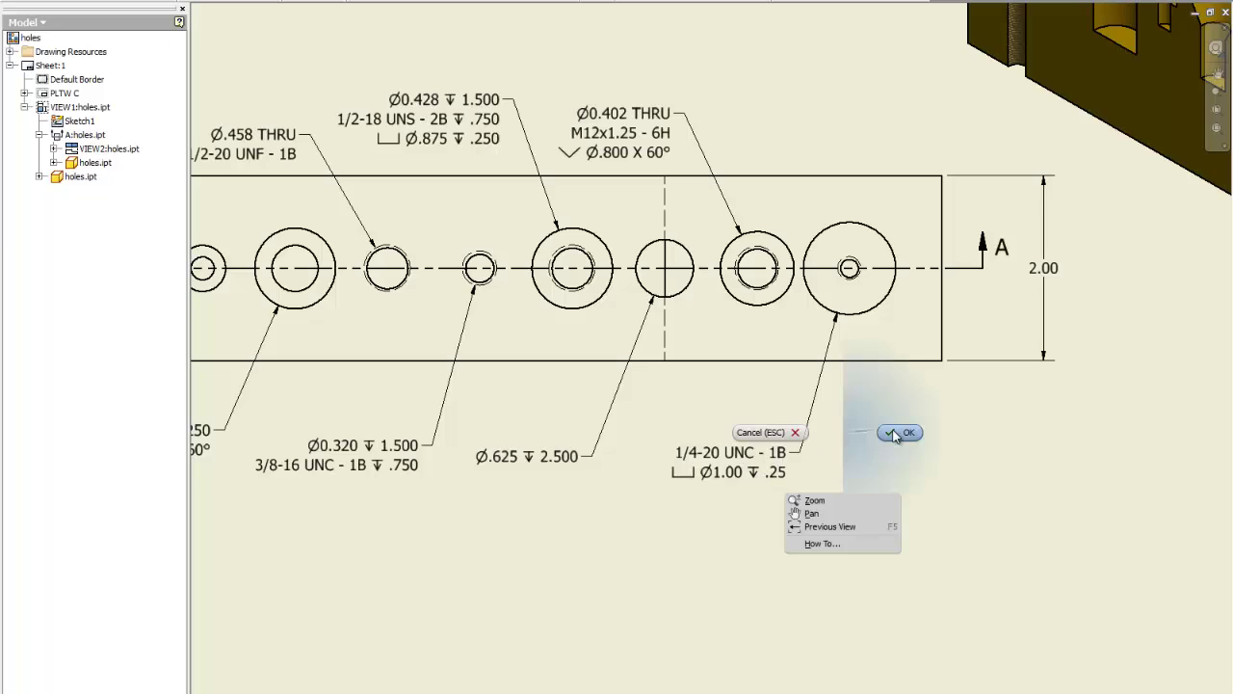
pyautogui.press('Escape')
pyautogui.click(742, 455)
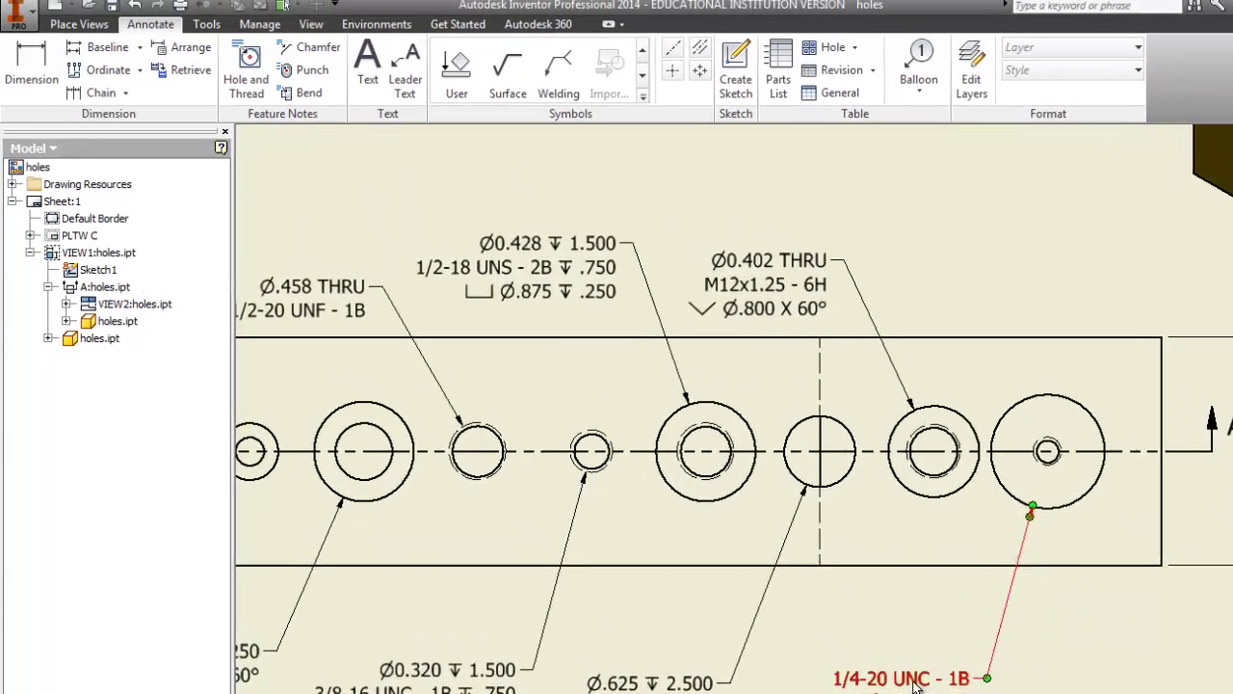
# Turn off global precision on the 1/4-20 UNC - 1B note and set diameter, counterbore and depth to 3.123.
pyautogui.doubleClick(913, 680)
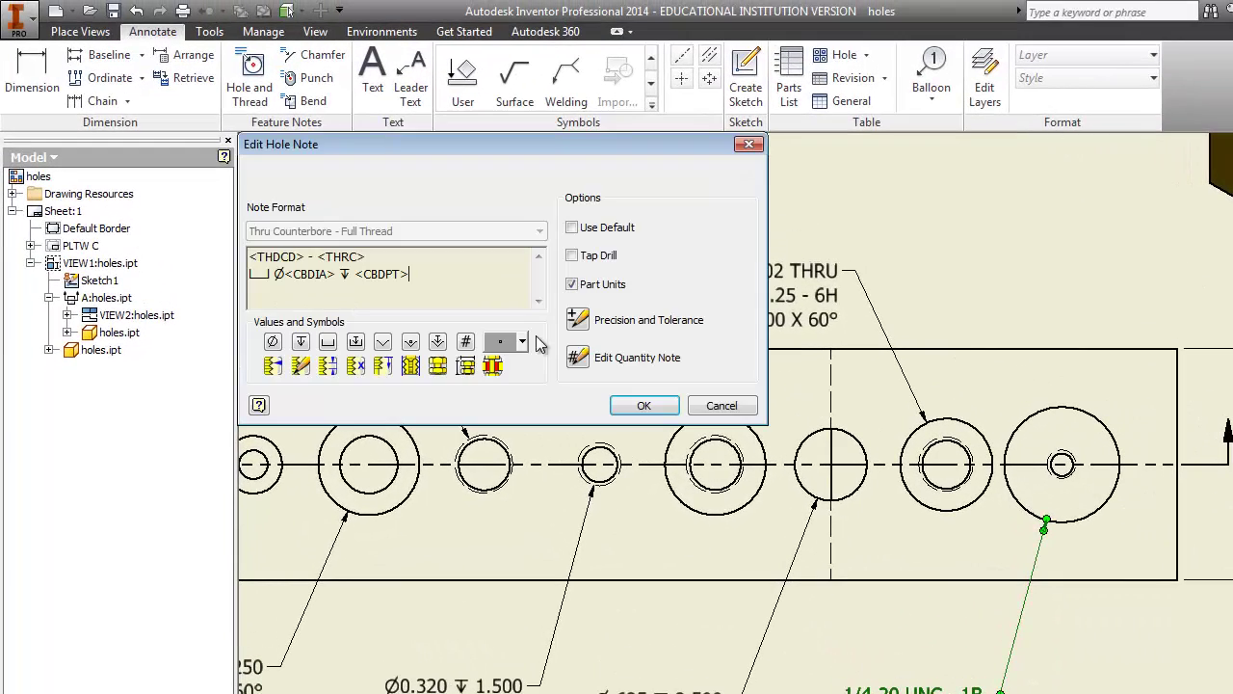
pyautogui.click(580, 319)
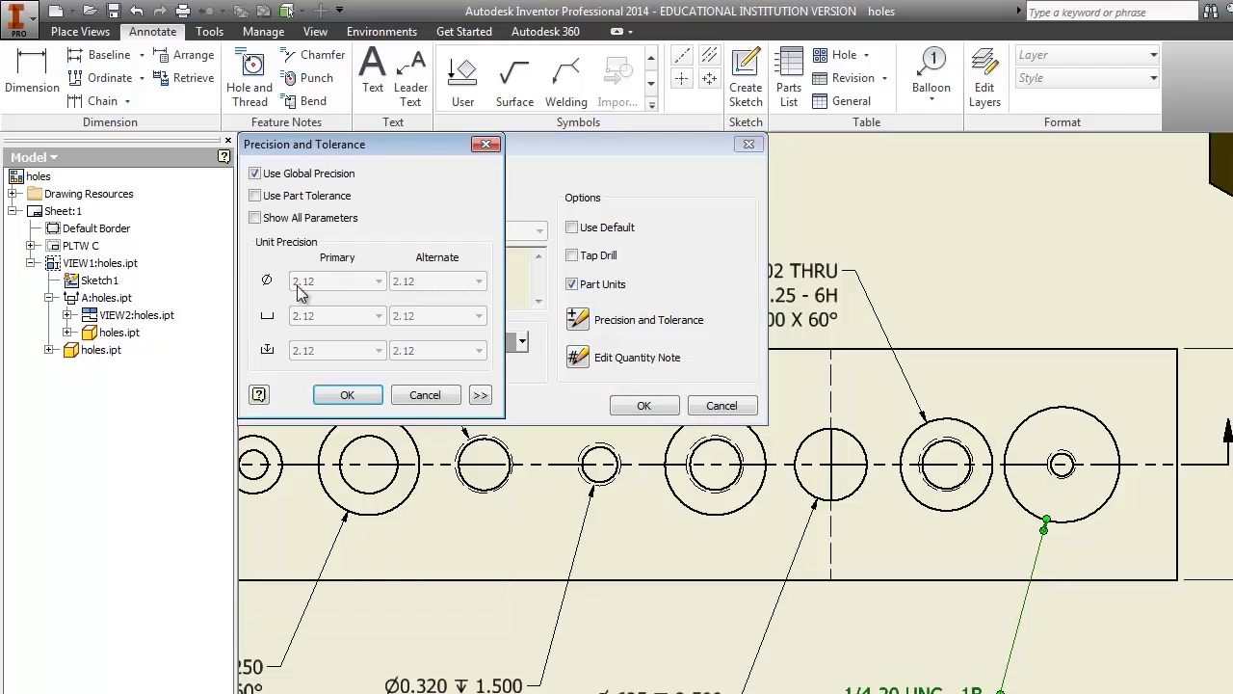
pyautogui.click(255, 175)
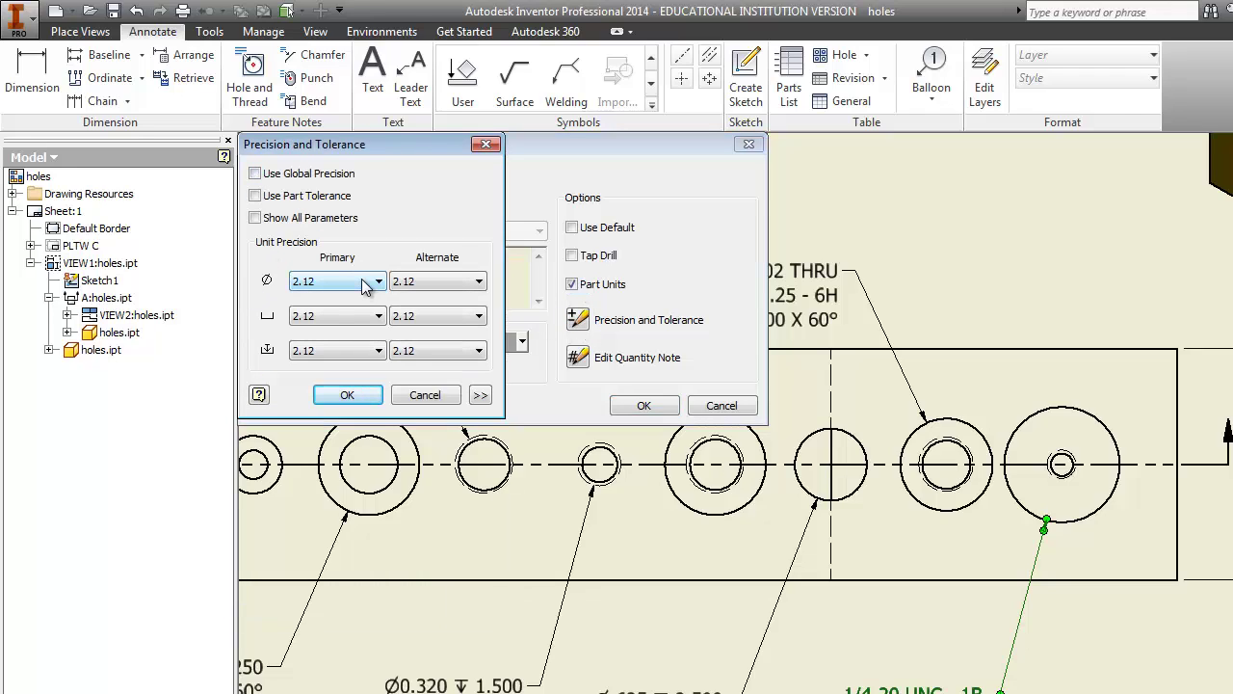
pyautogui.click(364, 285)
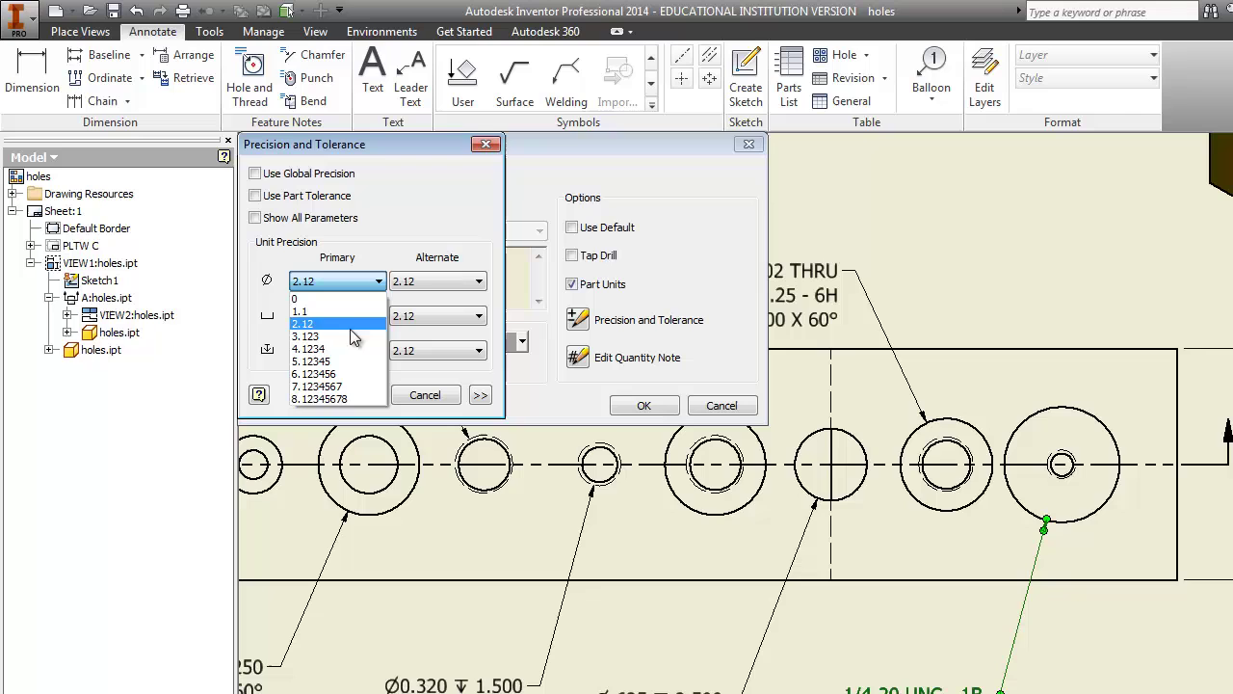
pyautogui.click(351, 340)
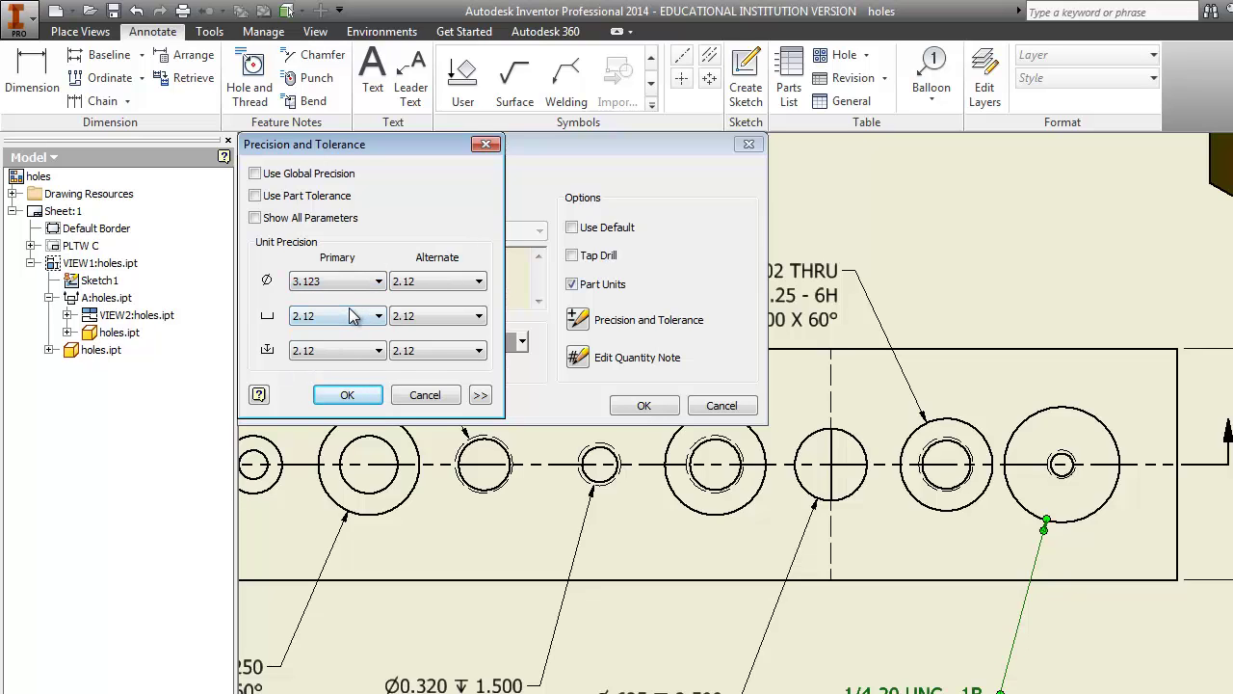
pyautogui.click(352, 317)
pyautogui.click(344, 371)
pyautogui.click(345, 350)
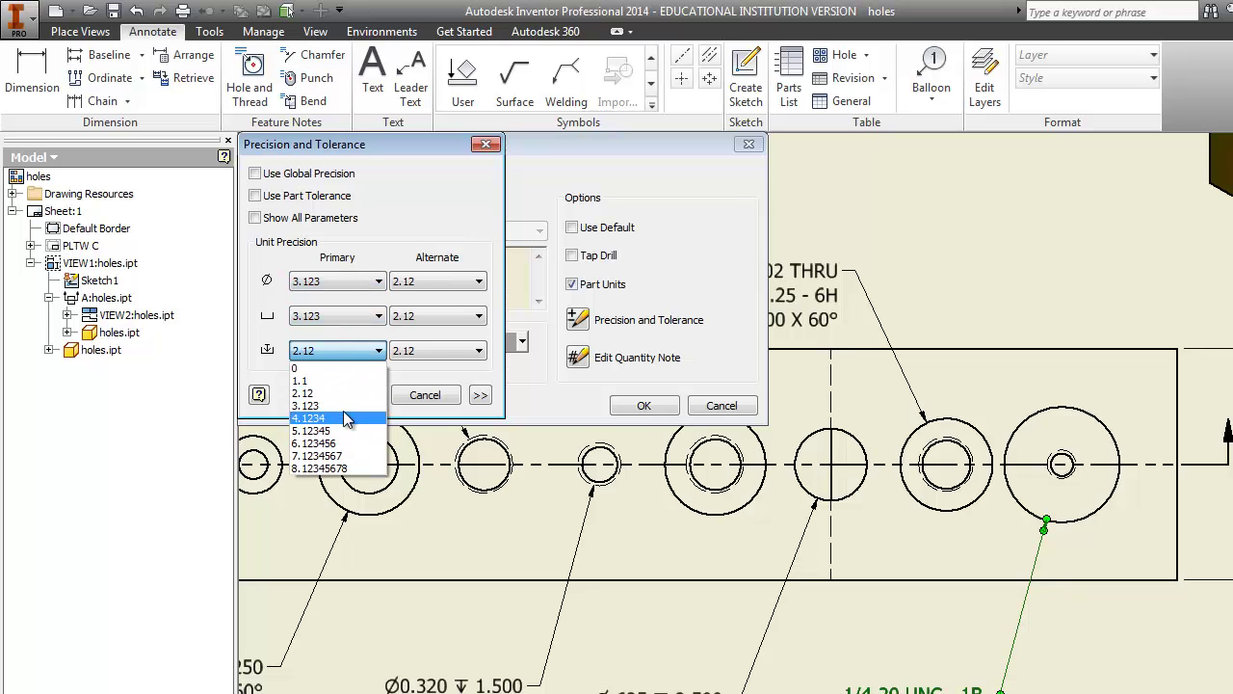
pyautogui.click(305, 405)
pyautogui.click(353, 395)
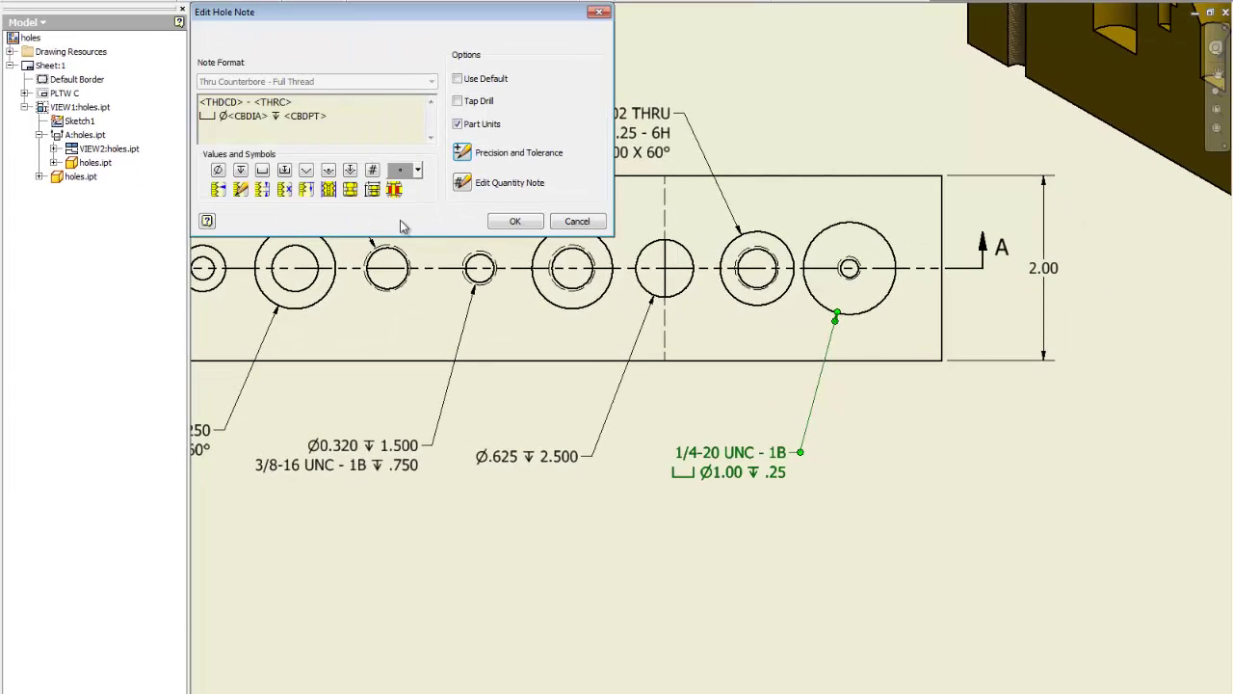
pyautogui.click(491, 222)
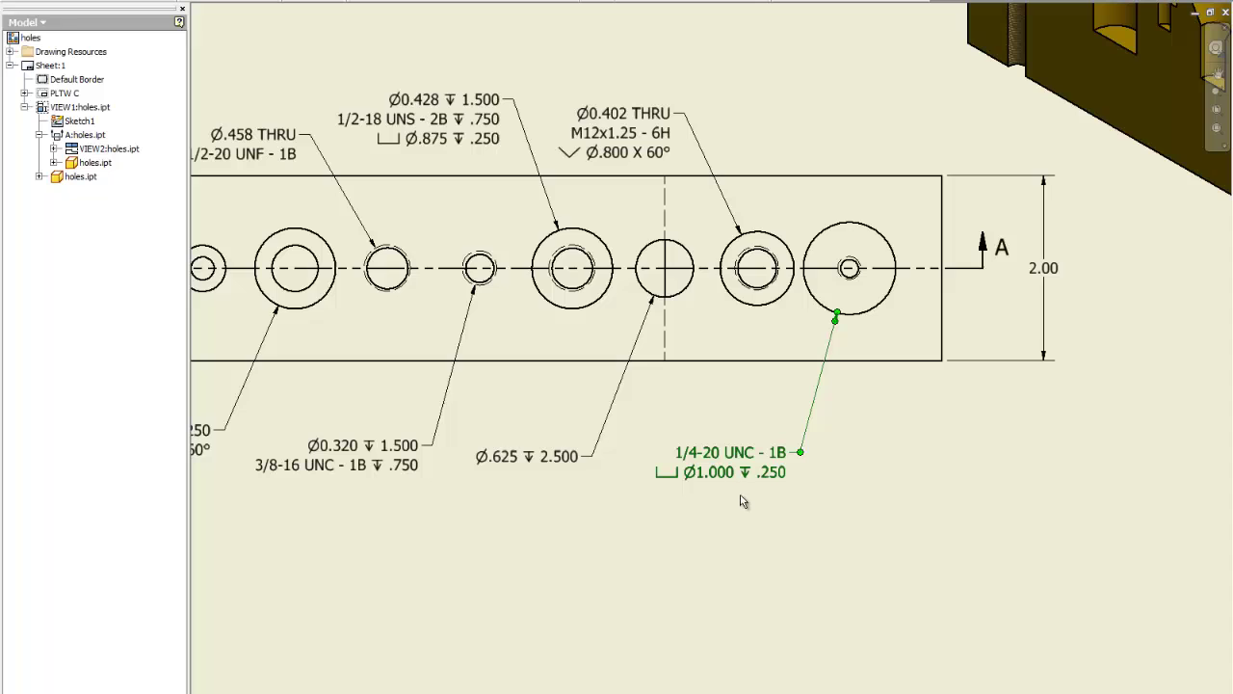
# Shift the M10x0.75 - 6H thread note slightly right, clear of the sheet border.
pyautogui.scroll(-5, 756, 375)
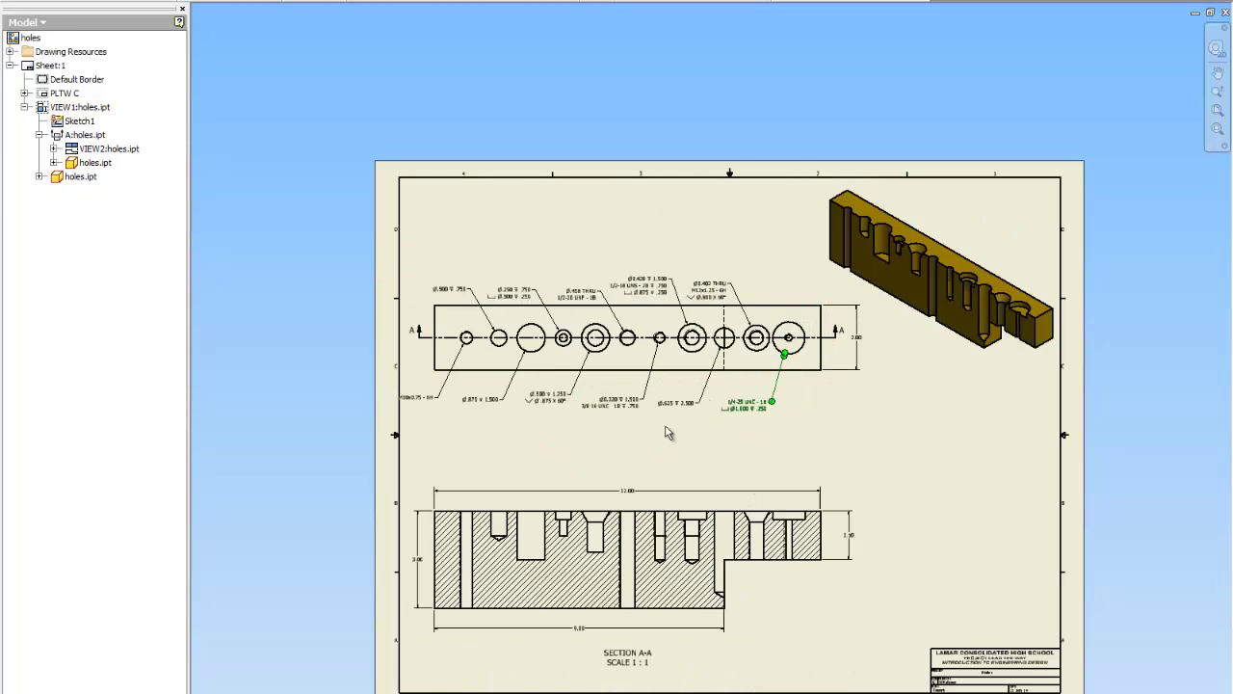
pyautogui.scroll(4, 645, 443)
pyautogui.scroll(-2, 634, 456)
pyautogui.scroll(3, 490, 618)
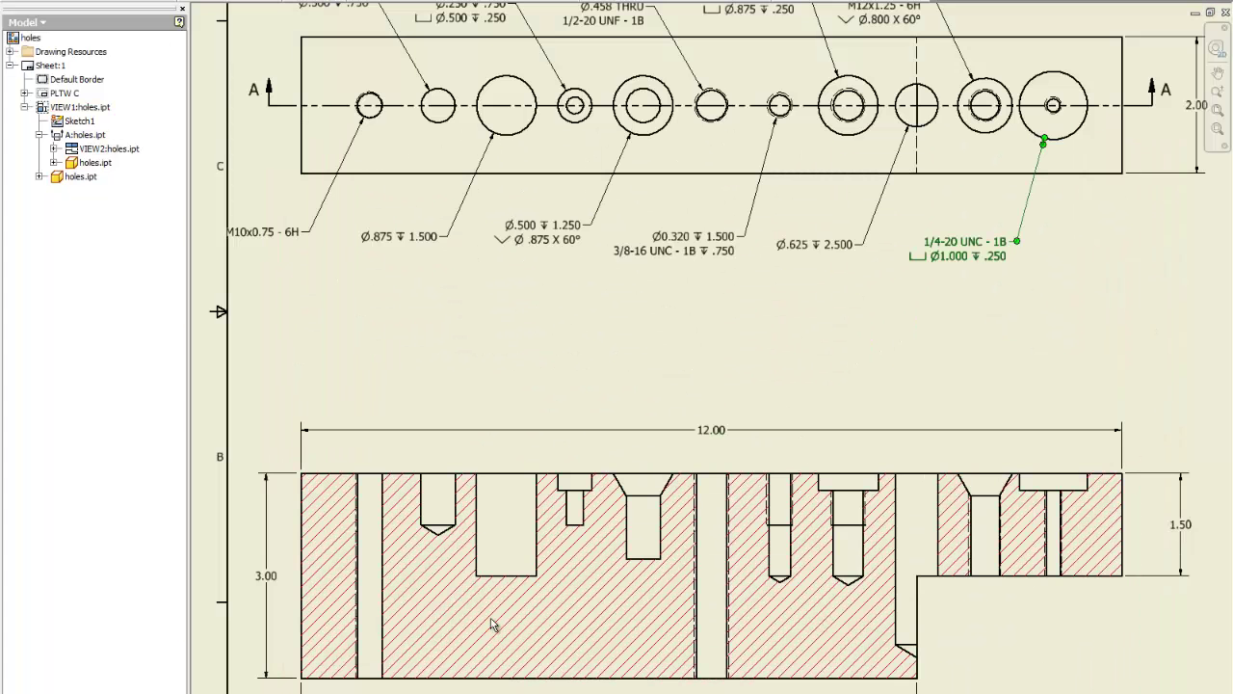
pyautogui.scroll(-3, 491, 618)
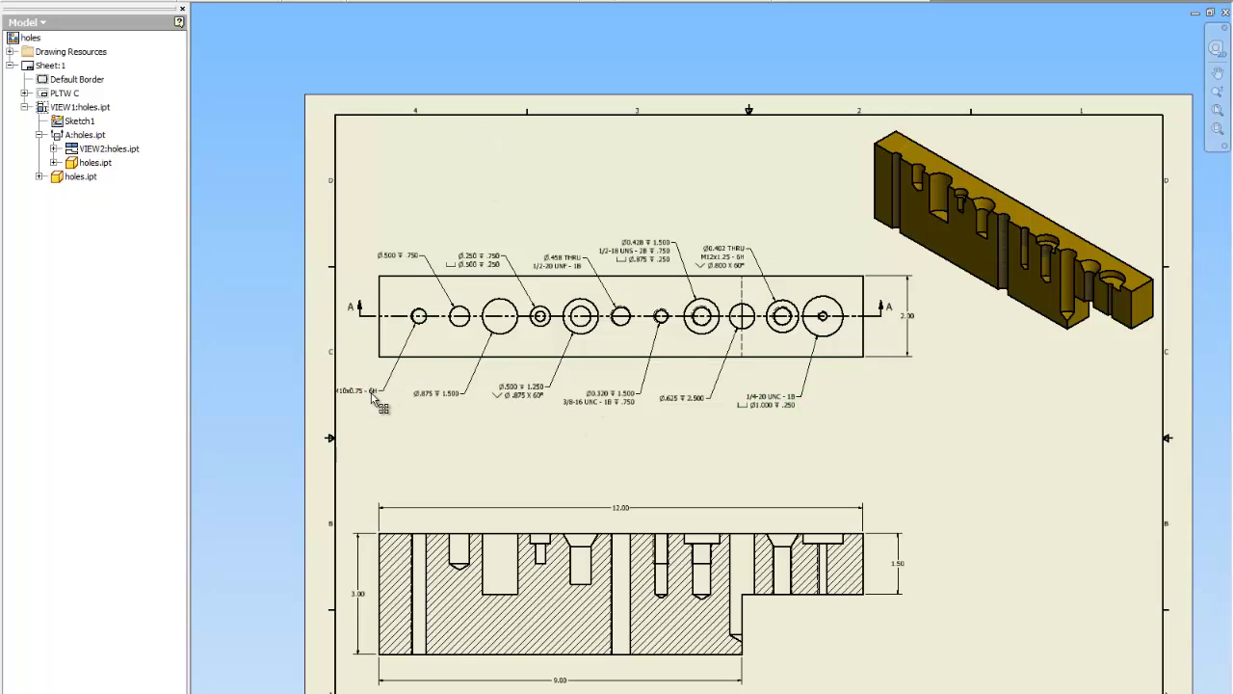
pyautogui.moveTo(386, 393); pyautogui.dragTo(398, 394)
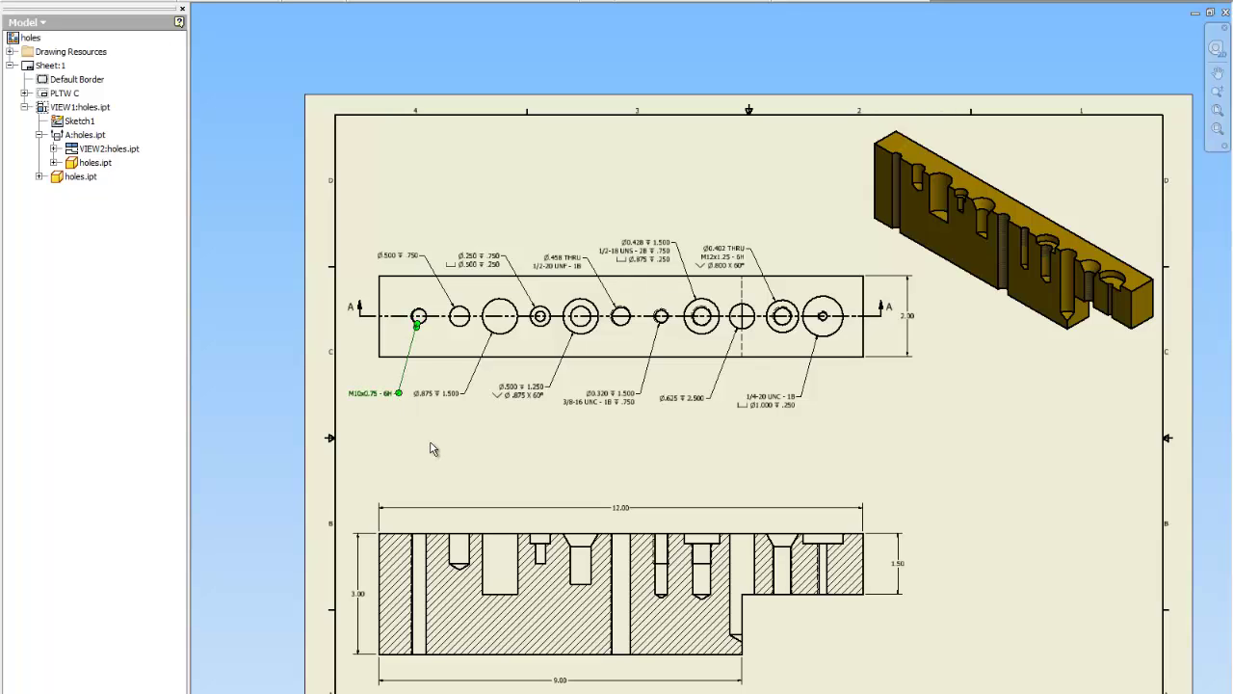
pyautogui.scroll(3, 413, 340)
pyautogui.scroll(-2, 413, 339)
pyautogui.scroll(3, 412, 333)
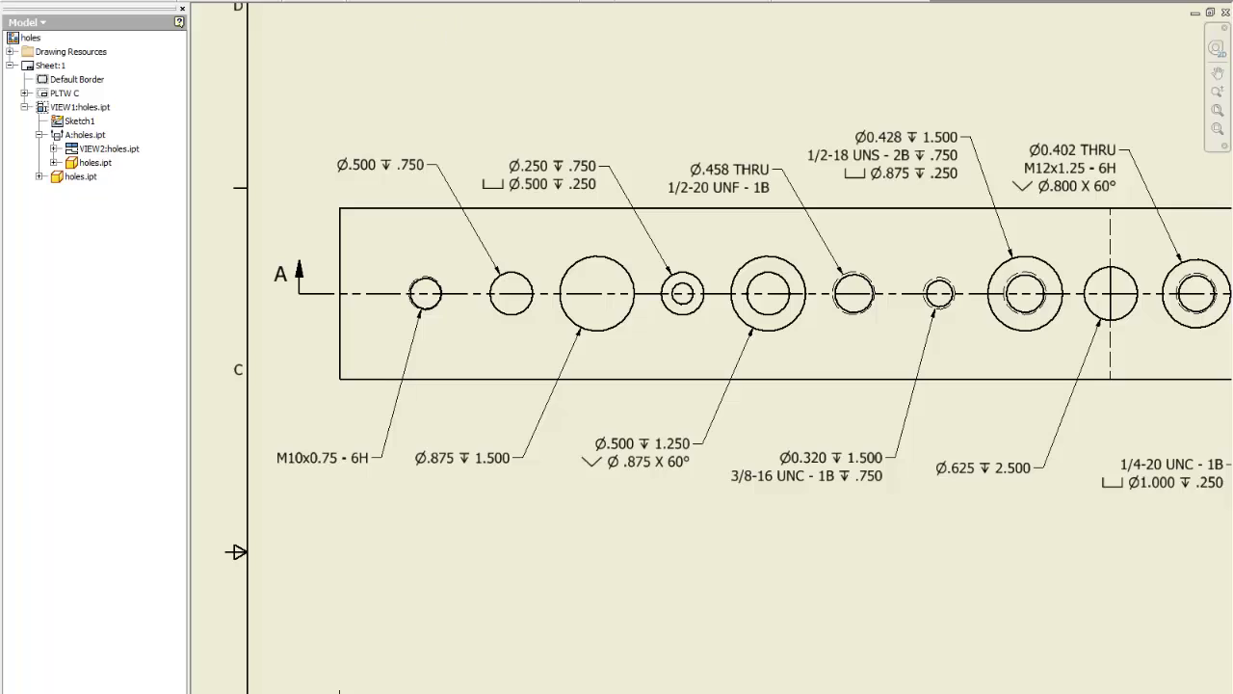
# Add center marks to the first eight holes across the top view.
pyautogui.click(373, 77)
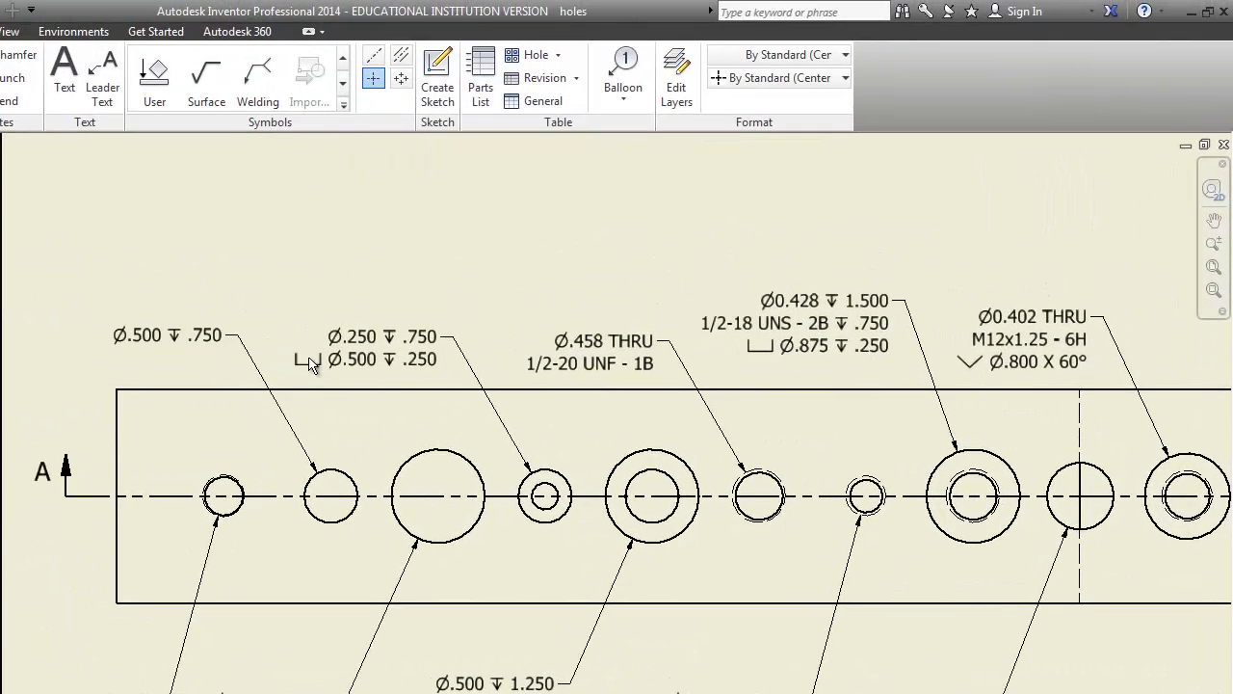
pyautogui.click(244, 479)
pyautogui.click(353, 479)
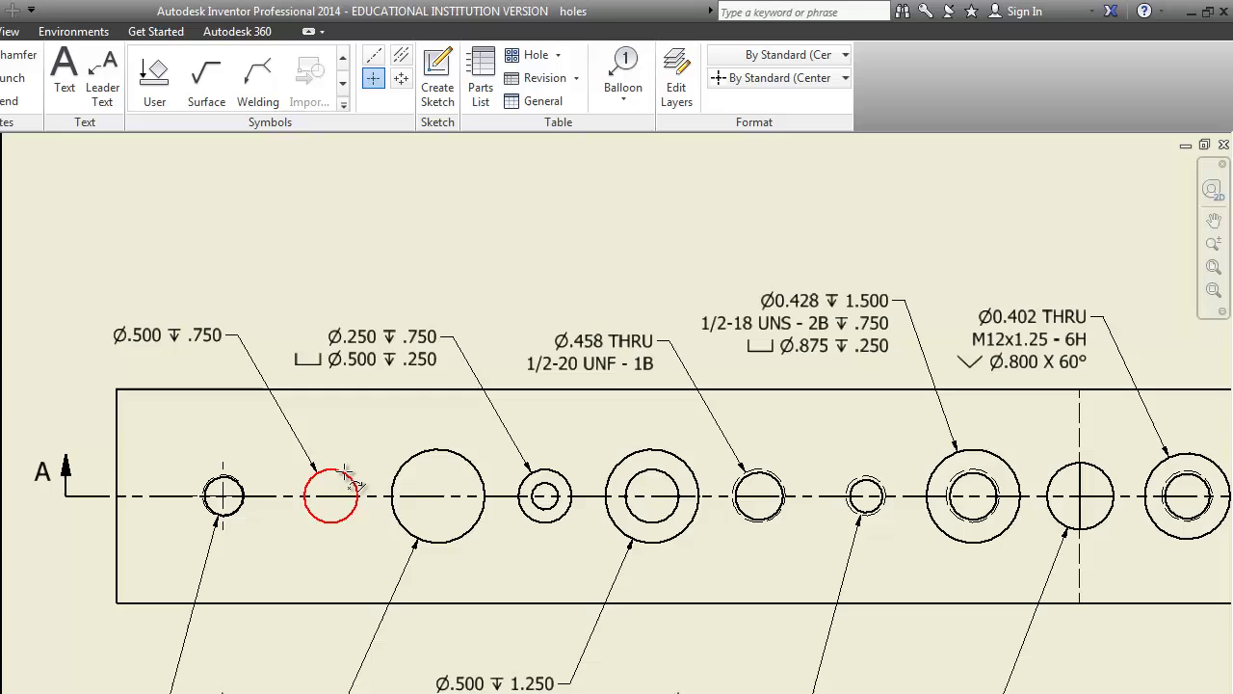
pyautogui.click(471, 456)
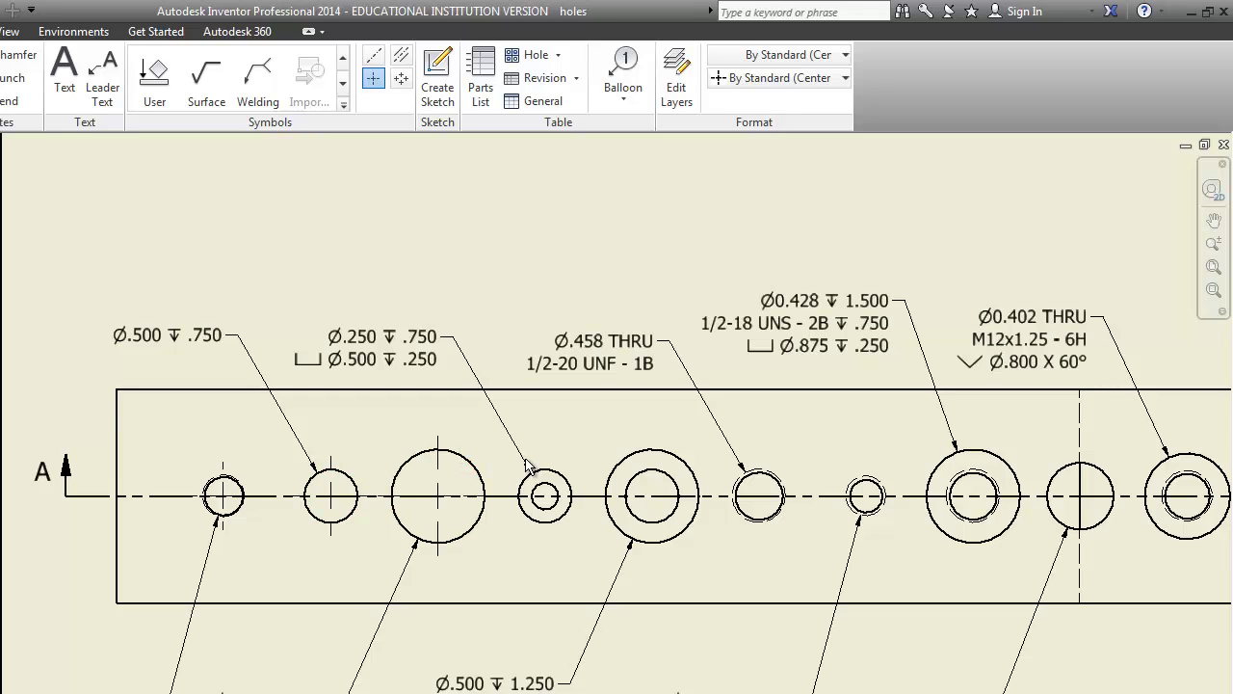
pyautogui.click(570, 484)
pyautogui.click(684, 465)
pyautogui.click(782, 473)
pyautogui.click(875, 487)
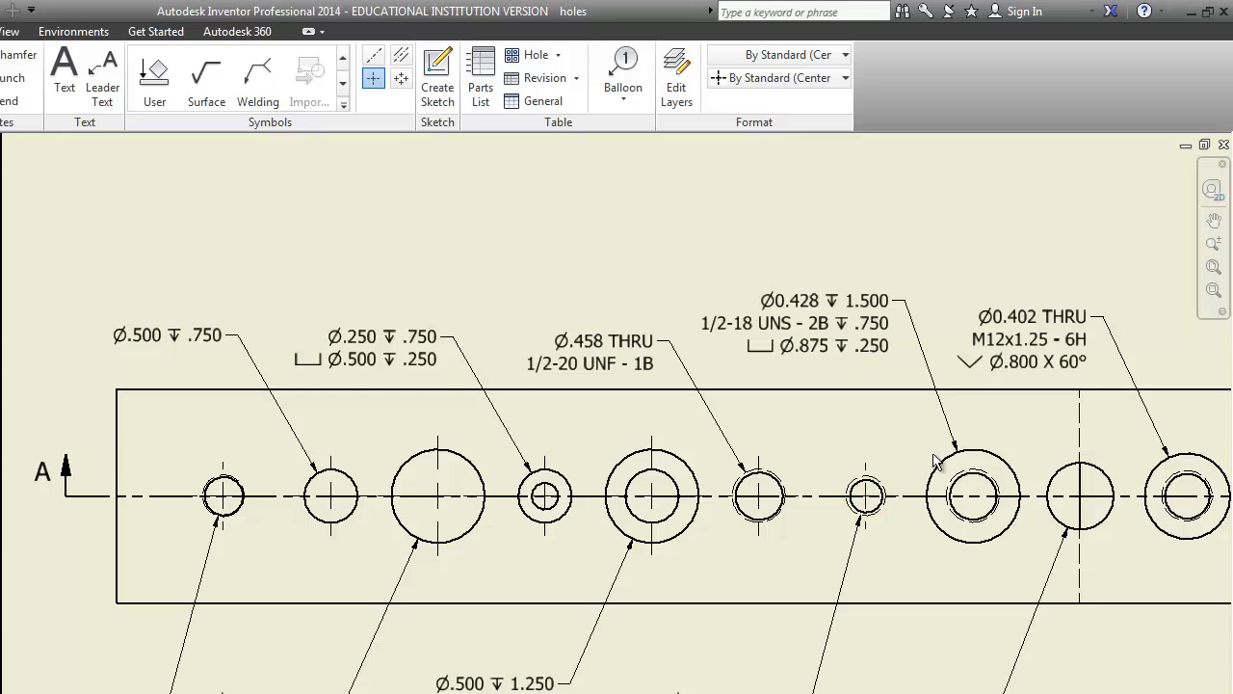
pyautogui.click(991, 451)
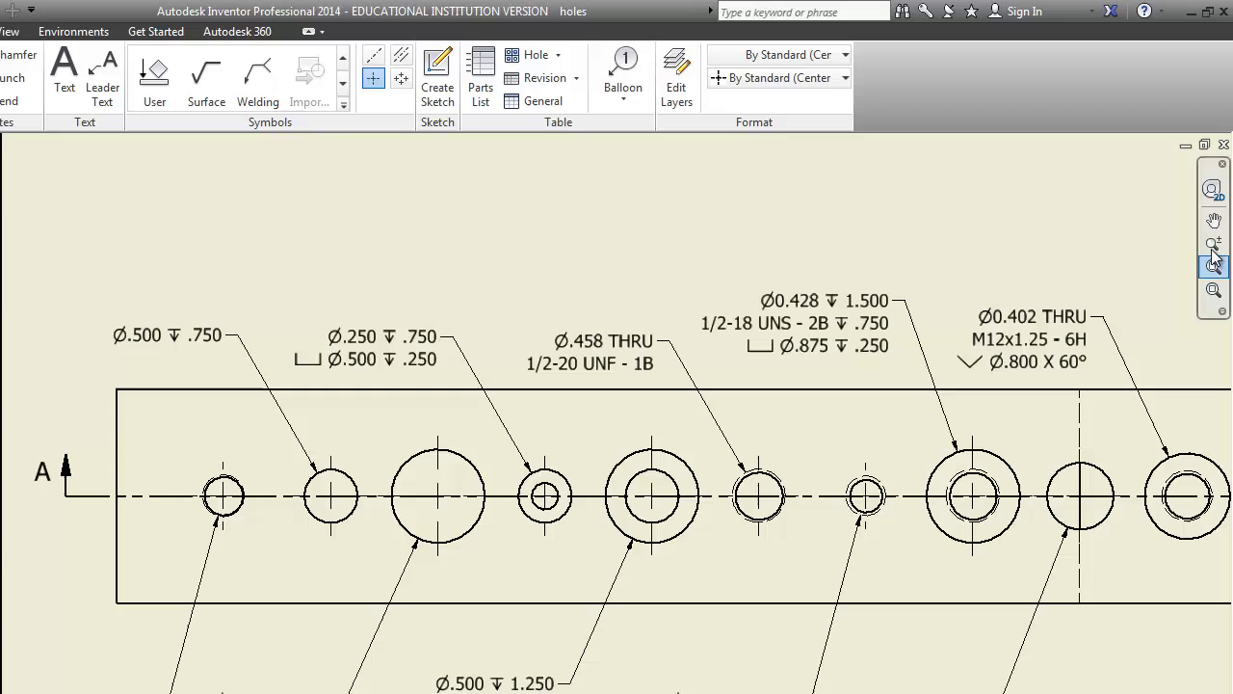
# Pan right and add center marks to the section-line hole and the large right-hand hole.
pyautogui.click(1213, 220)
pyautogui.moveTo(1151, 468); pyautogui.dragTo(602, 472)
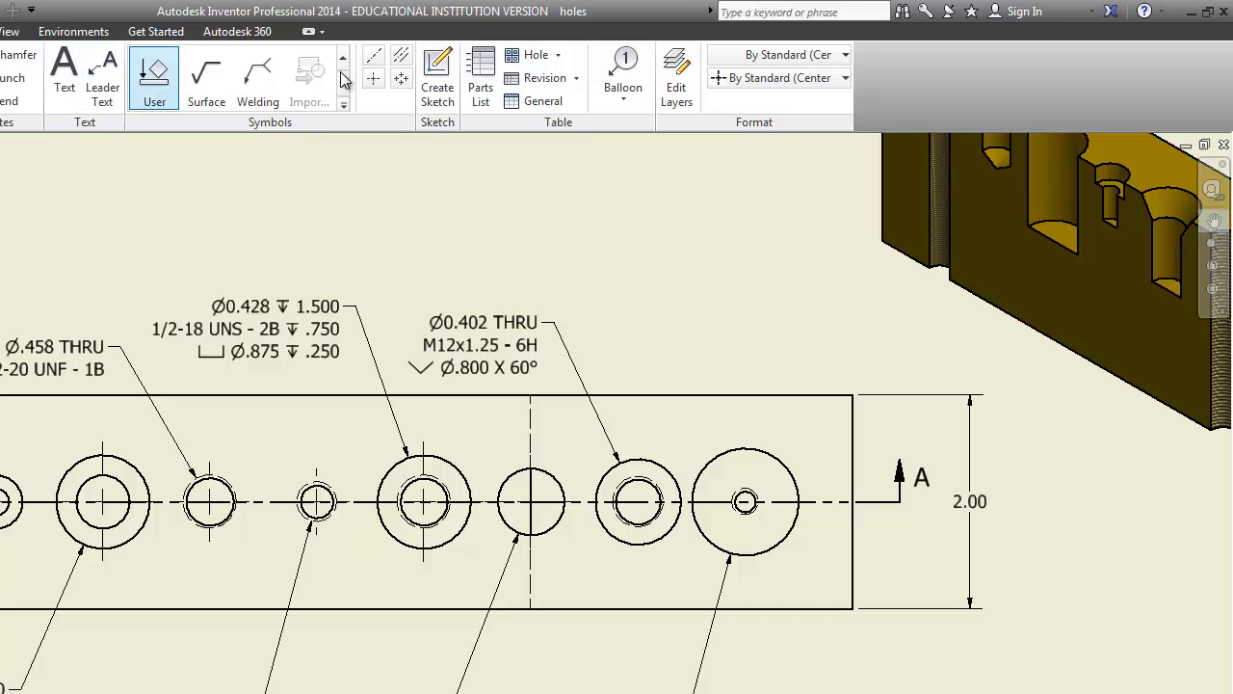
pyautogui.click(373, 78)
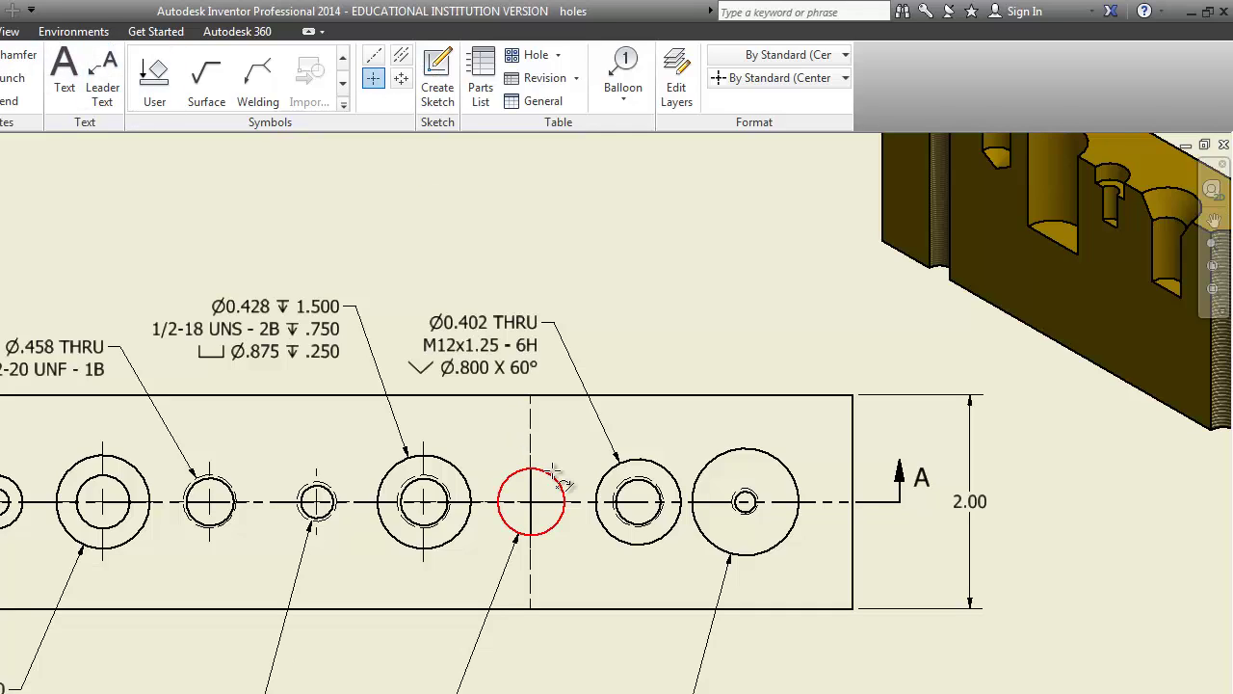
pyautogui.click(669, 465)
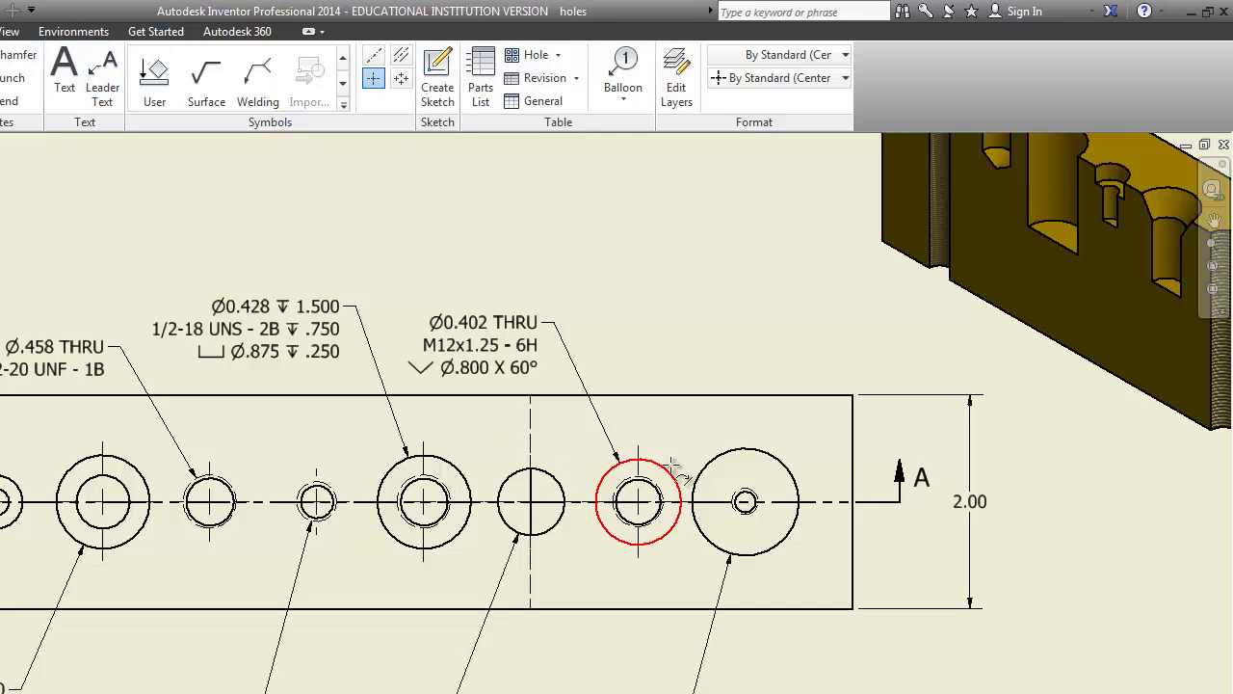
pyautogui.click(796, 462)
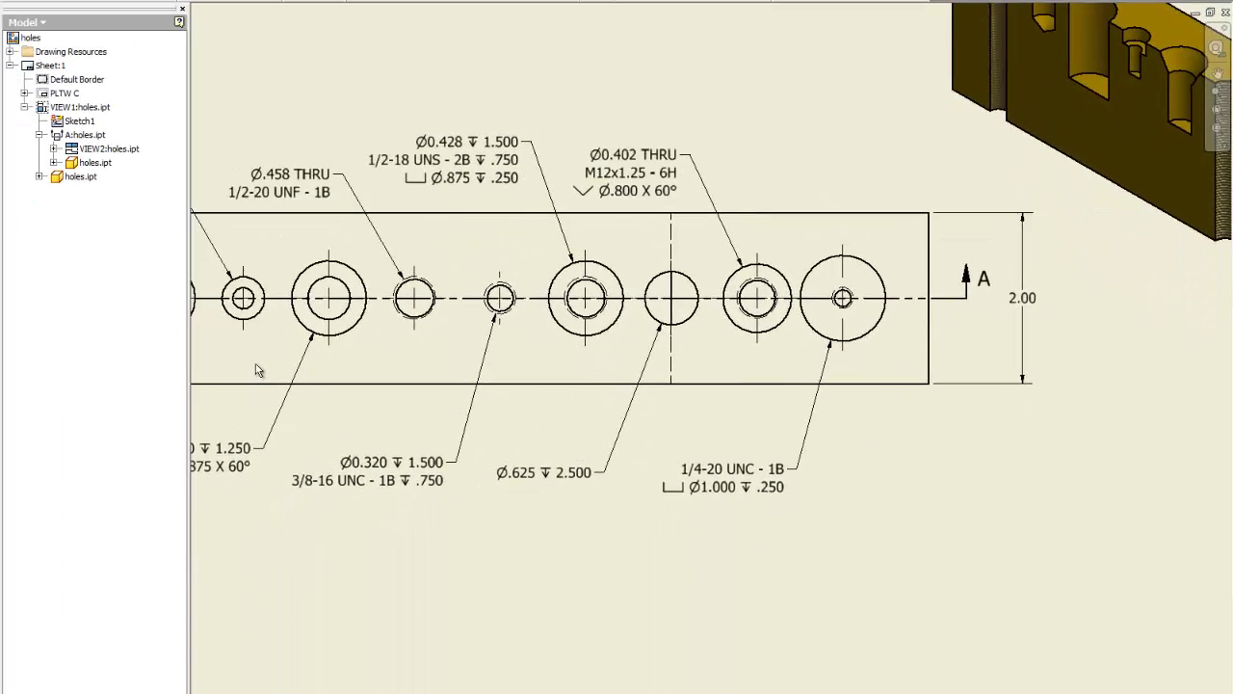
# Zoom out and pan so the full top view and section are visible.
pyautogui.scroll(-3, 257, 370)
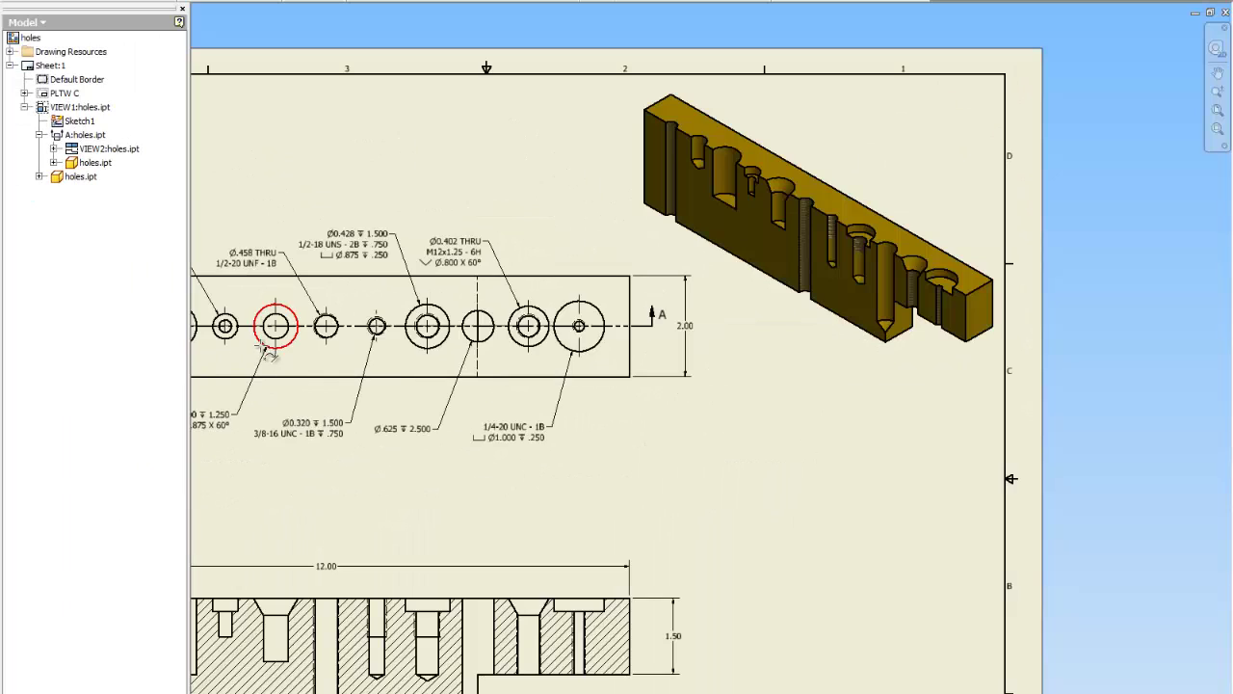
pyautogui.click(1218, 74)
pyautogui.moveTo(395, 382); pyautogui.dragTo(623, 340)
# Add bisector centerlines through the first hole, the wide hole and the small counterbored hole.
pyautogui.rightClick(486, 324)
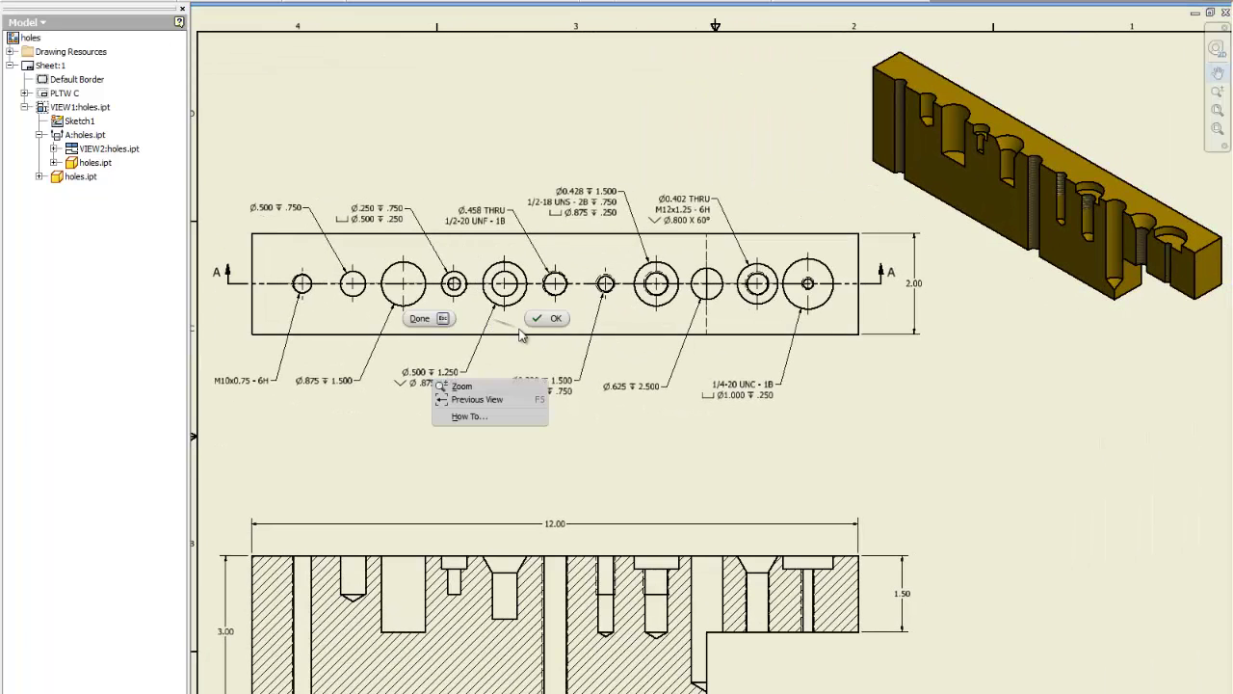
pyautogui.click(551, 323)
pyautogui.scroll(3, 295, 669)
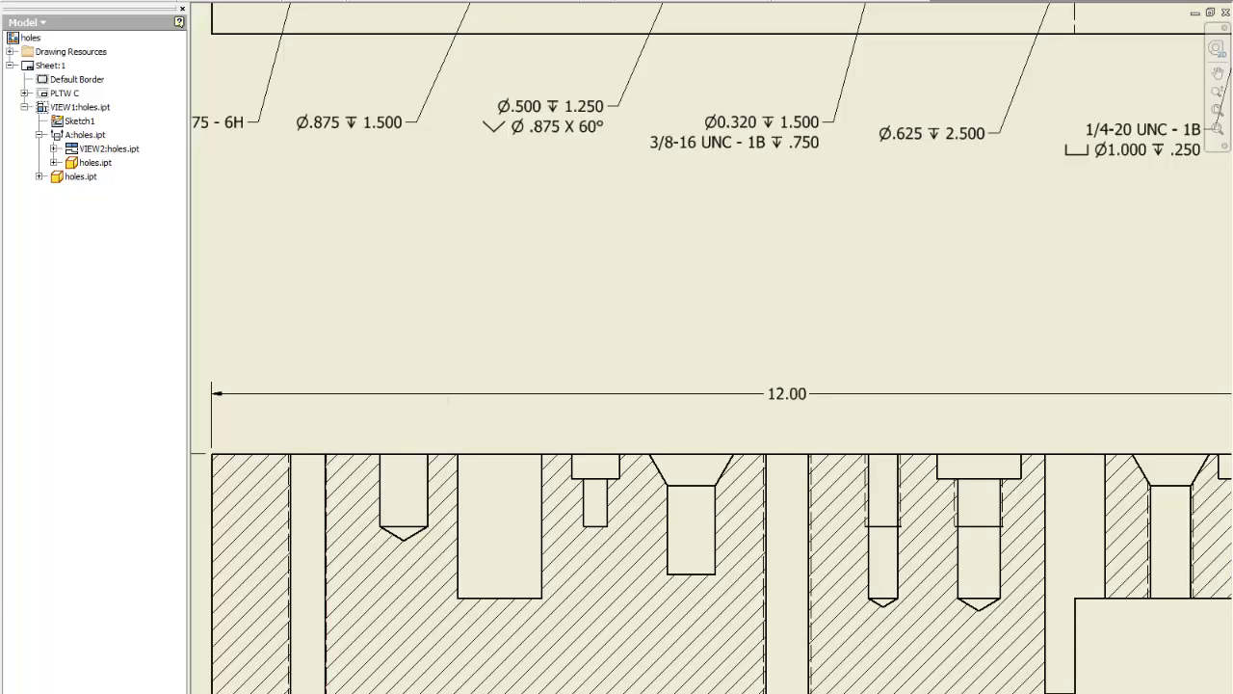
pyautogui.click(401, 55)
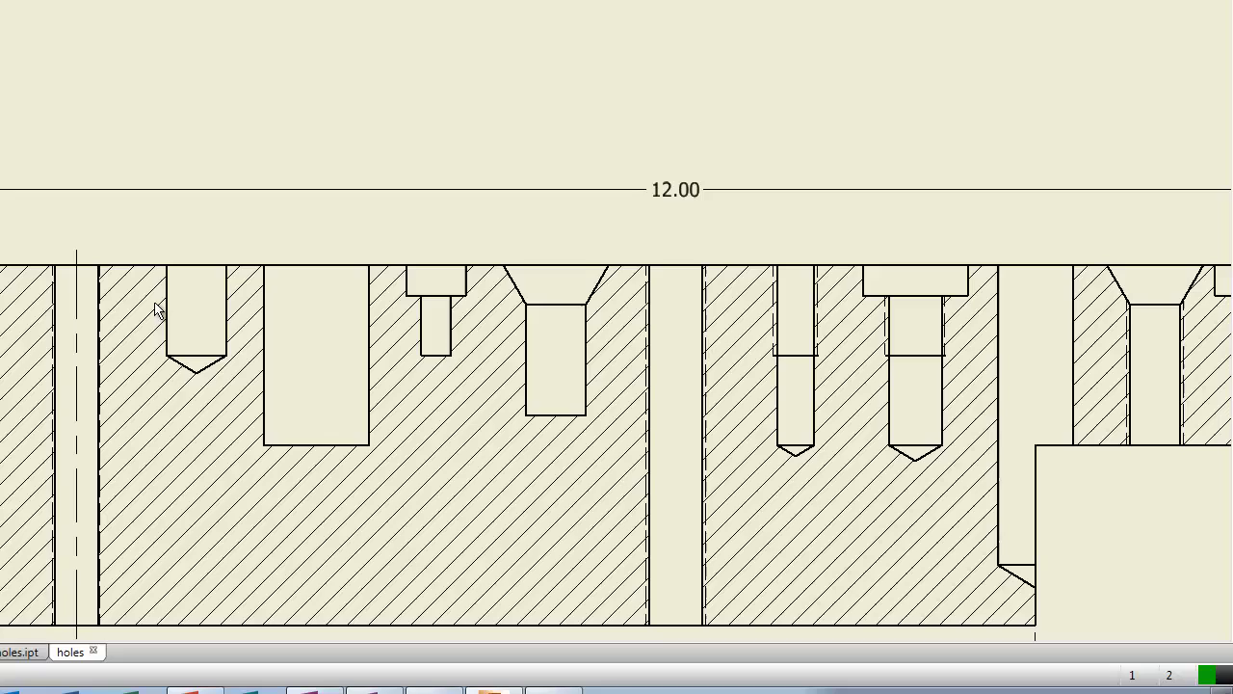
pyautogui.click(167, 311)
pyautogui.click(227, 311)
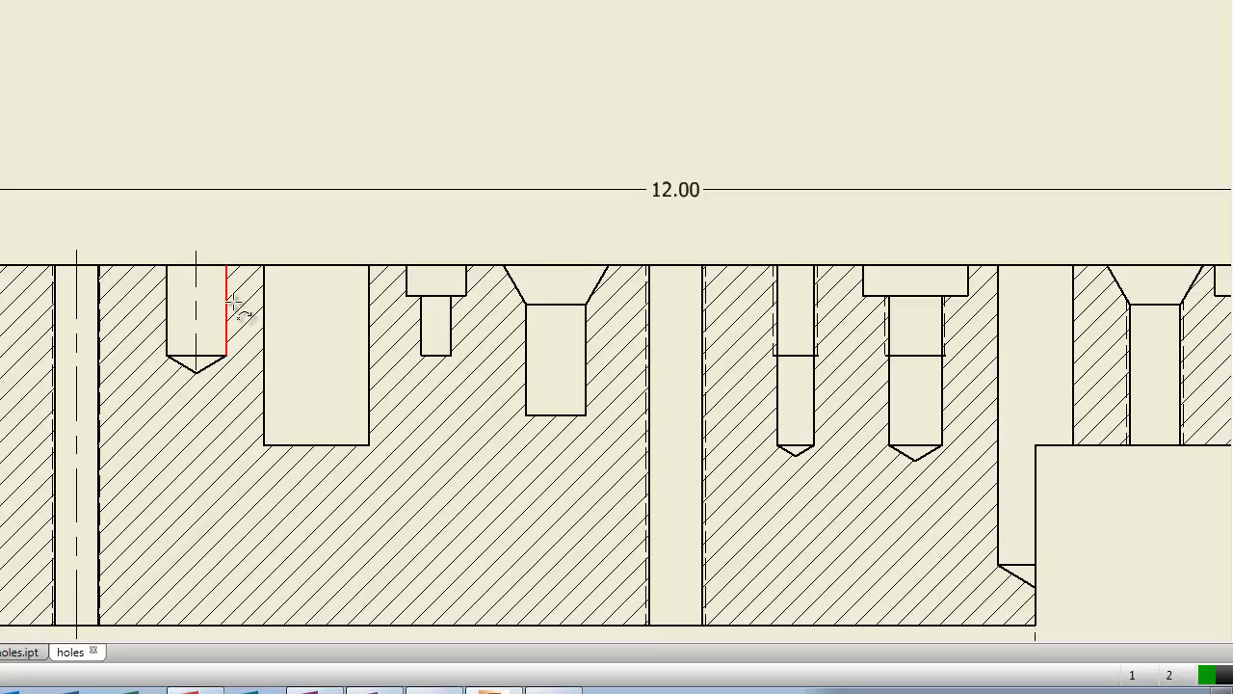
pyautogui.click(267, 337)
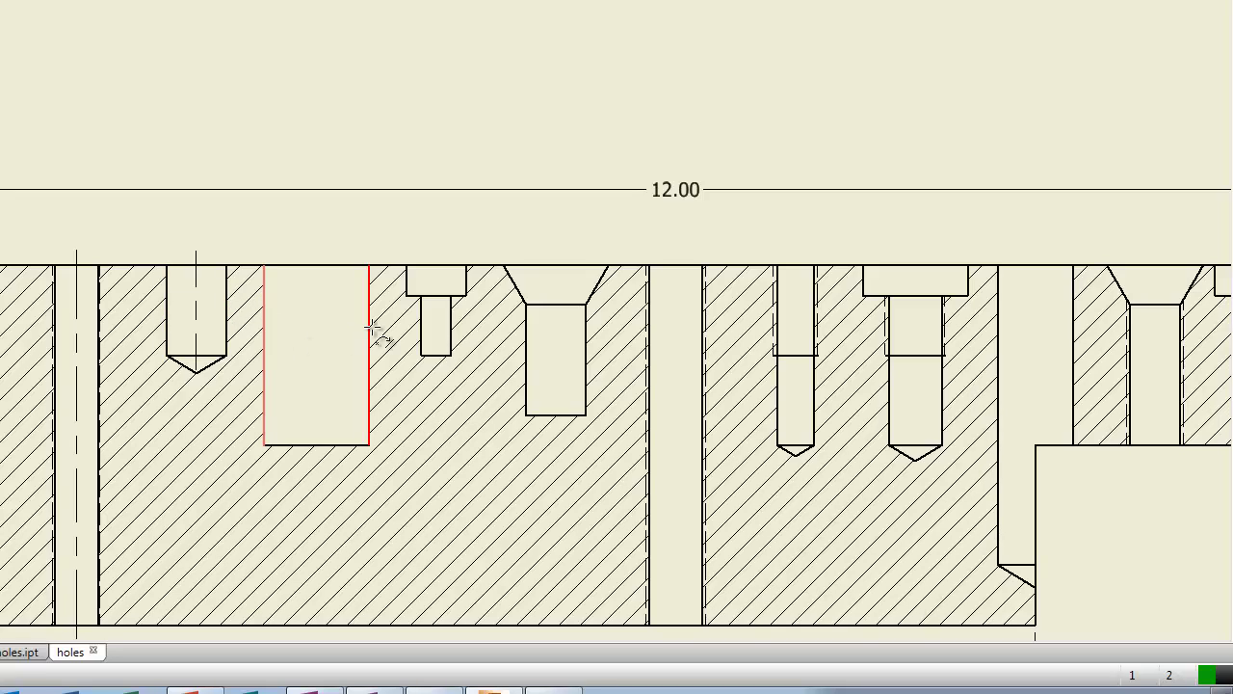
pyautogui.click(369, 332)
pyautogui.click(407, 282)
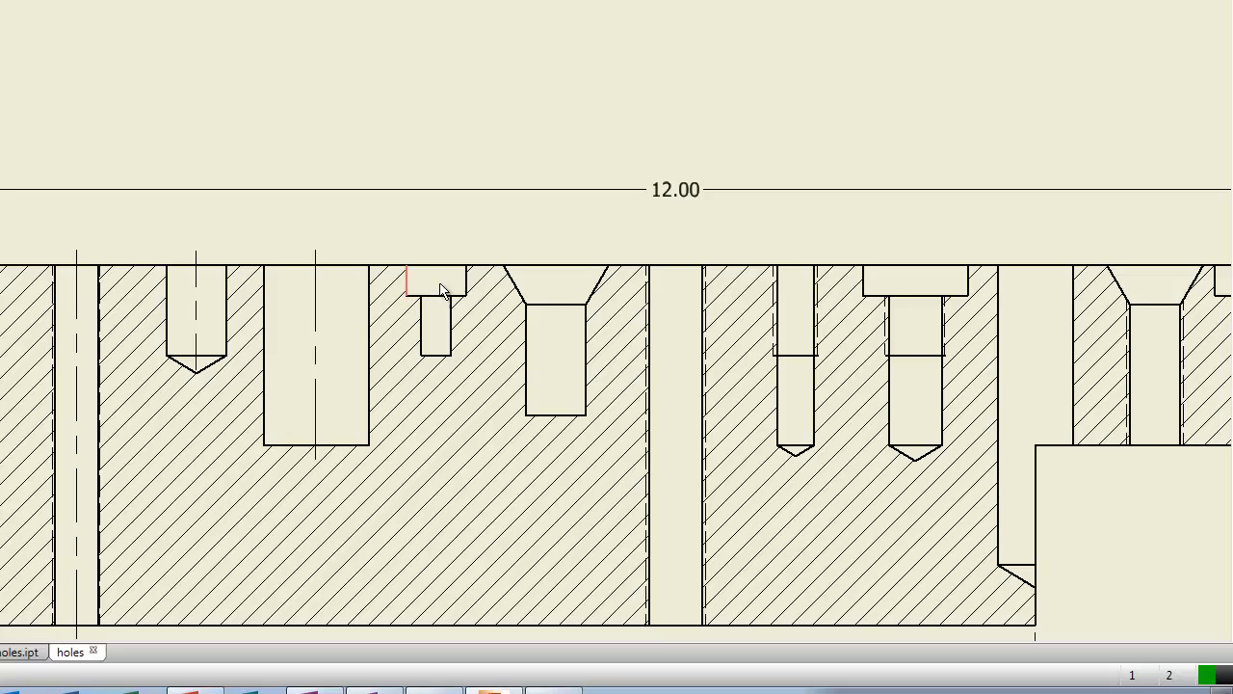
pyautogui.click(467, 284)
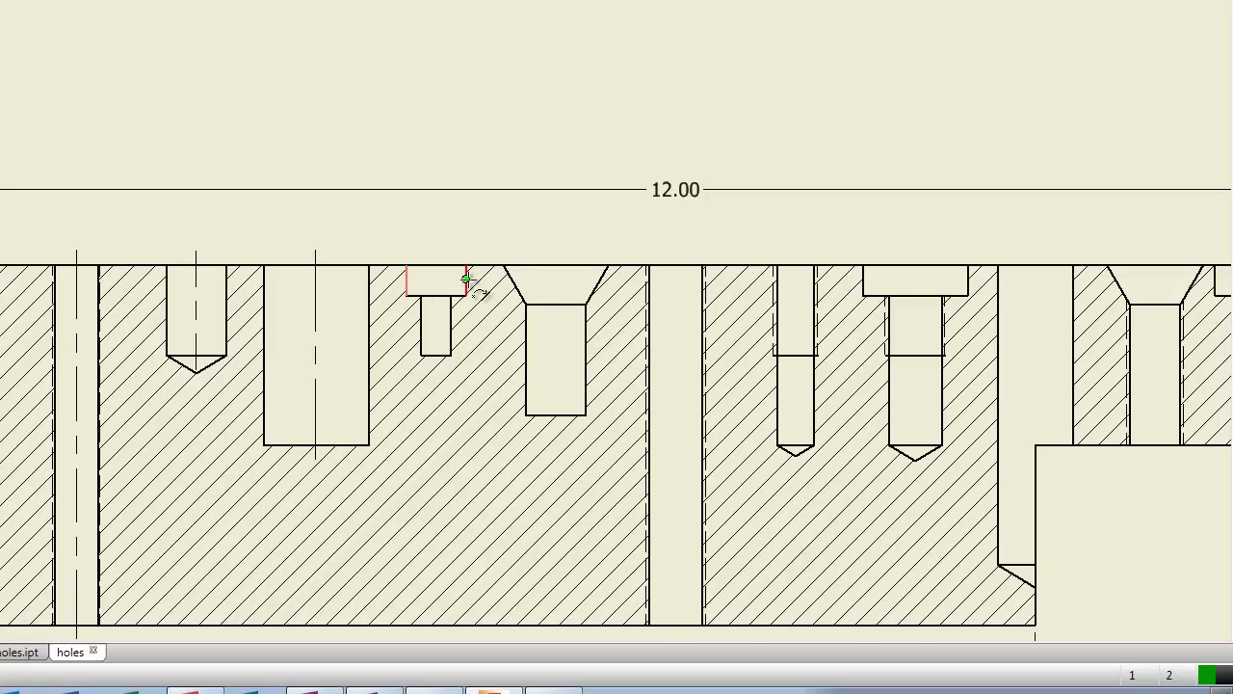
pyautogui.click(422, 325)
pyautogui.click(450, 325)
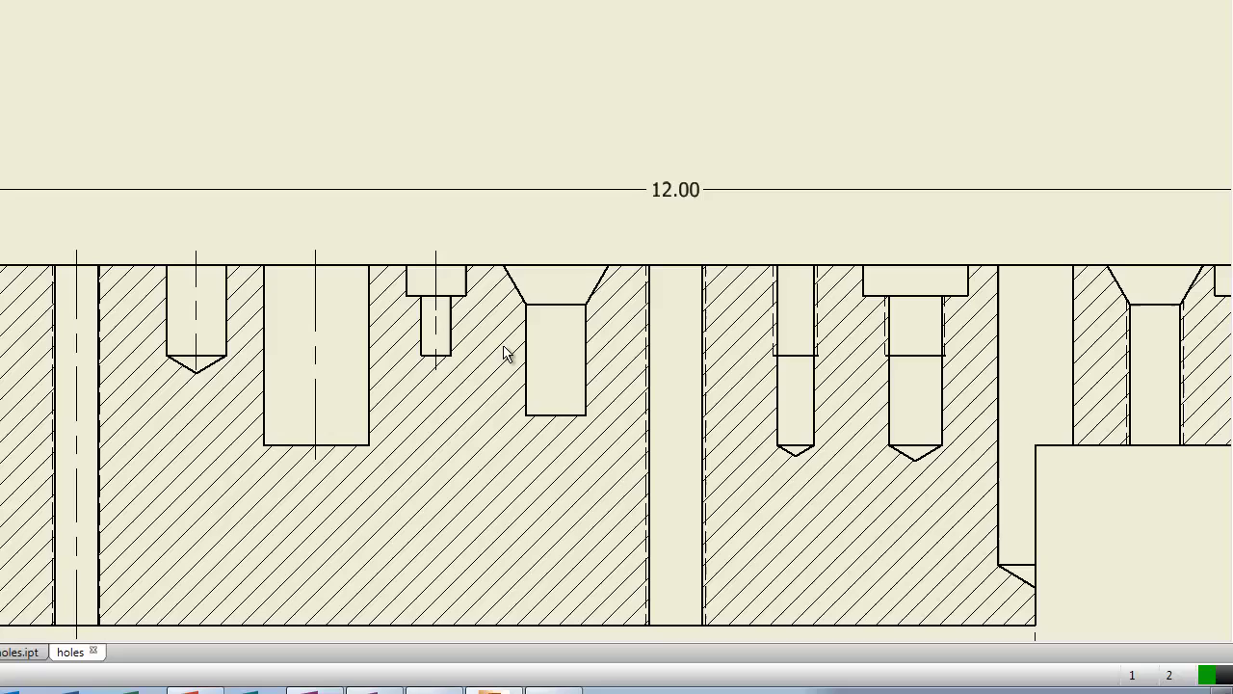
# Add centerlines through the countersunk hole, up through its countersink, and the through slot.
pyautogui.click(528, 343)
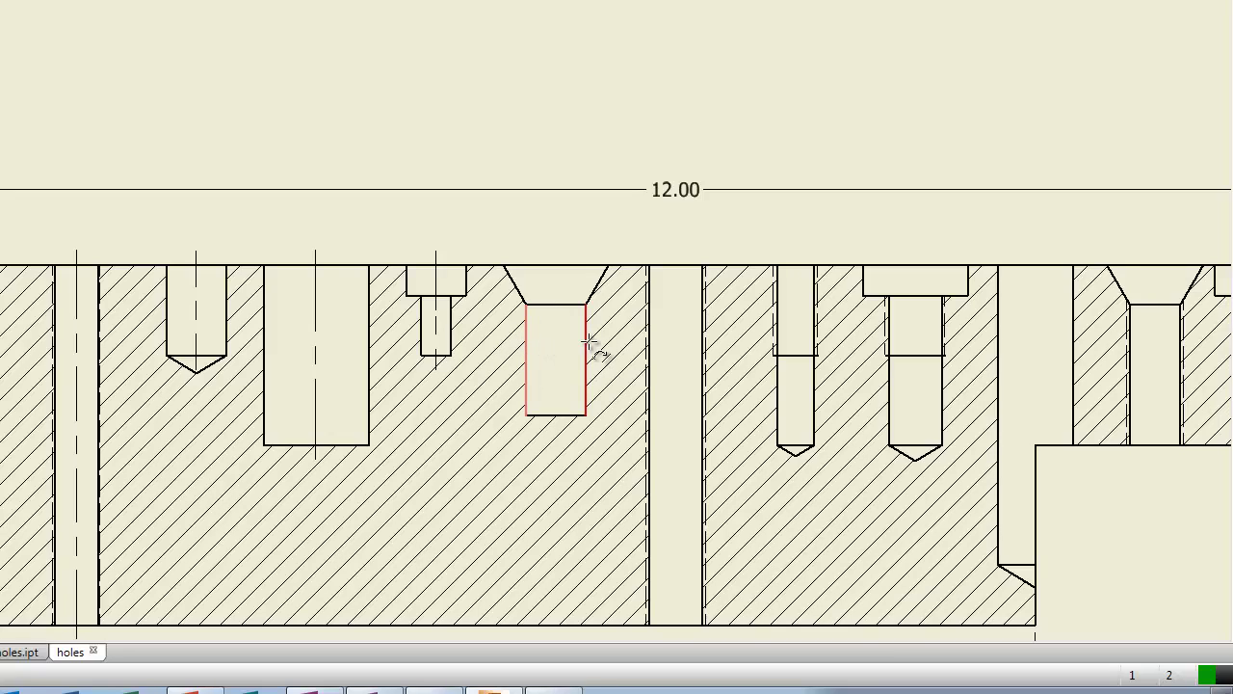
pyautogui.click(586, 347)
pyautogui.click(513, 285)
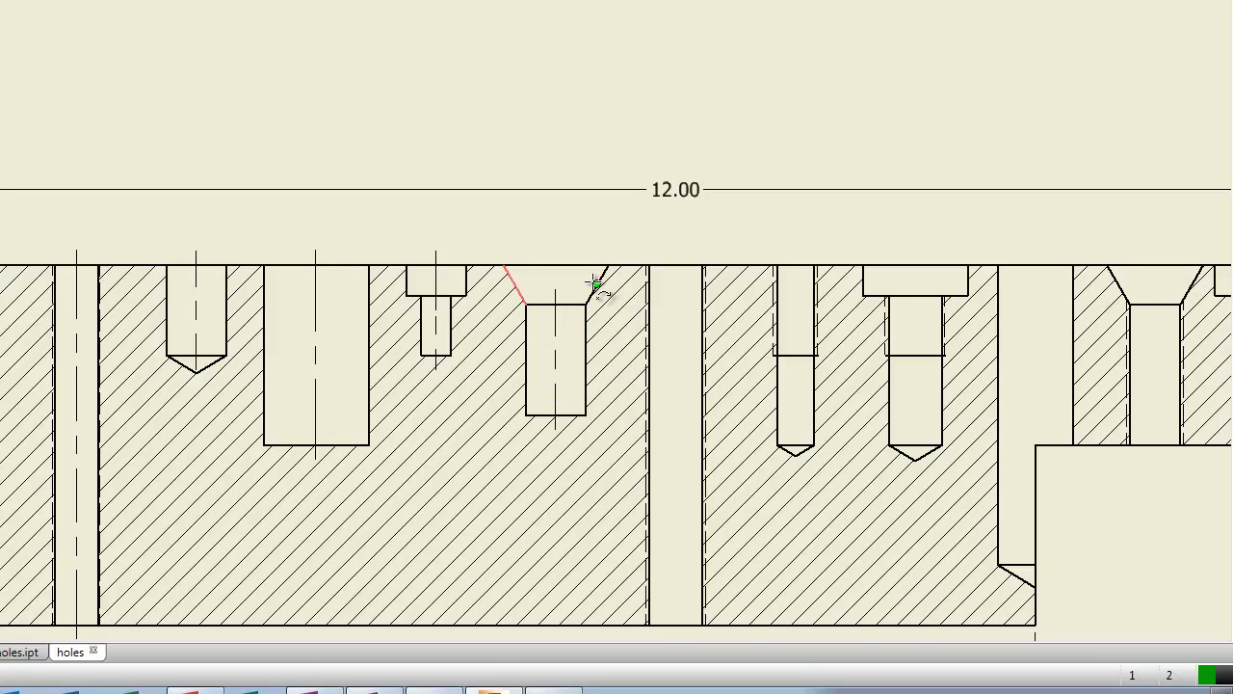
pyautogui.click(597, 283)
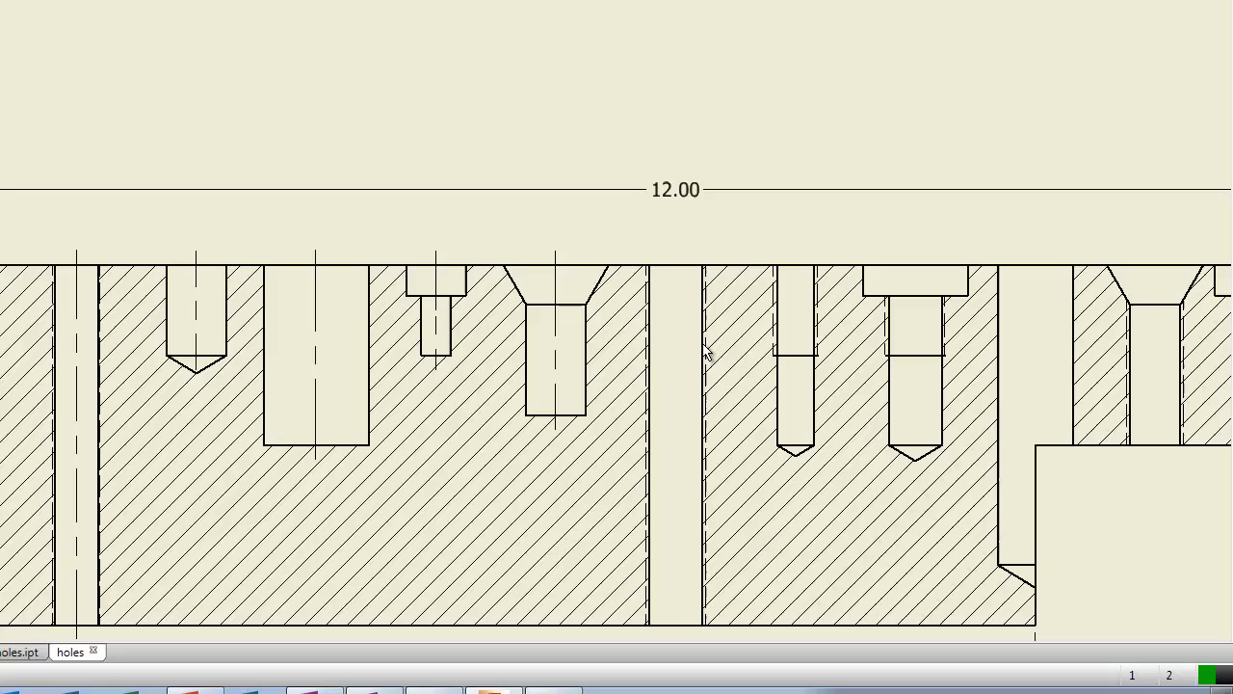
pyautogui.click(649, 363)
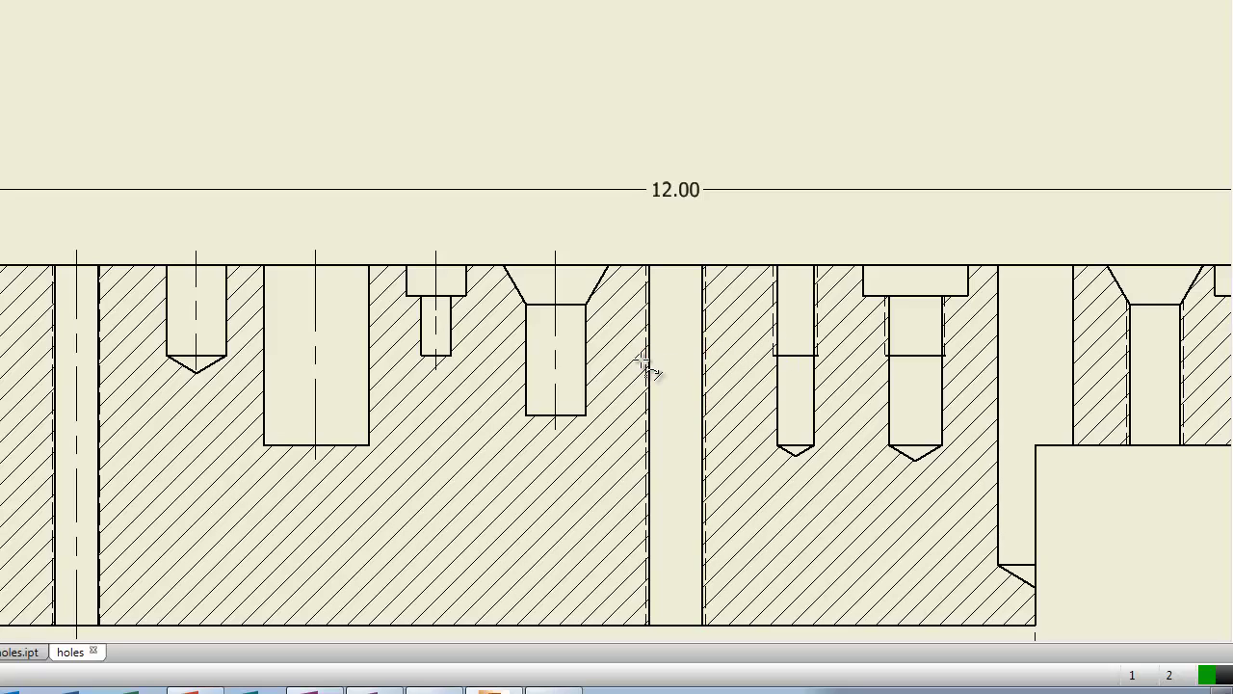
pyautogui.click(711, 354)
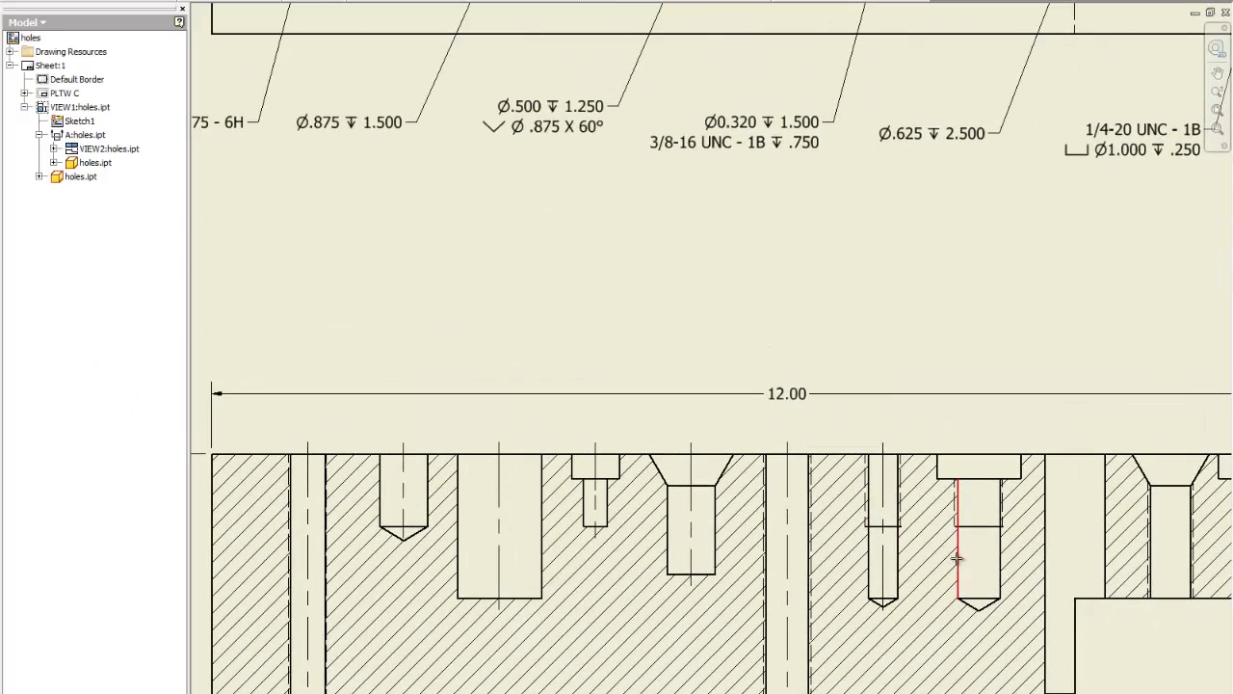
# Add centerlines through the next hole, its counterbore, and the next slot on the right.
pyautogui.click(957, 561)
pyautogui.click(1002, 561)
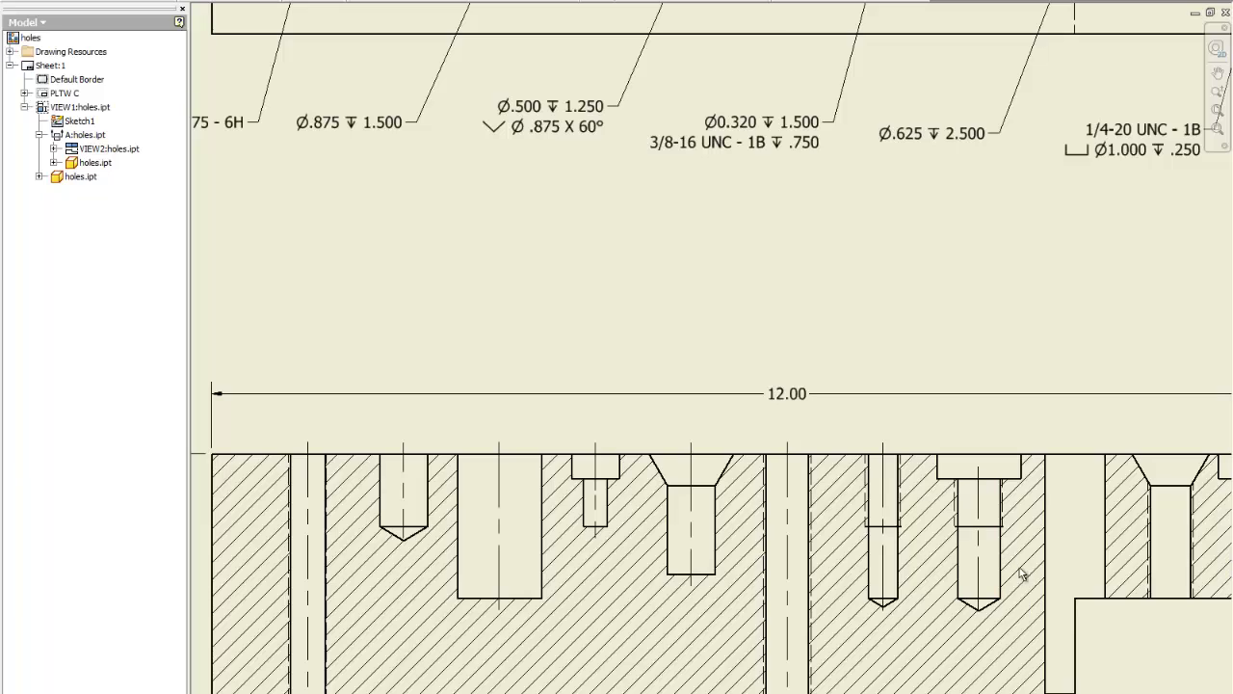
pyautogui.click(936, 467)
pyautogui.click(1020, 468)
pyautogui.click(1046, 565)
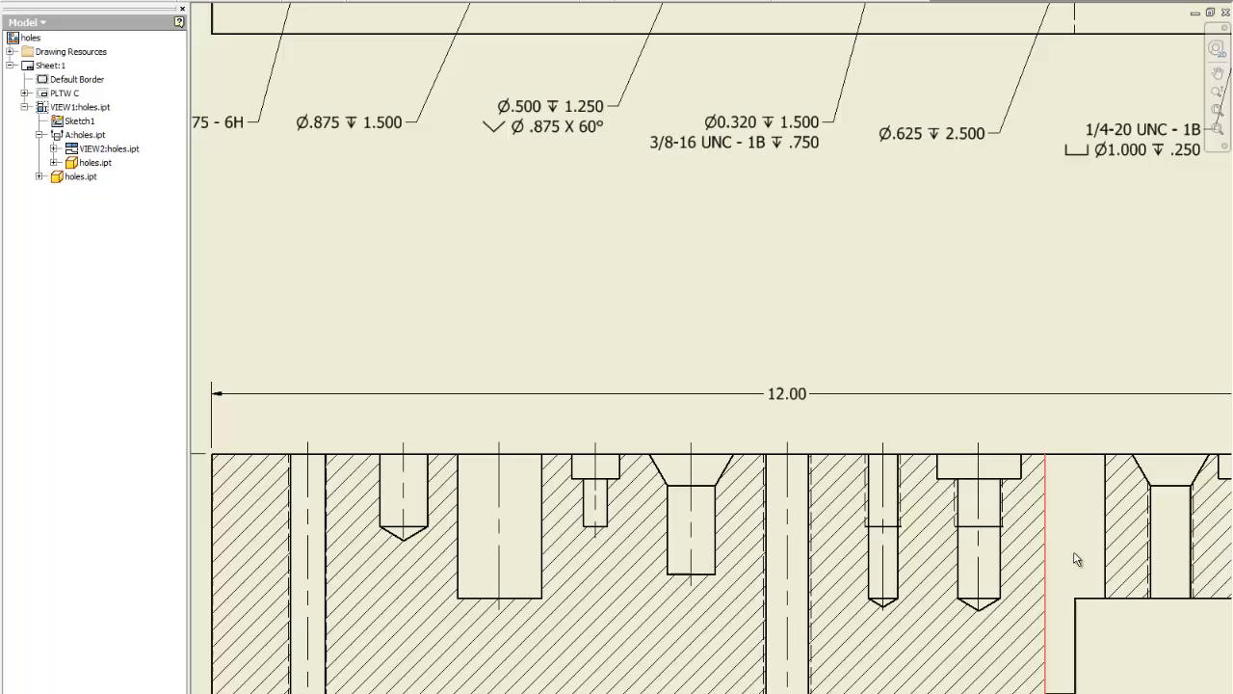
pyautogui.click(1107, 551)
# Add centerlines through the right-end countersunk hole, its countersink chamfers, and the counterbore.
pyautogui.scroll(2, 1205, 562)
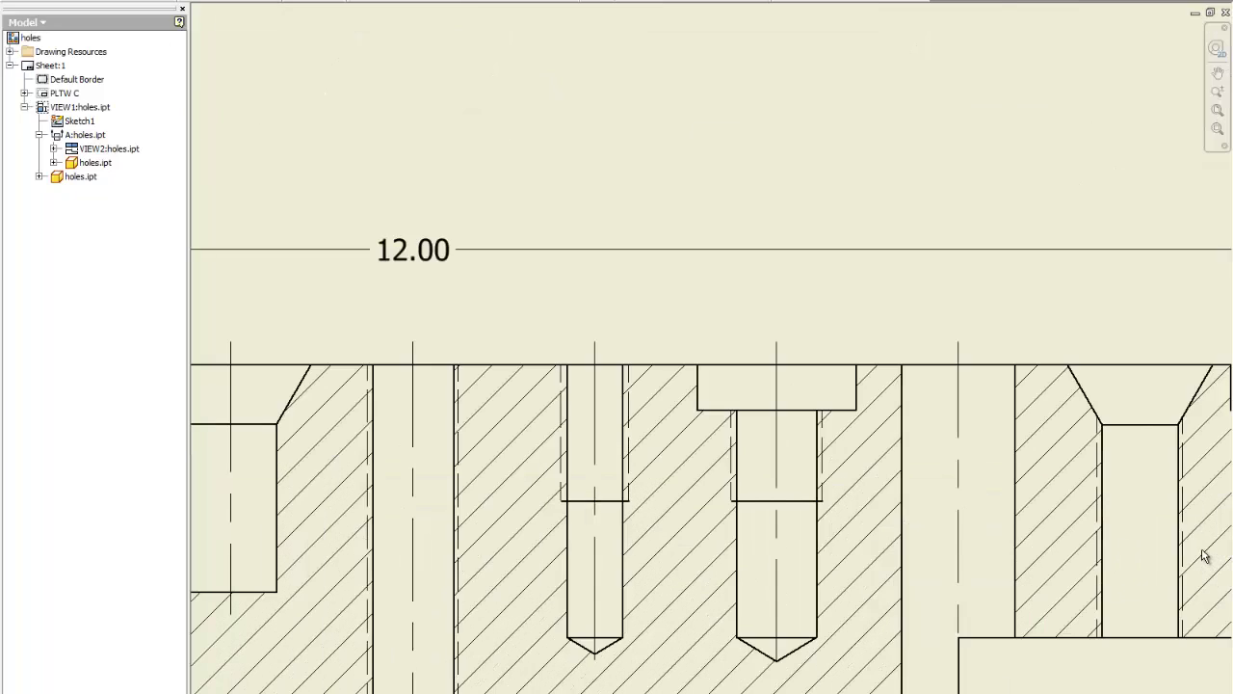
pyautogui.scroll(-4, 1204, 556)
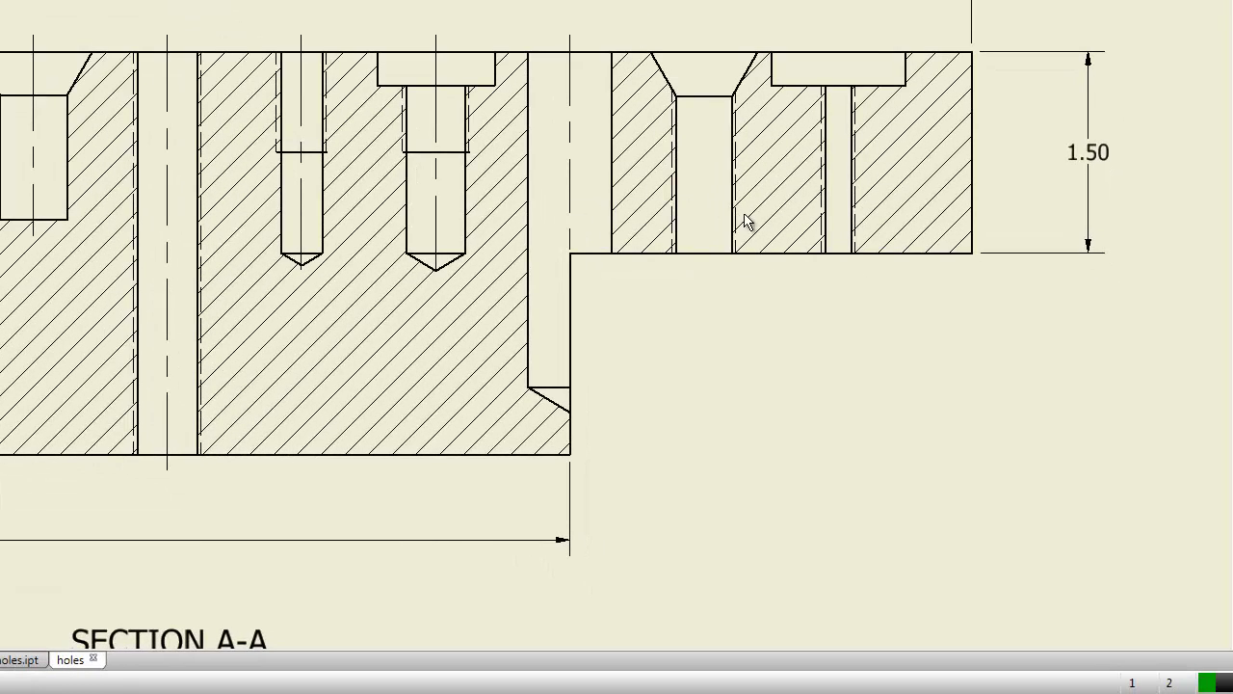
pyautogui.click(674, 176)
pyautogui.click(734, 171)
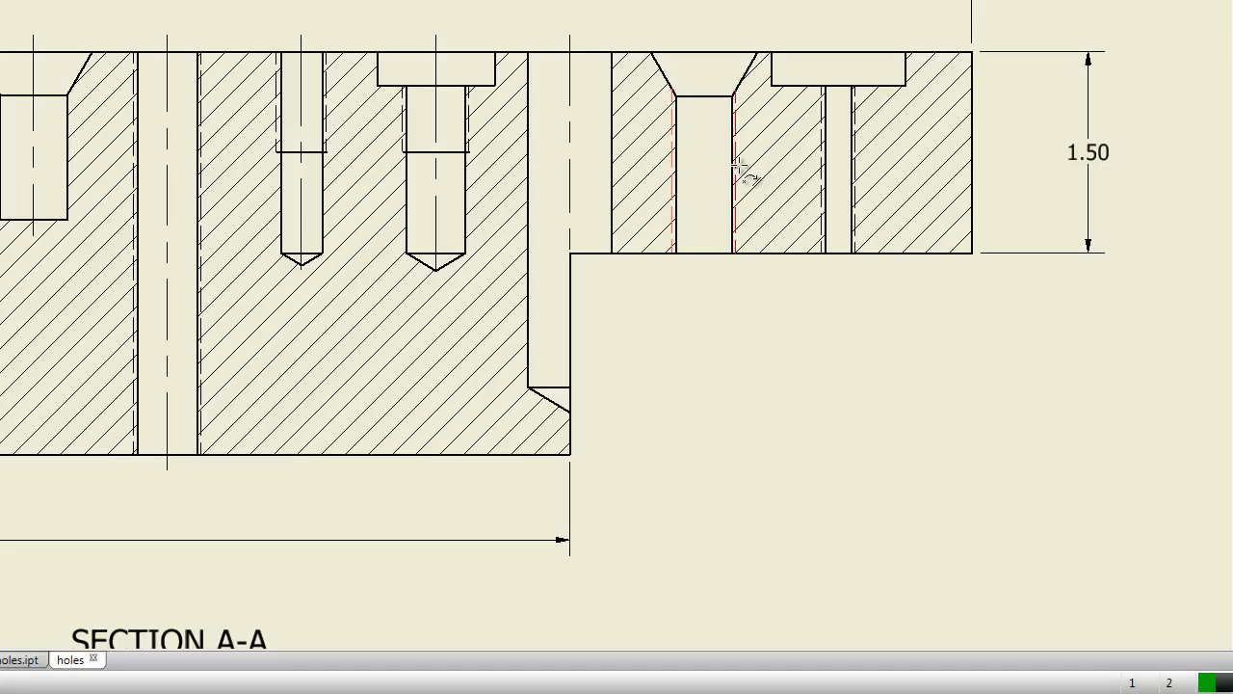
pyautogui.click(664, 71)
pyautogui.click(748, 70)
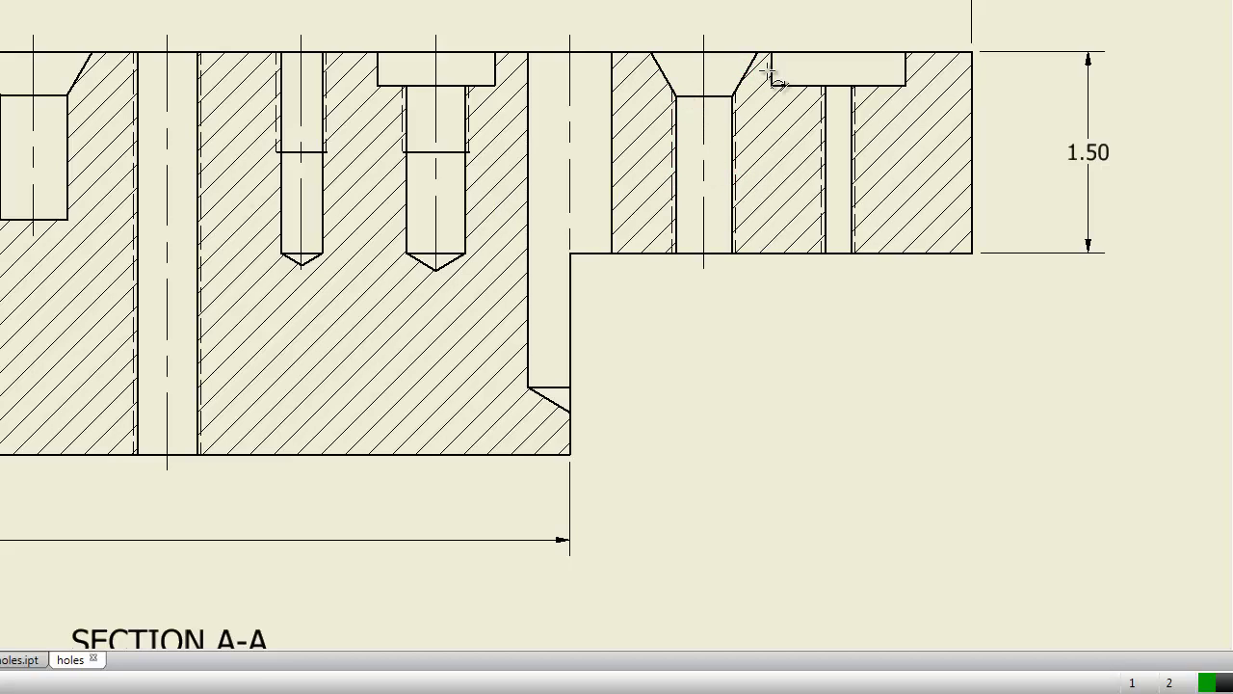
pyautogui.click(771, 70)
pyautogui.click(906, 70)
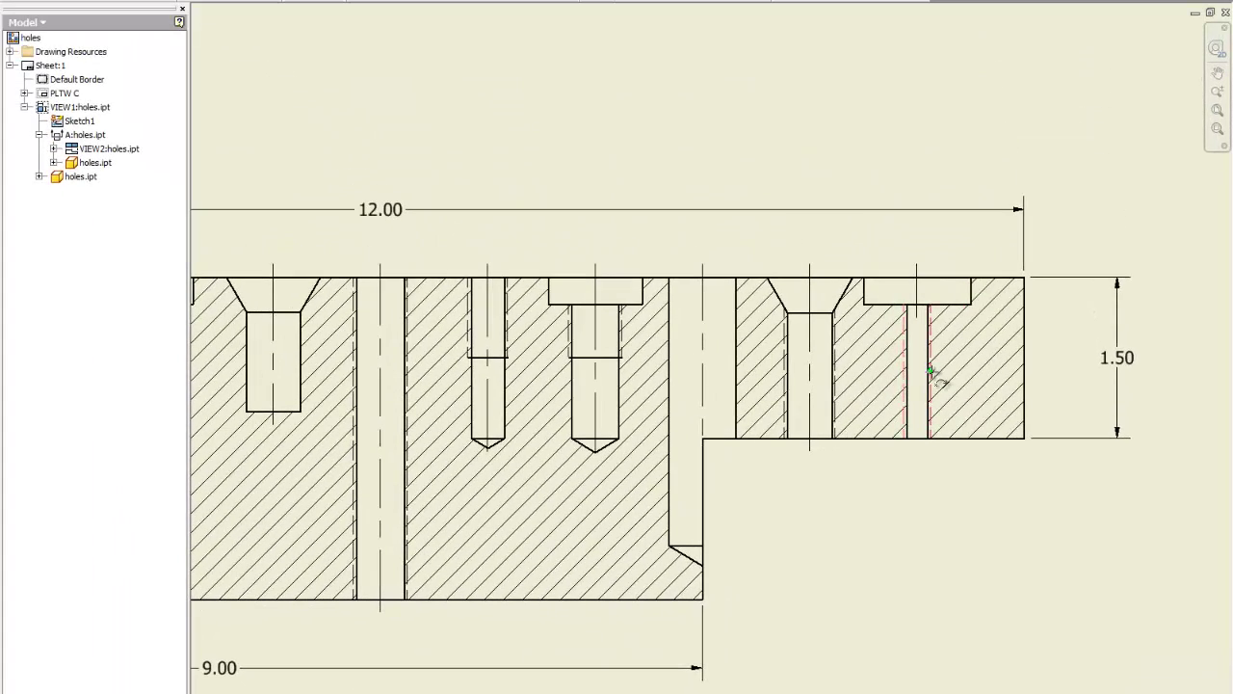
pyautogui.scroll(5, 383, 366)
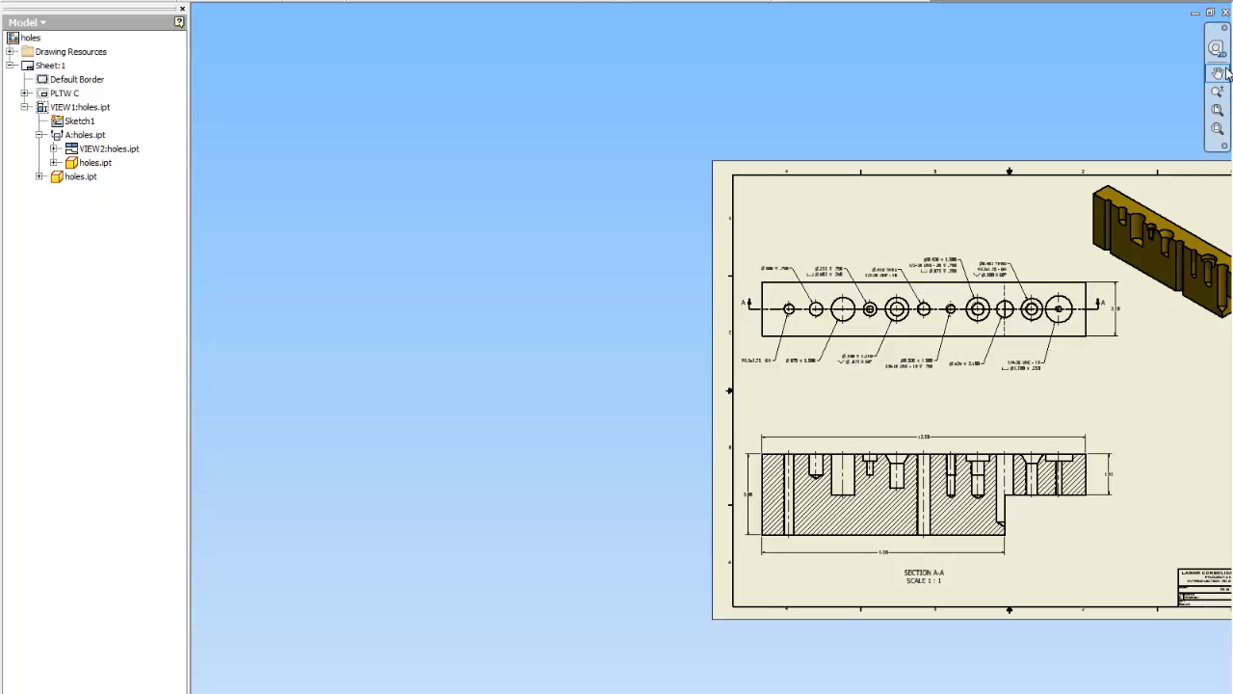
# Pan and zoom so the whole annotated sheet is centered in the window.
pyautogui.click(1218, 73)
pyautogui.moveTo(1106, 334); pyautogui.dragTo(807, 333)
pyautogui.scroll(2, 783, 343)
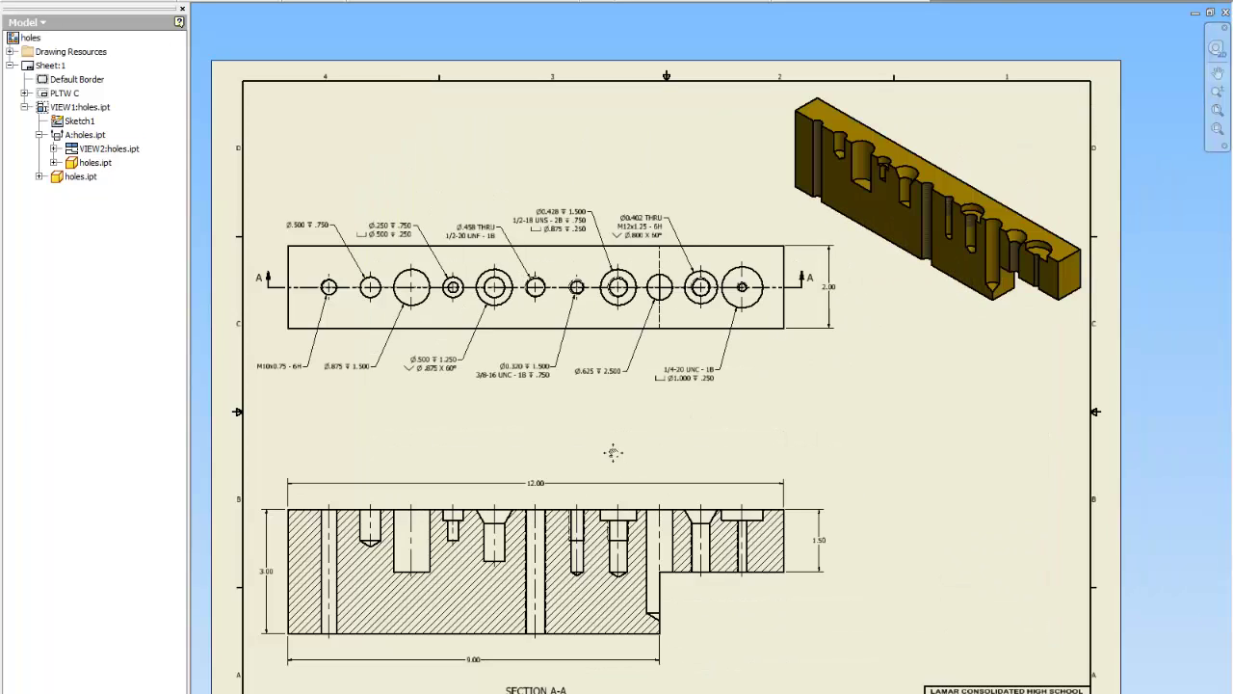
pyautogui.rightClick(621, 388)
pyautogui.click(526, 376)
# Print the drawing sheet with Scale set to Best fit.
pyautogui.click(19, 2)
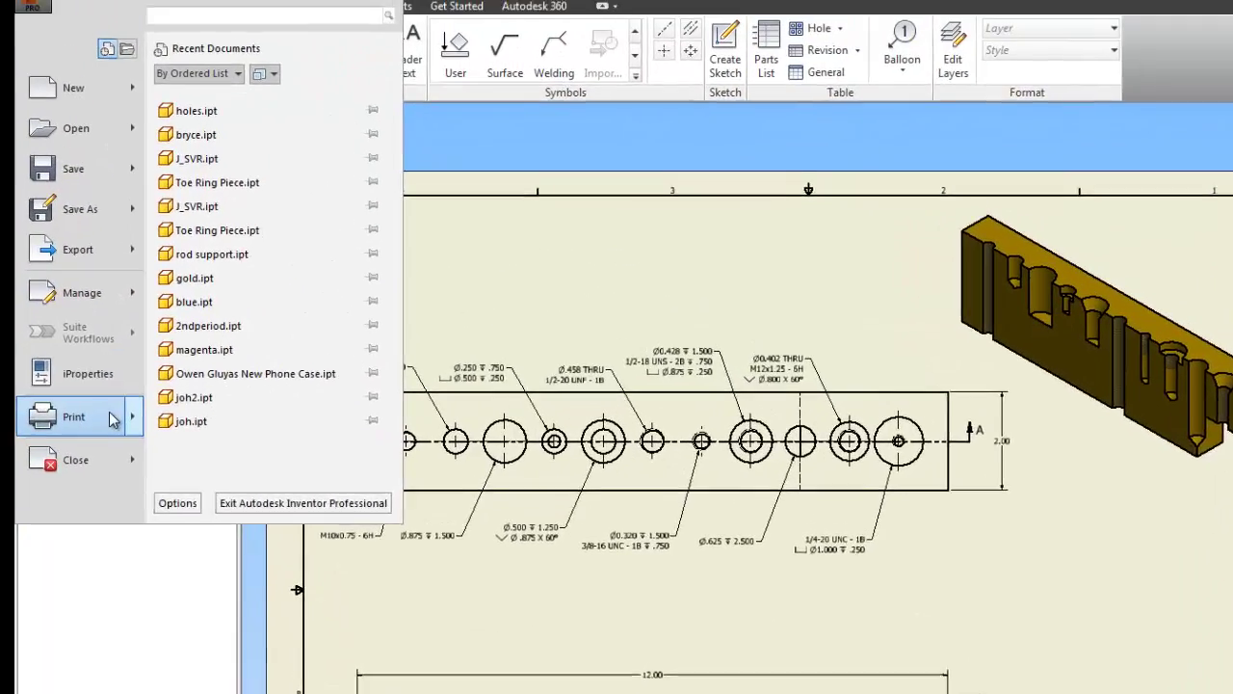
pyautogui.click(109, 417)
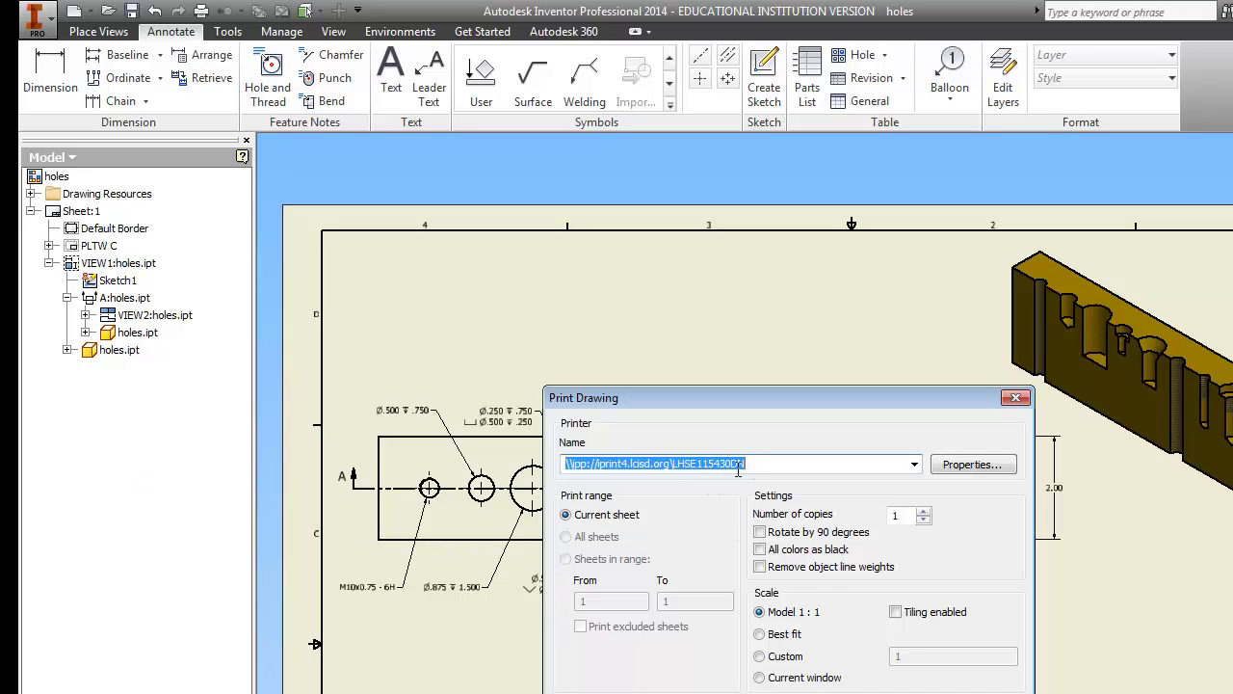
pyautogui.click(760, 634)
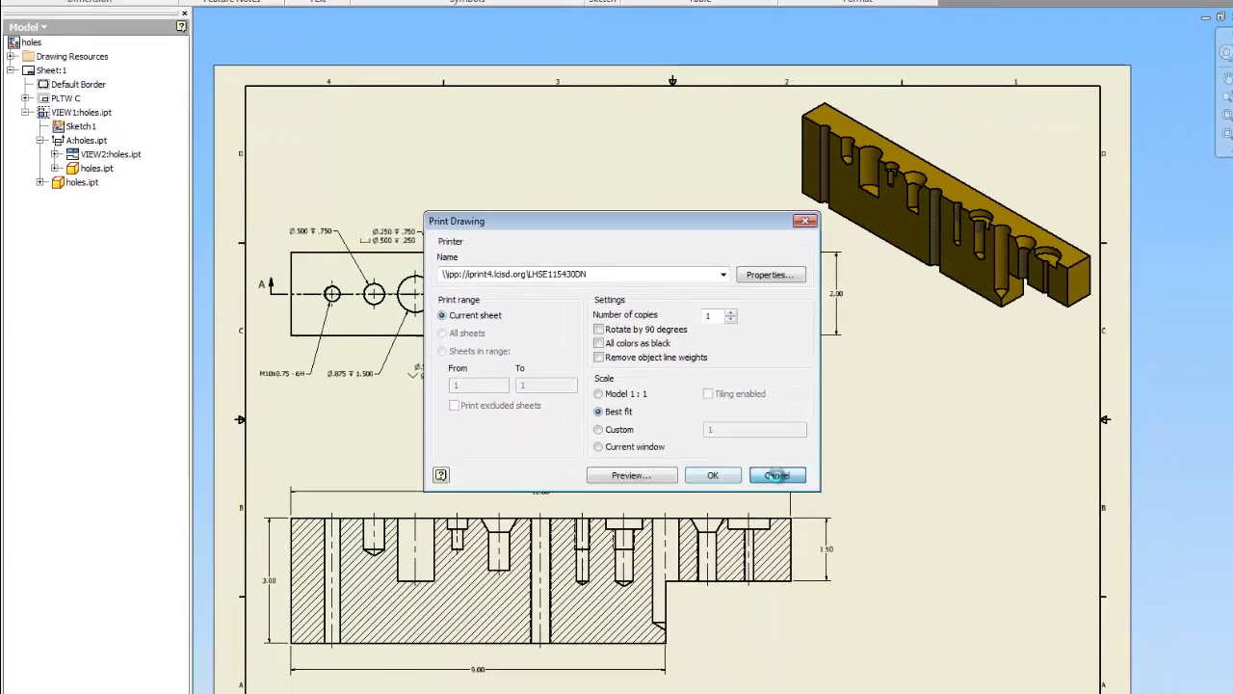
pyautogui.click(779, 551)
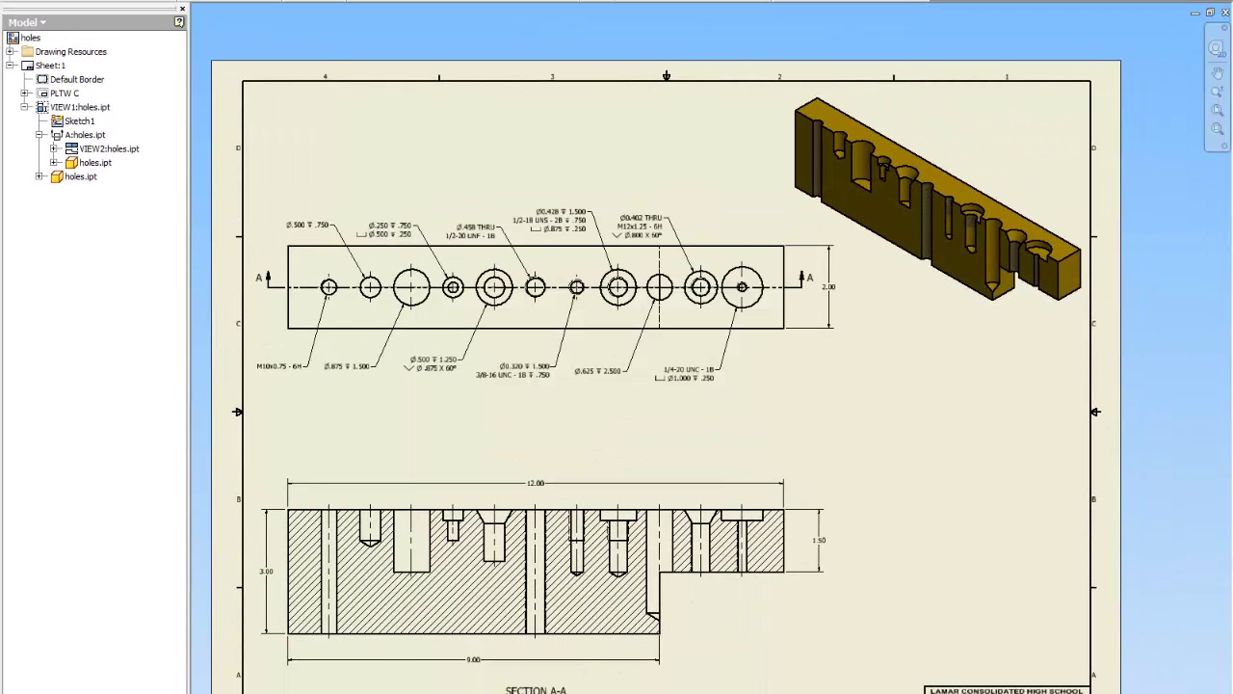